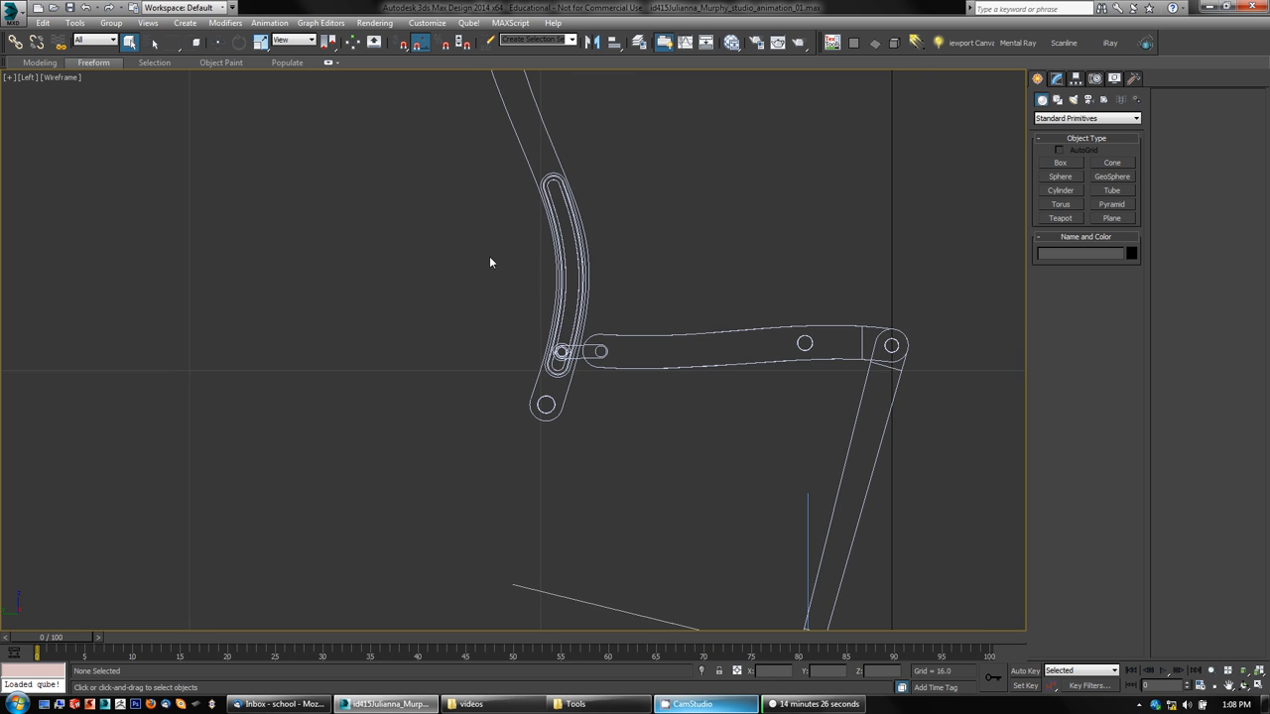
- Draw a straight two-point spline line about 8.2 units long from the upper to the lower end of the backrest's curved slot
{"action": "left_click", "coordinate": [1057, 100]}
{"action": "left_click", "coordinate": [1060, 174]}
{"action": "scroll", "coordinate": [579, 238], "scroll_direction": "up", "scroll_amount": 5}
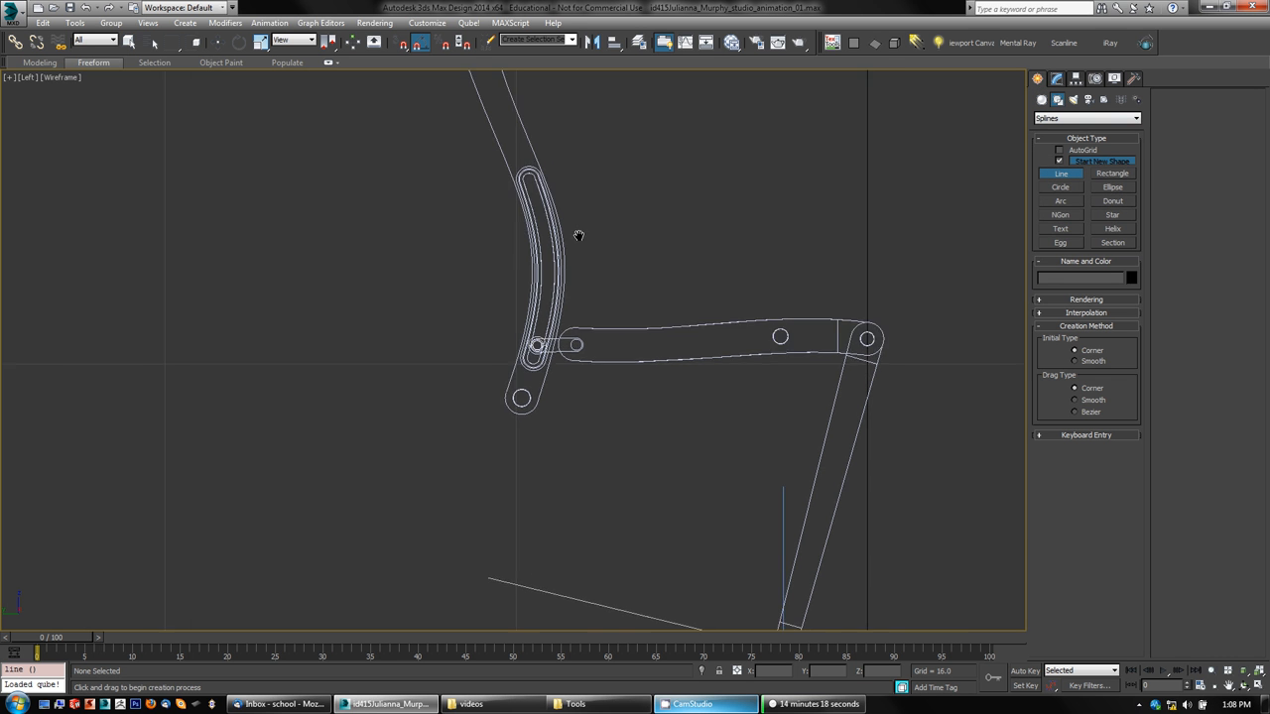
{"action": "scroll", "coordinate": [567, 311], "scroll_direction": "up", "scroll_amount": 1}
{"action": "scroll", "coordinate": [565, 311], "scroll_direction": "down", "scroll_amount": 1}
{"action": "middle_click_drag", "start_coordinate": [613, 295], "coordinate": [683, 287]}
{"action": "left_click", "coordinate": [505, 98]}
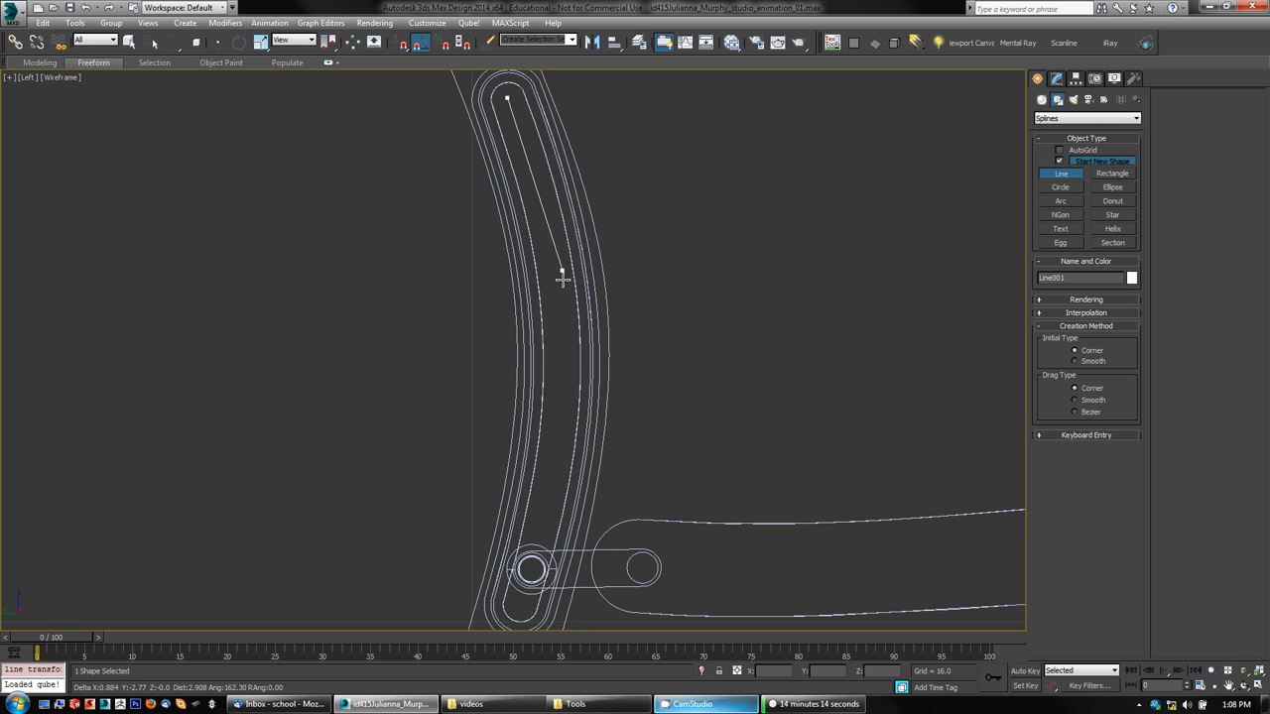
{"action": "left_click", "coordinate": [519, 603]}
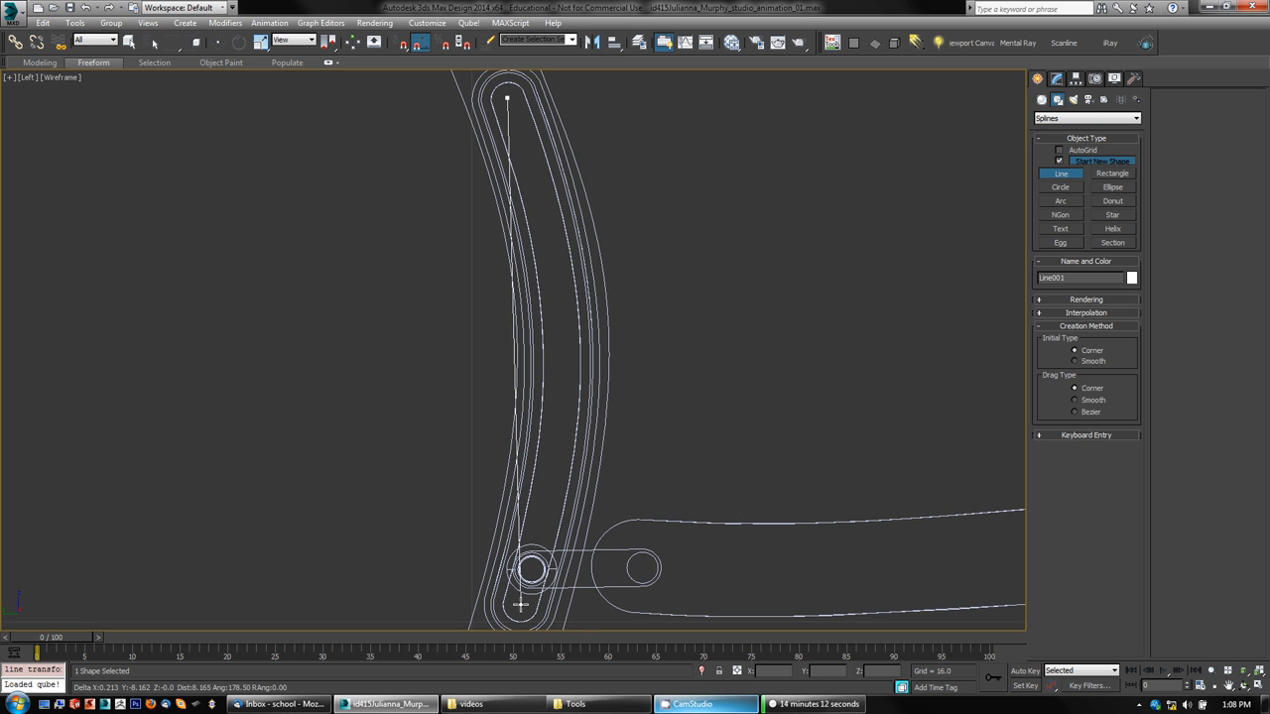
{"action": "right_click", "coordinate": [754, 437]}
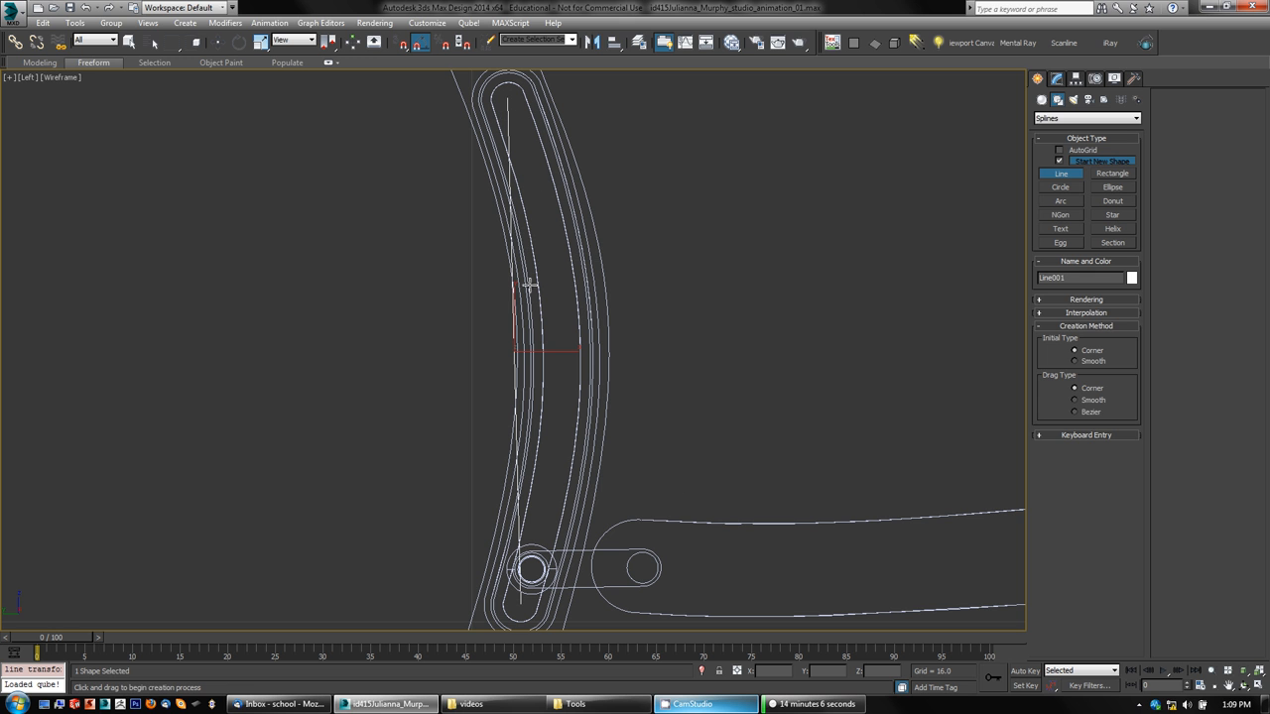
{"action": "right_click", "coordinate": [311, 258]}
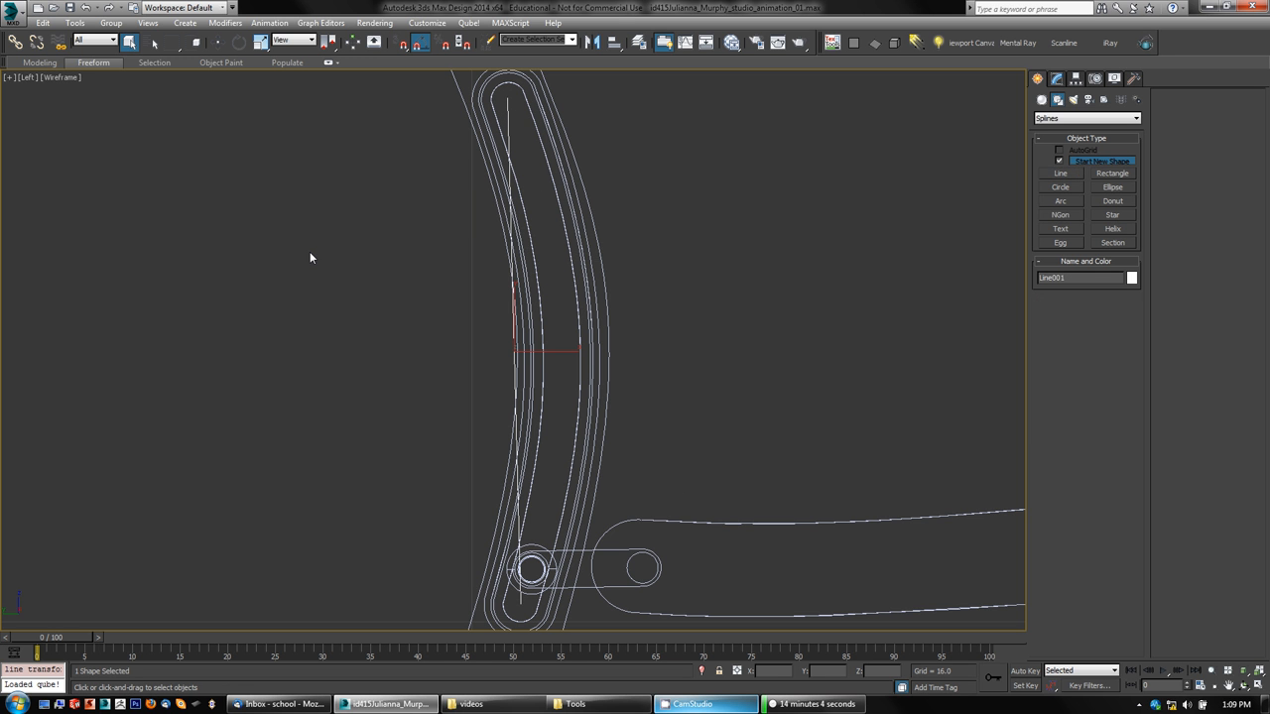
- Select both end vertices of the new line and convert them to a Bezier vertex type
{"action": "left_click", "coordinate": [1056, 78]}
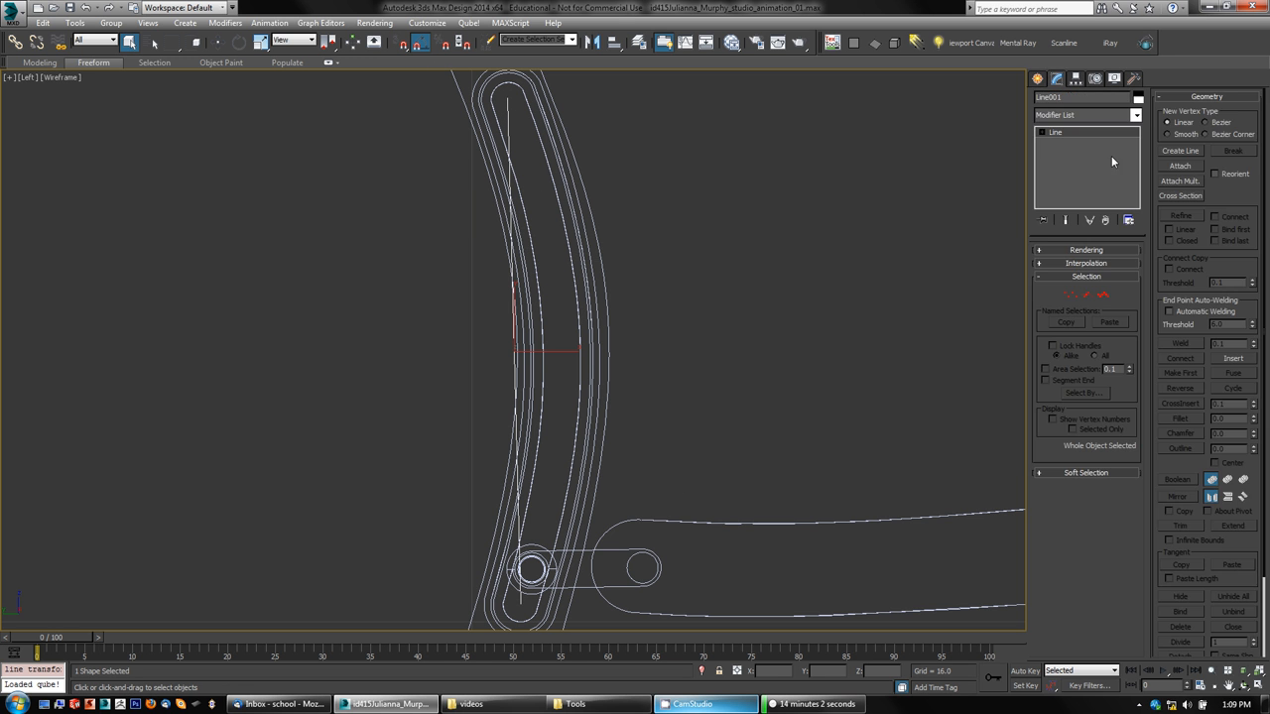
{"action": "left_click", "coordinate": [1071, 295]}
{"action": "left_click_drag", "start_coordinate": [528, 87], "coordinate": [474, 629]}
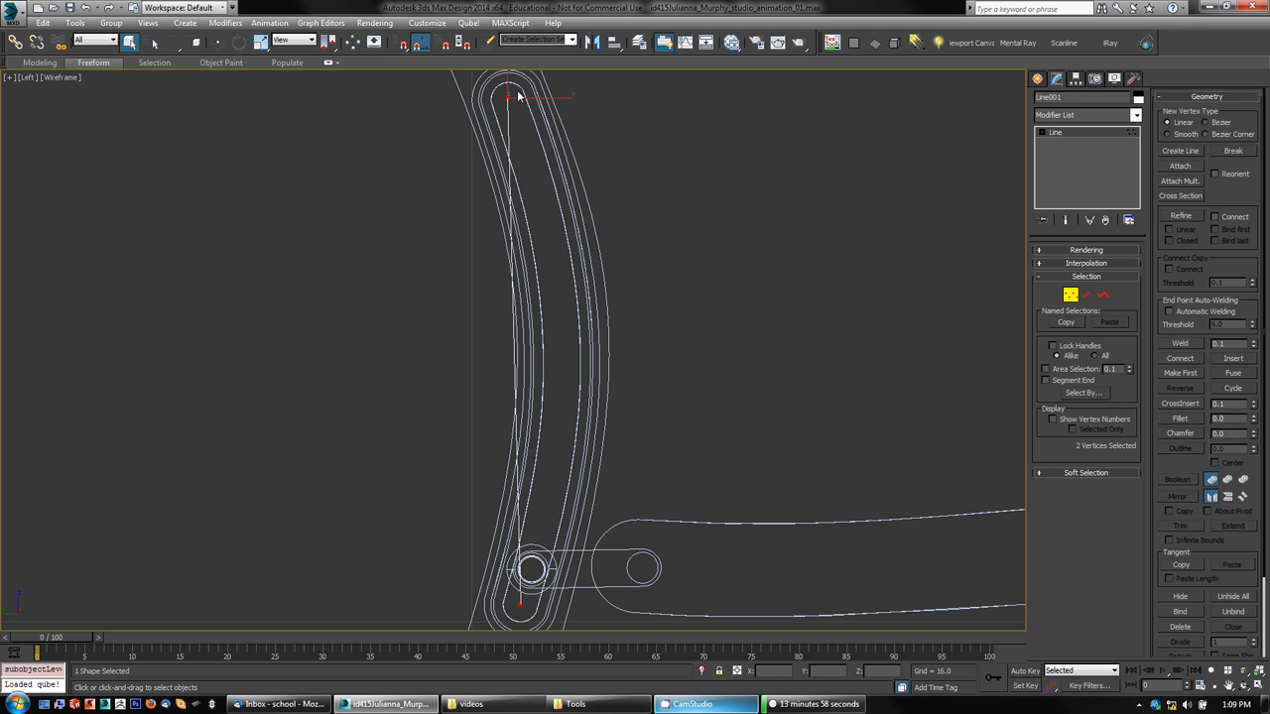
{"action": "right_click", "coordinate": [506, 181]}
{"action": "left_click", "coordinate": [481, 87]}
- Move the Bezier handles at both ends so the line curves along the slot's centre, and leave vertex editing
{"action": "key", "text": "w"}
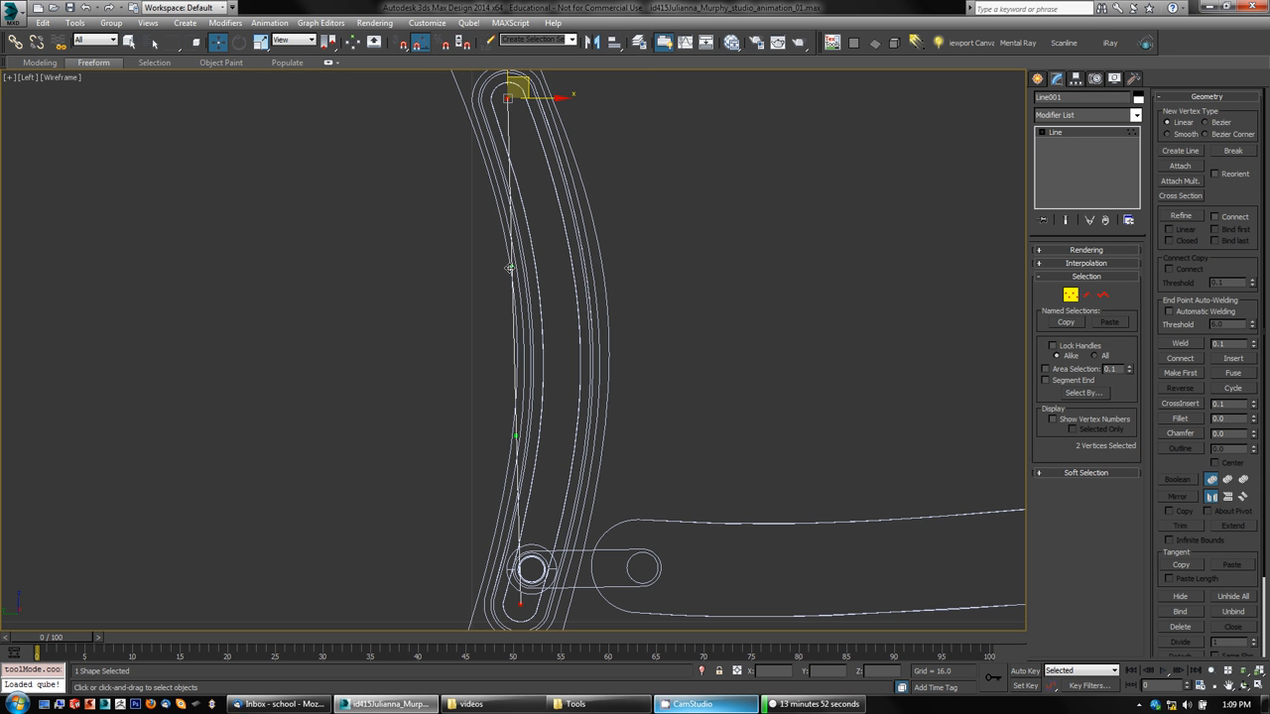
{"action": "left_click_drag", "start_coordinate": [510, 266], "coordinate": [571, 269]}
{"action": "left_click_drag", "start_coordinate": [489, 396], "coordinate": [572, 466]}
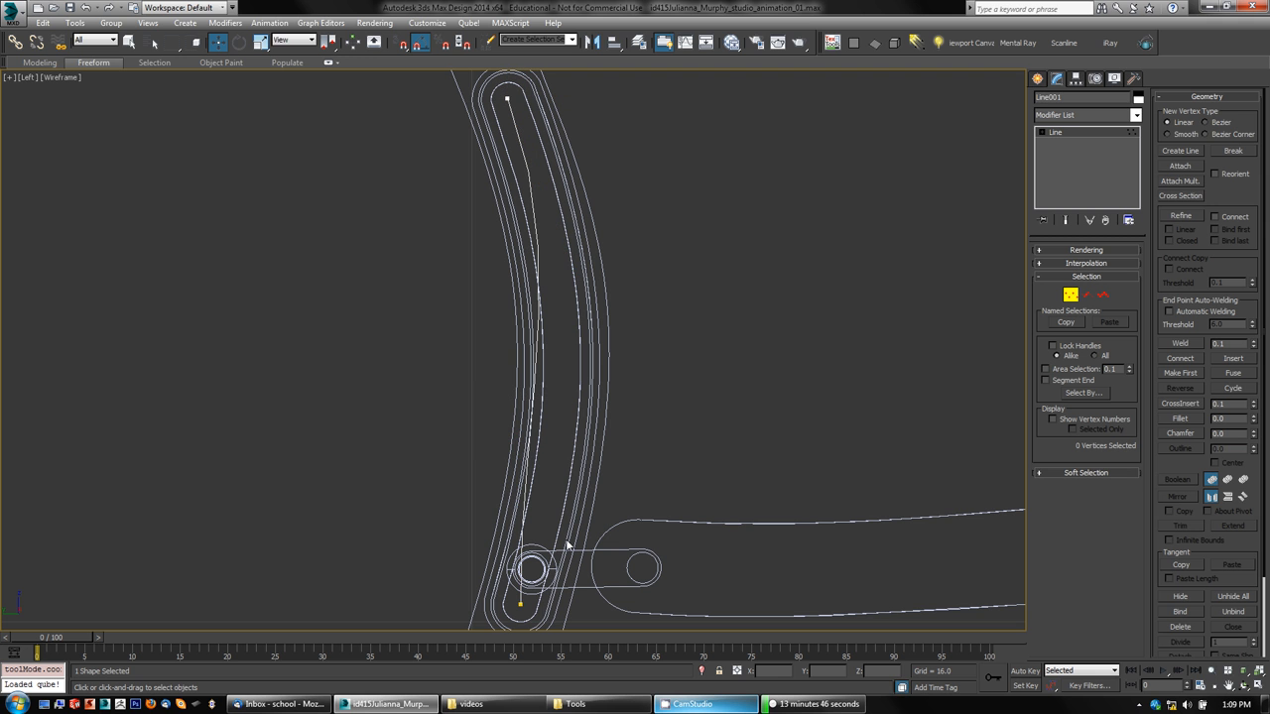
{"action": "left_click", "coordinate": [518, 603]}
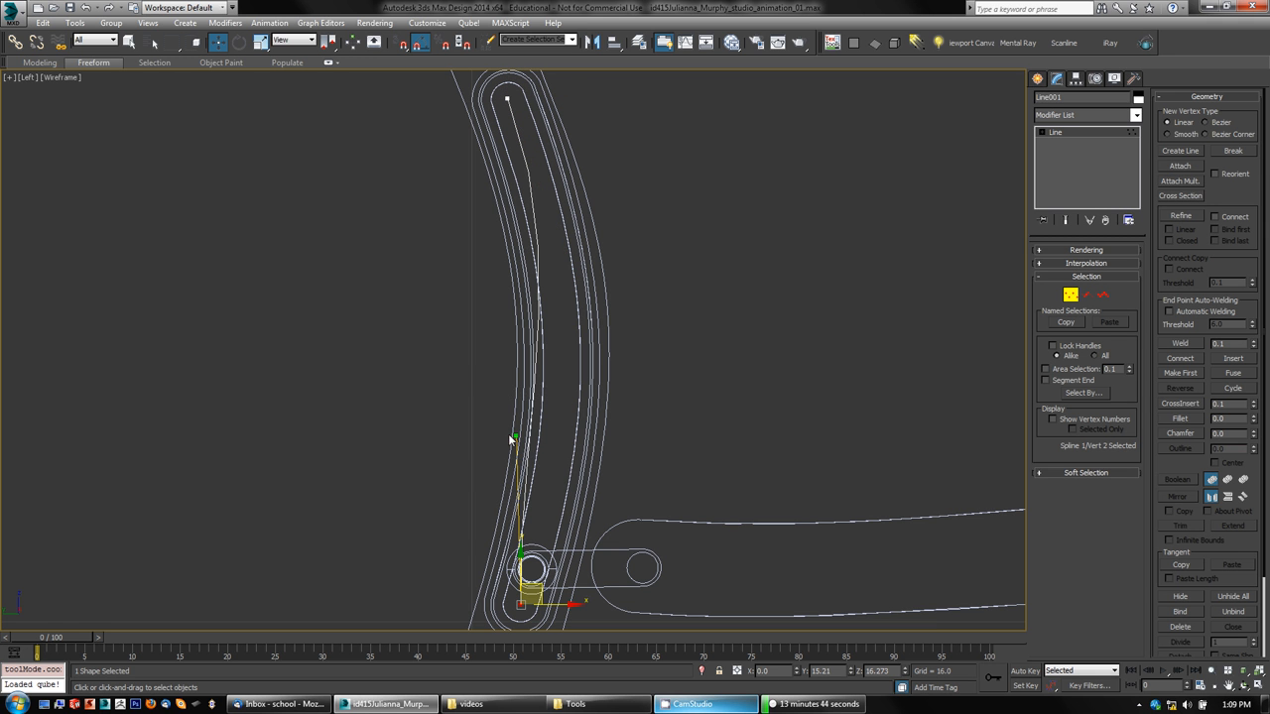
{"action": "left_click_drag", "start_coordinate": [511, 438], "coordinate": [577, 445]}
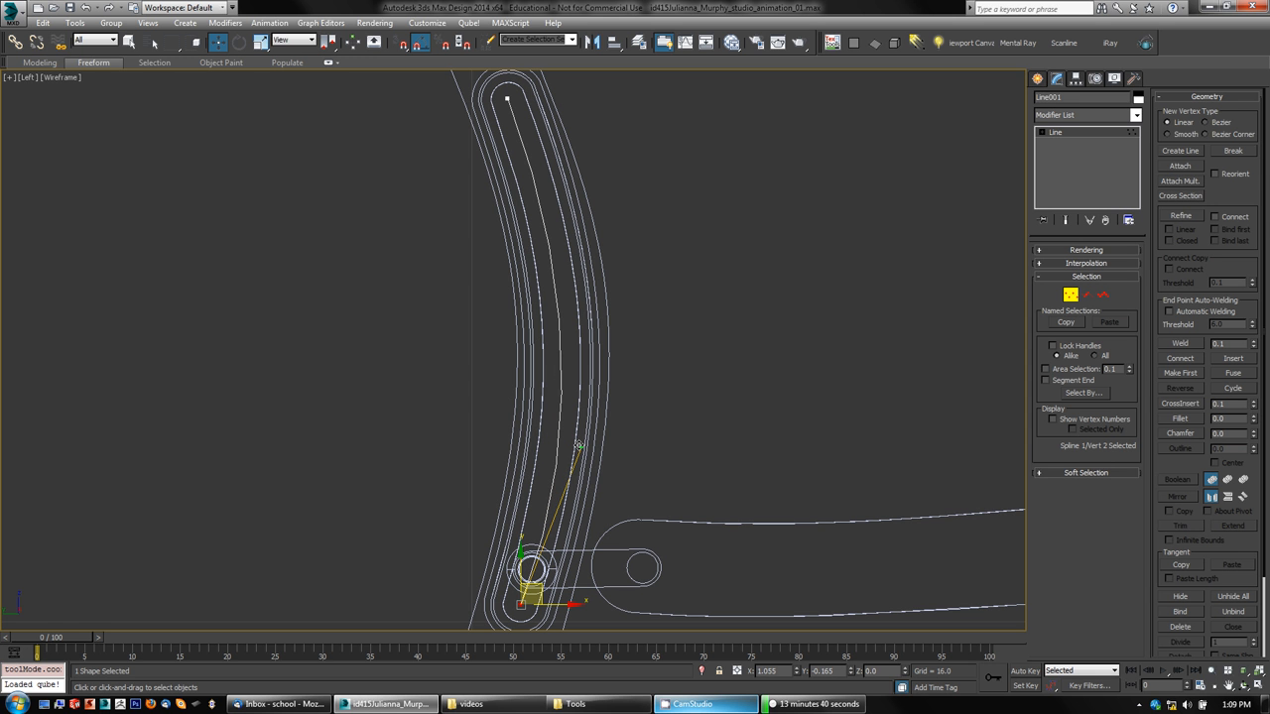
{"action": "left_click_drag", "start_coordinate": [576, 446], "coordinate": [577, 448]}
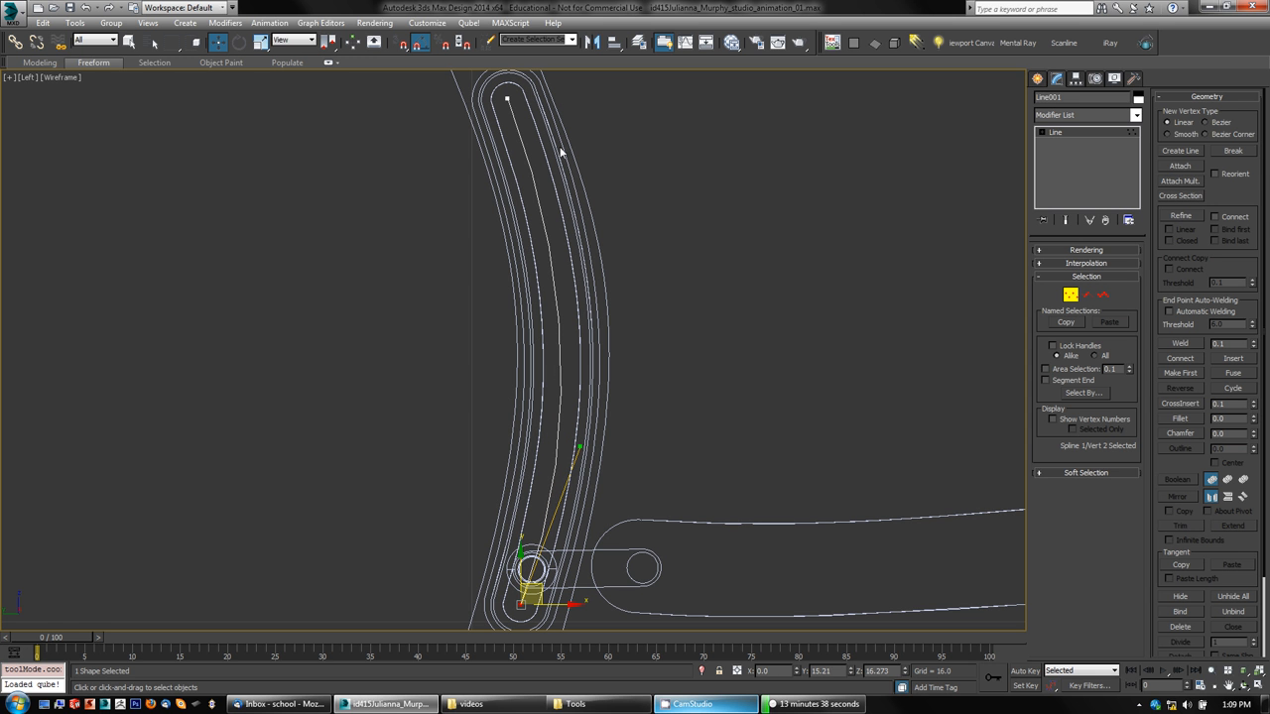
{"action": "left_click", "coordinate": [507, 98]}
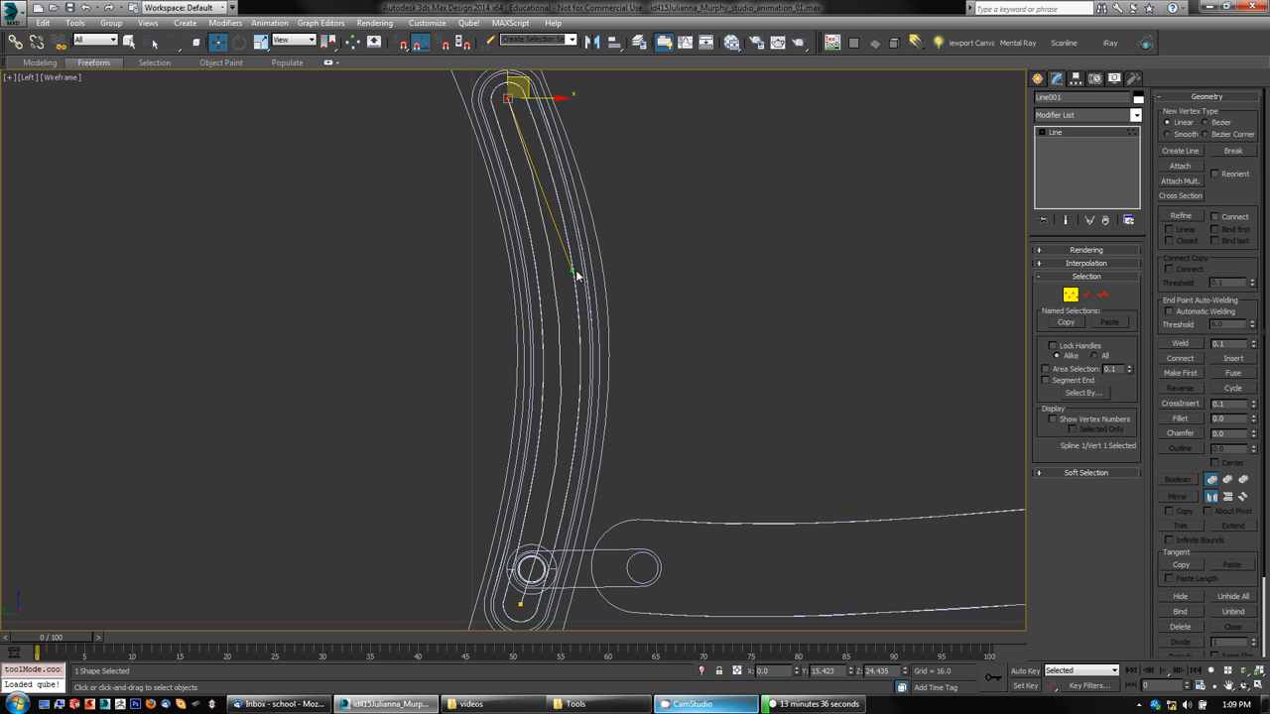
{"action": "left_click_drag", "start_coordinate": [576, 271], "coordinate": [577, 279]}
{"action": "left_click", "coordinate": [695, 265]}
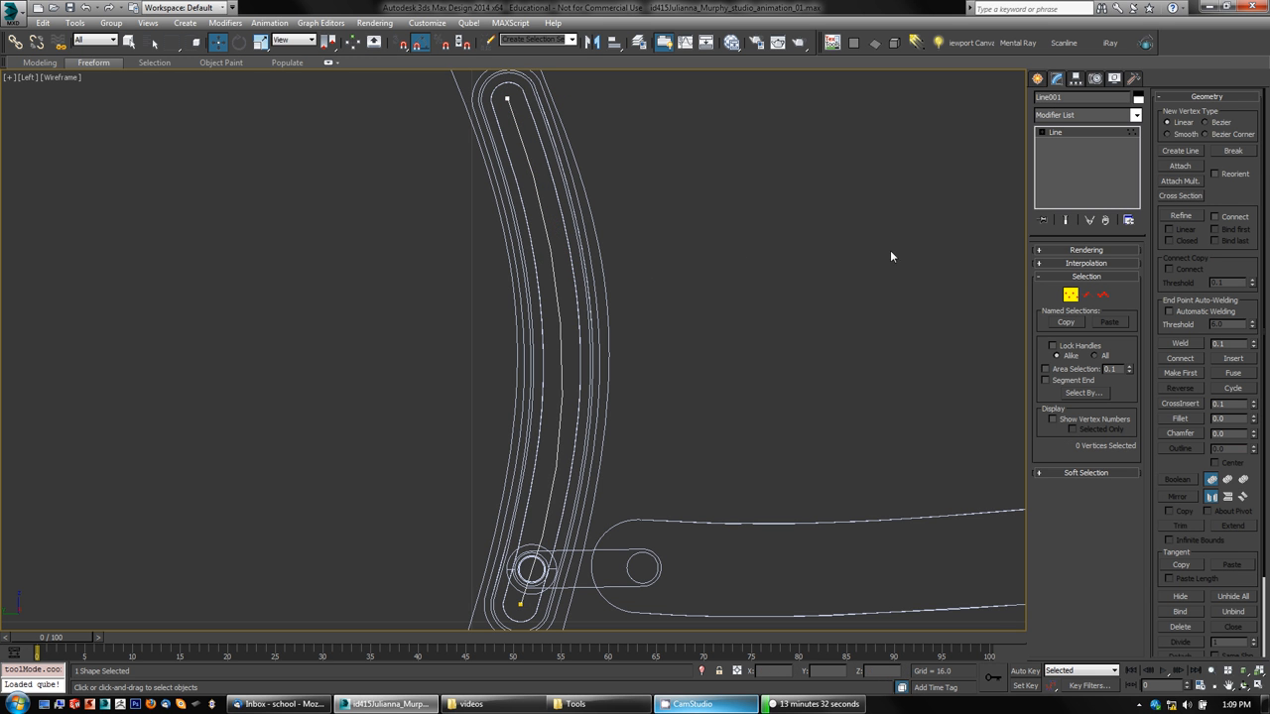
{"action": "left_click", "coordinate": [1070, 296]}
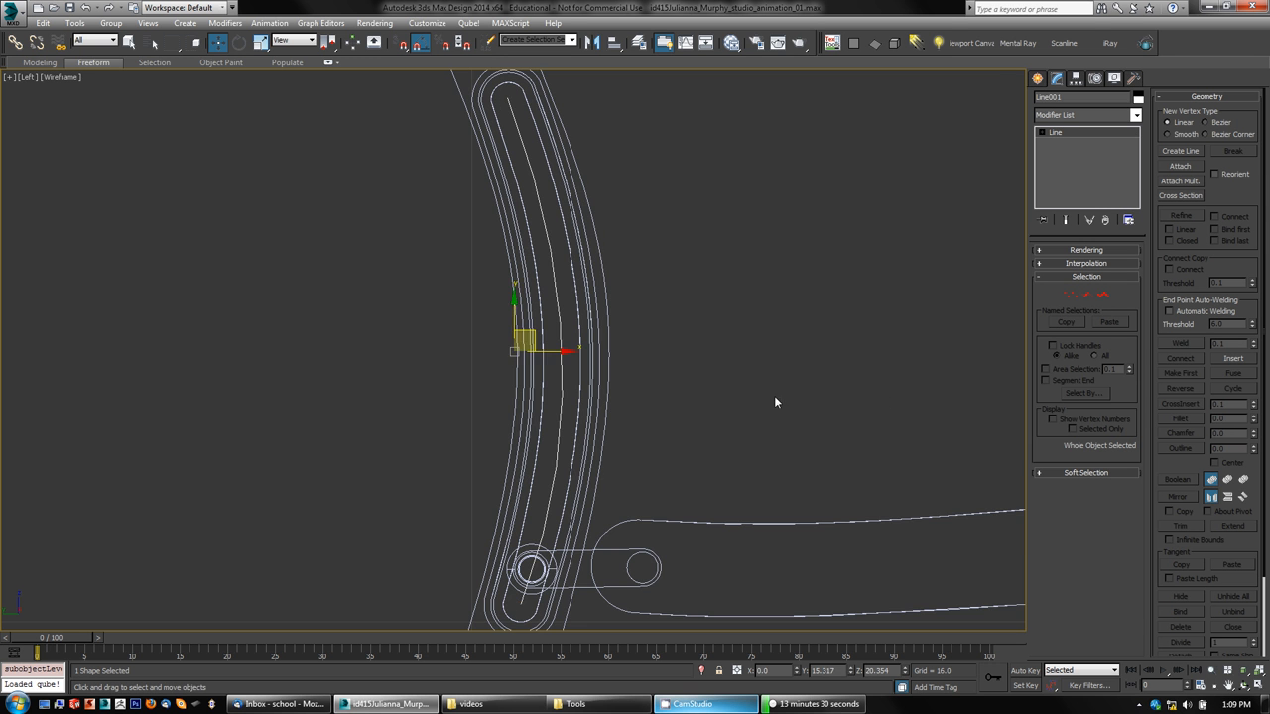
- Select the chair's backrest body in the perspective view
{"action": "key", "text": "alt+w"}
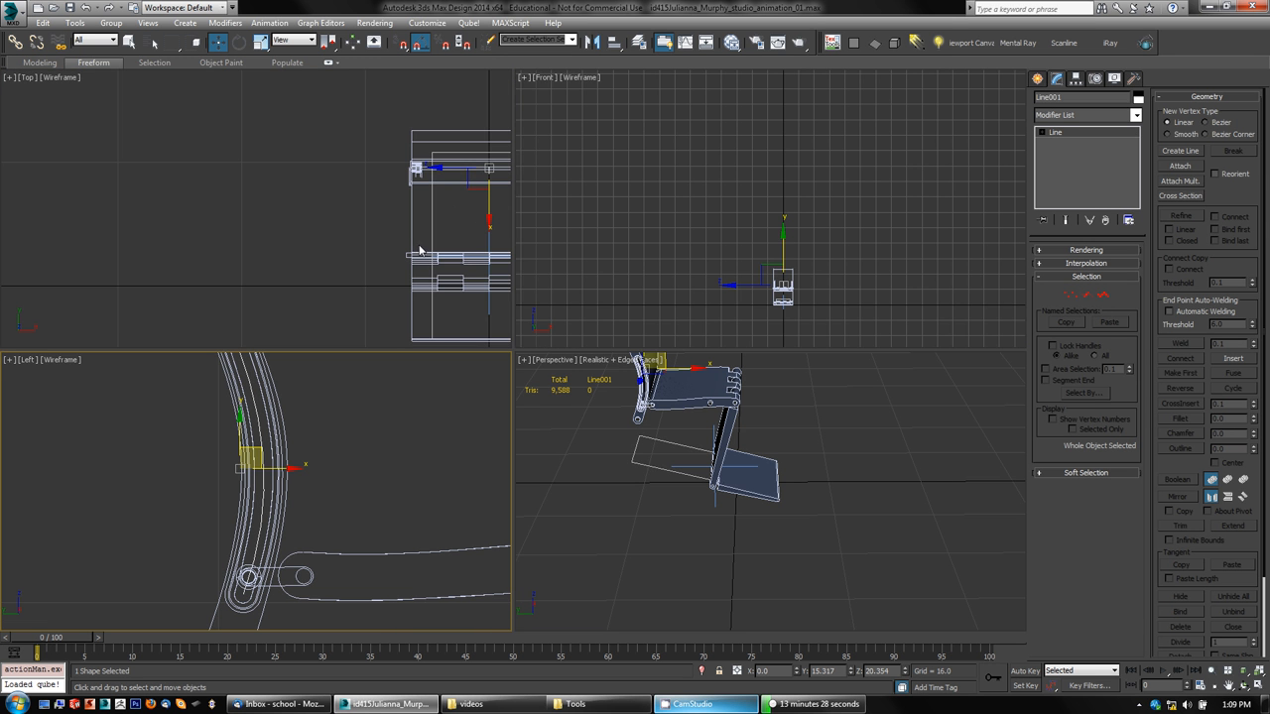
{"action": "middle_click_drag", "start_coordinate": [419, 246], "coordinate": [273, 267]}
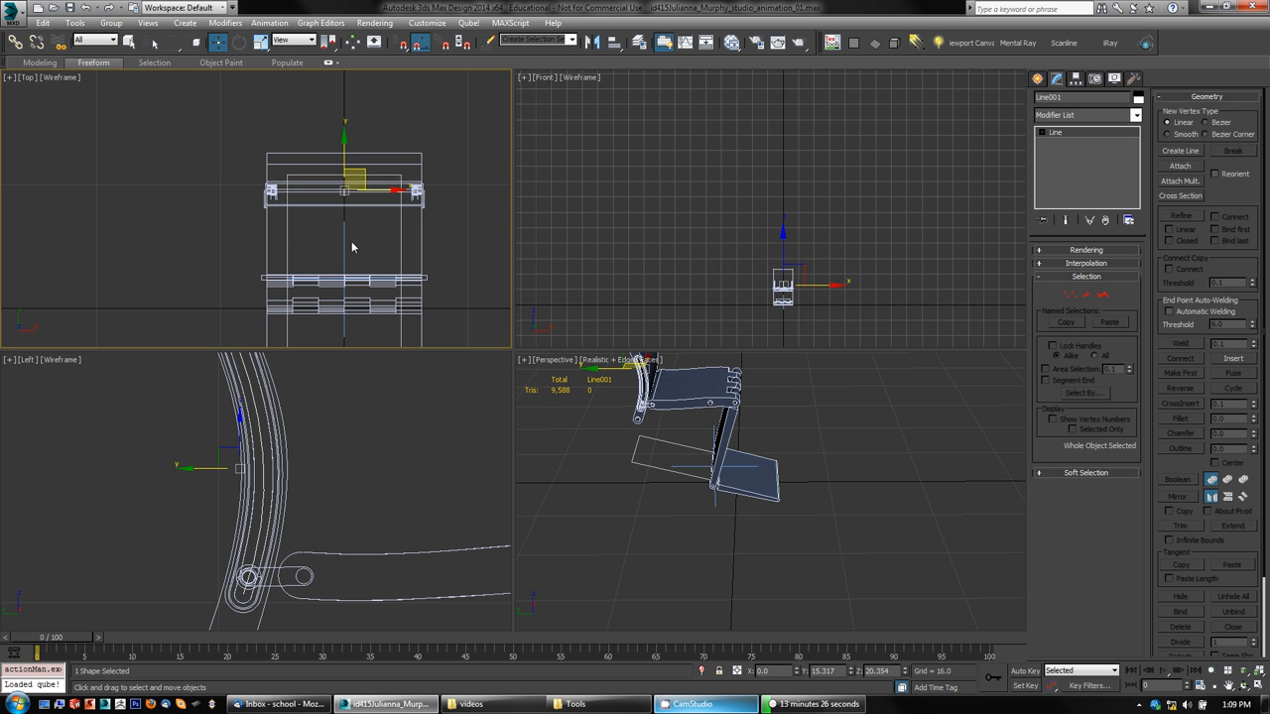
{"action": "middle_click_drag", "start_coordinate": [592, 526], "coordinate": [617, 550]}
{"action": "key", "text": "alt+w"}
{"action": "middle_click_drag", "start_coordinate": [583, 304], "coordinate": [751, 377]}
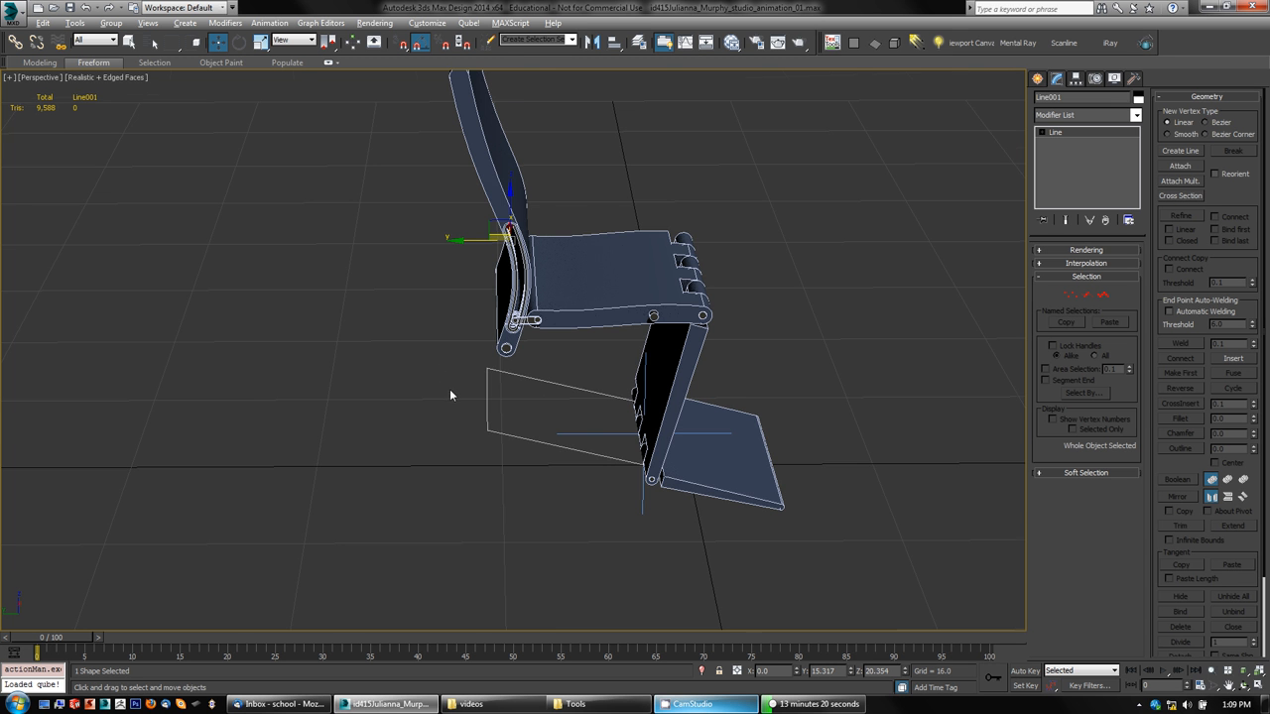
{"action": "middle_click_drag", "start_coordinate": [449, 395], "coordinate": [493, 400], "text": "alt"}
{"action": "left_click_drag", "start_coordinate": [559, 111], "coordinate": [494, 134]}
{"action": "middle_click_drag", "start_coordinate": [568, 421], "coordinate": [539, 394], "text": "alt"}
{"action": "middle_click_drag", "start_coordinate": [357, 394], "coordinate": [331, 387]}
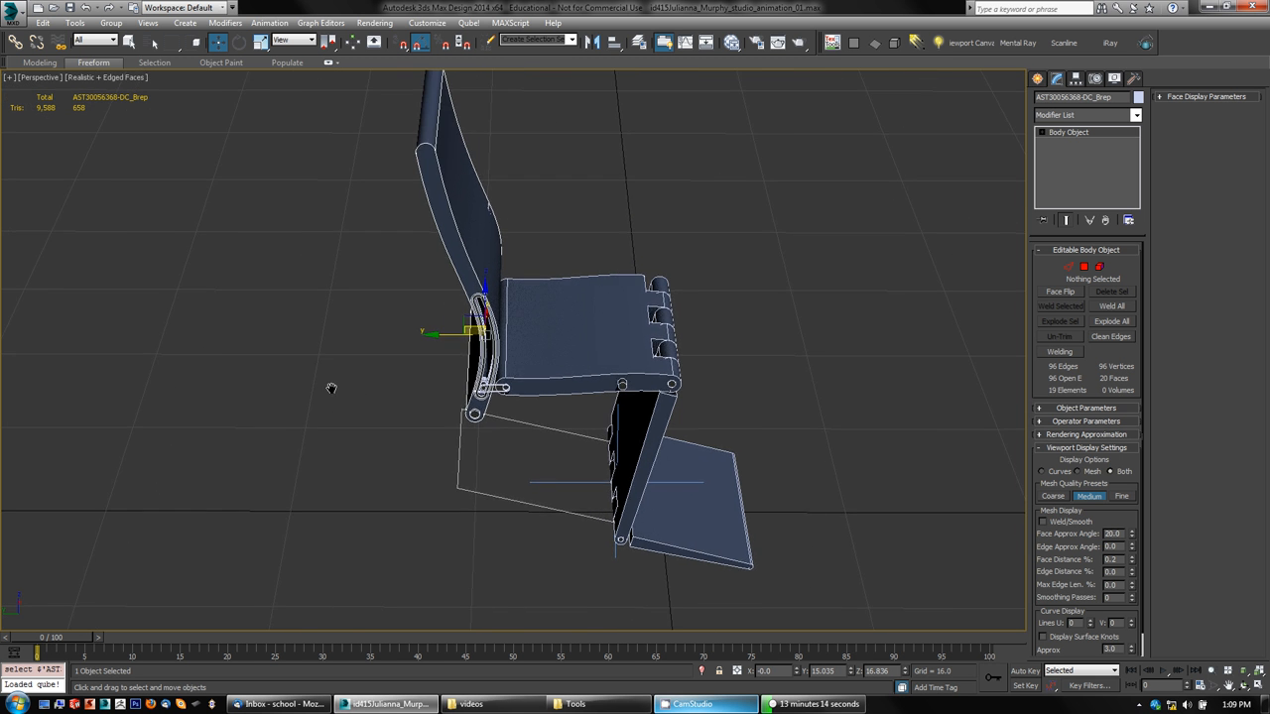
- Assign a Path Constraint controller to the backrest's position
{"action": "key", "text": "alt+w"}
{"action": "scroll", "coordinate": [304, 473], "scroll_direction": "down", "scroll_amount": 5}
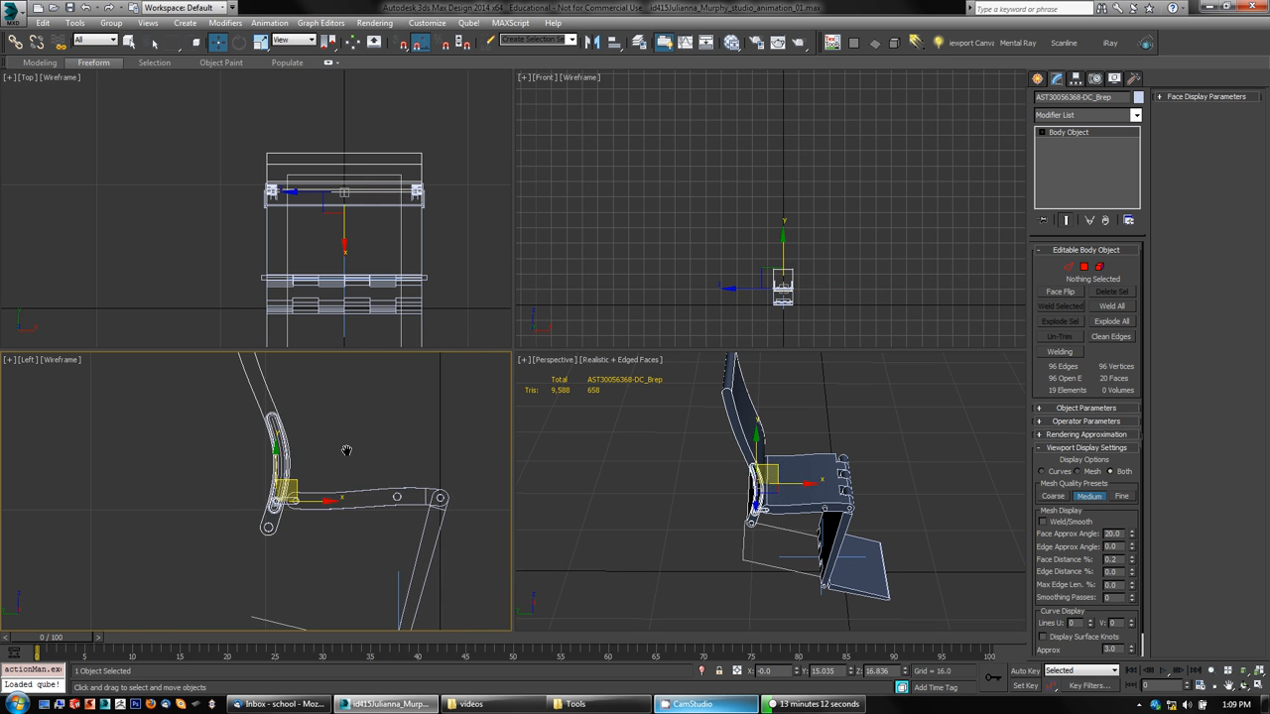
{"action": "key", "text": "alt+w"}
{"action": "middle_click_drag", "start_coordinate": [465, 387], "coordinate": [311, 416]}
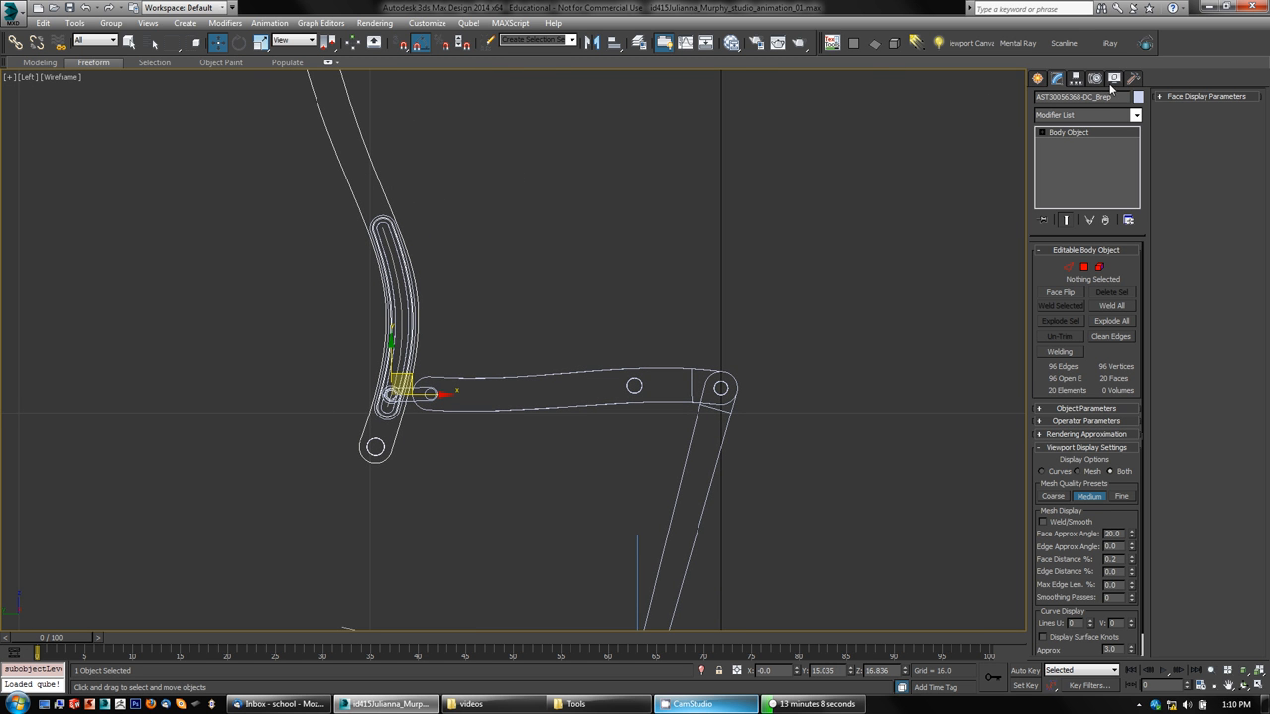
{"action": "left_click", "coordinate": [1095, 79]}
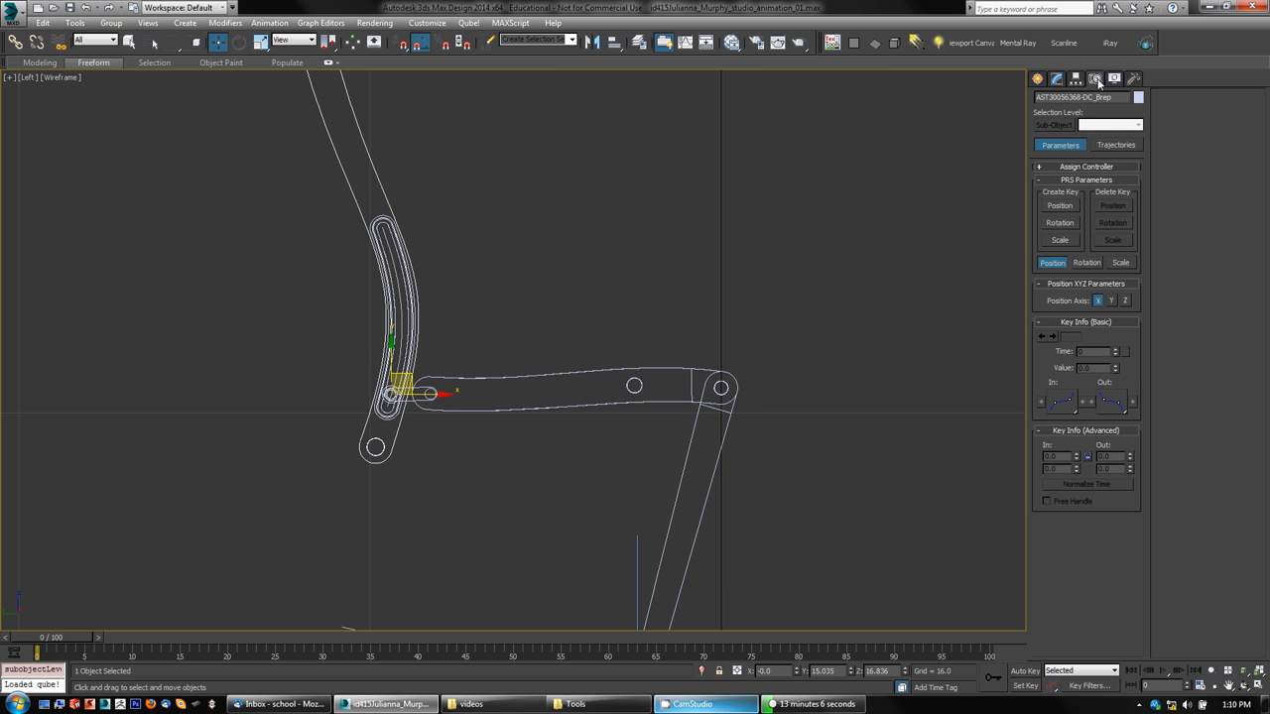
{"action": "left_click", "coordinate": [1086, 167]}
{"action": "left_click", "coordinate": [1076, 167]}
{"action": "left_click", "coordinate": [1102, 167]}
{"action": "left_click", "coordinate": [1074, 206]}
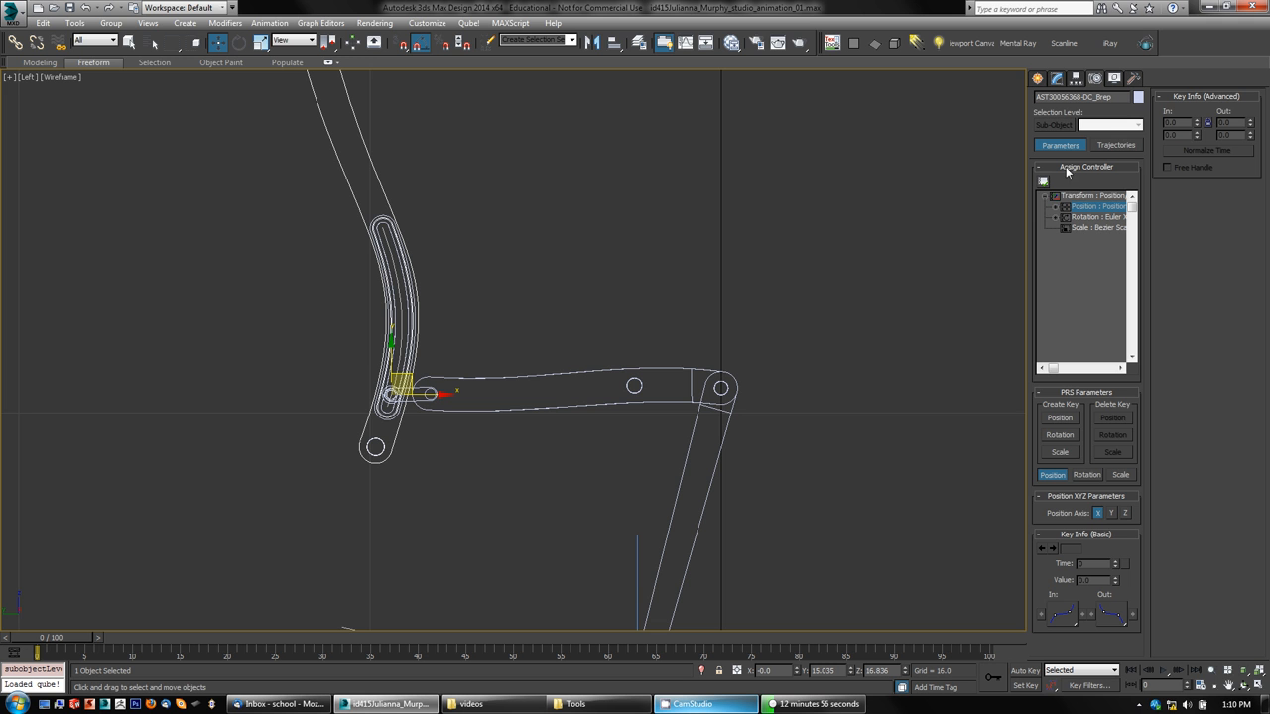
{"action": "left_click", "coordinate": [1044, 182]}
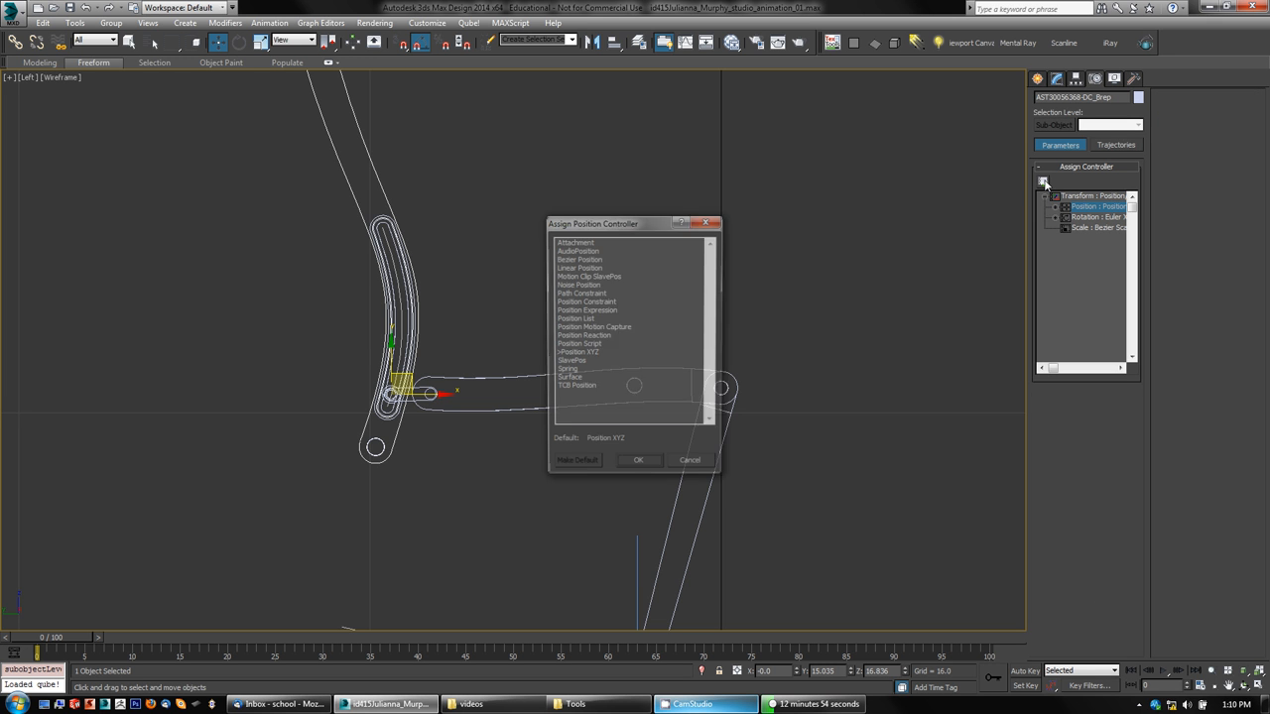
{"action": "double_click", "coordinate": [580, 293]}
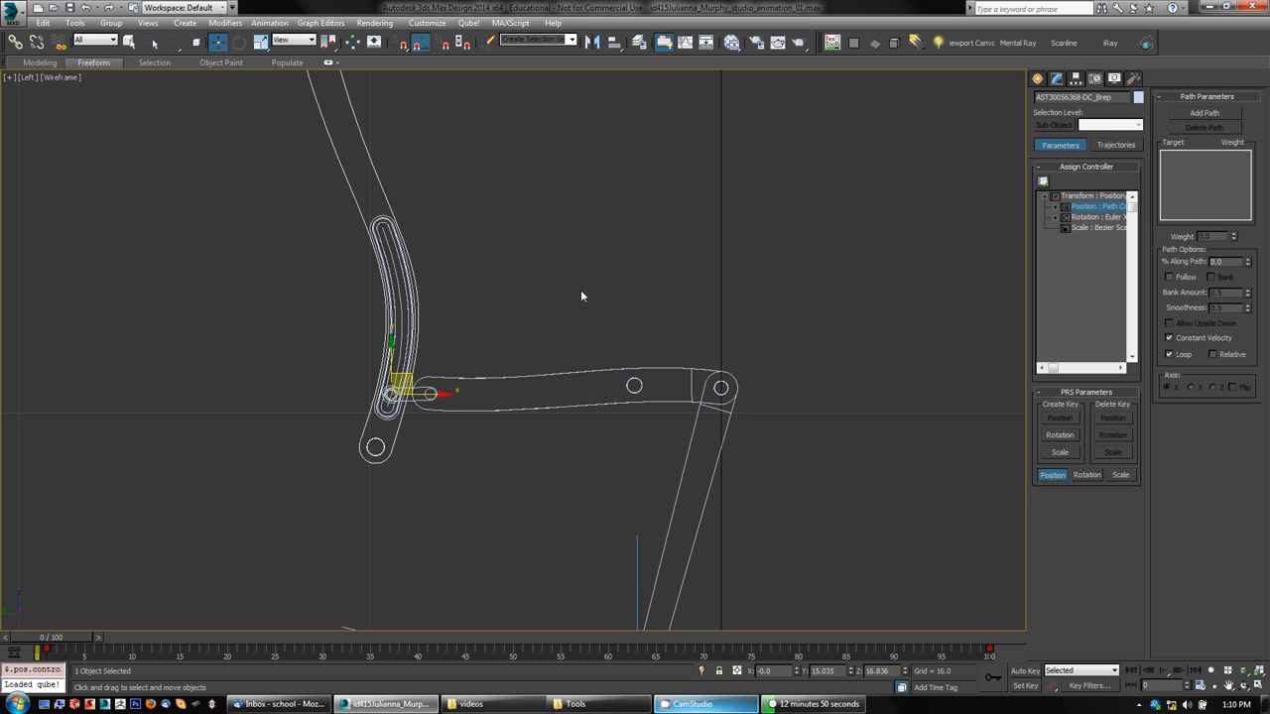
- Add the curved slot line Line001 as the backrest's constraint path
{"action": "left_click", "coordinate": [1200, 114]}
{"action": "middle_click_drag", "start_coordinate": [305, 377], "coordinate": [363, 360]}
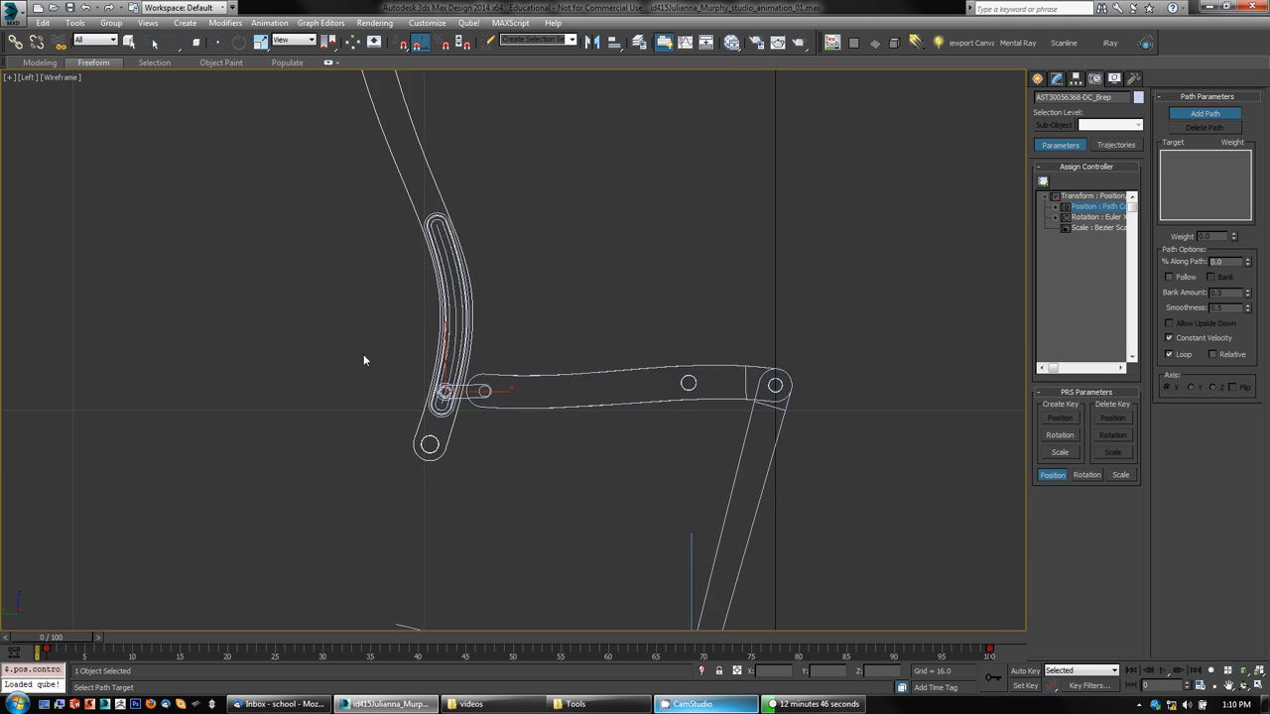
{"action": "scroll", "coordinate": [468, 331], "scroll_direction": "up", "scroll_amount": 4}
{"action": "left_click", "coordinate": [441, 298]}
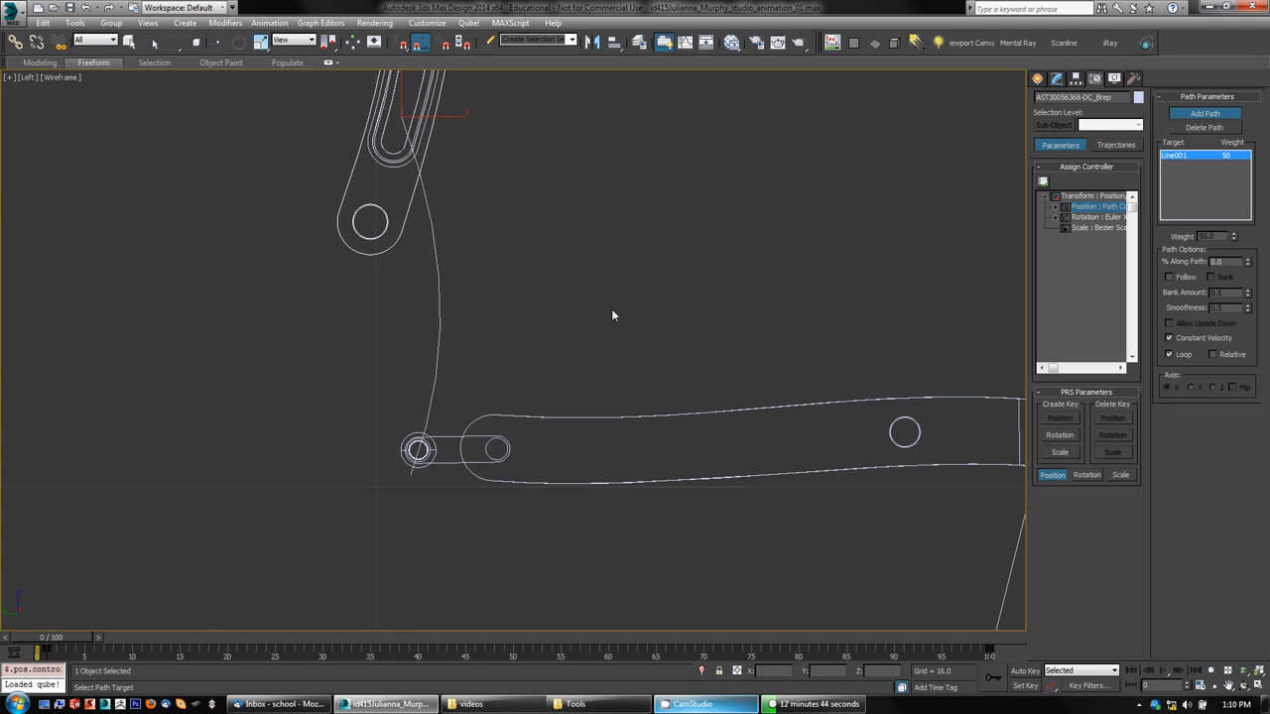
{"action": "scroll", "coordinate": [612, 315], "scroll_direction": "down", "scroll_amount": 5}
{"action": "middle_click_drag", "start_coordinate": [618, 314], "coordinate": [430, 334]}
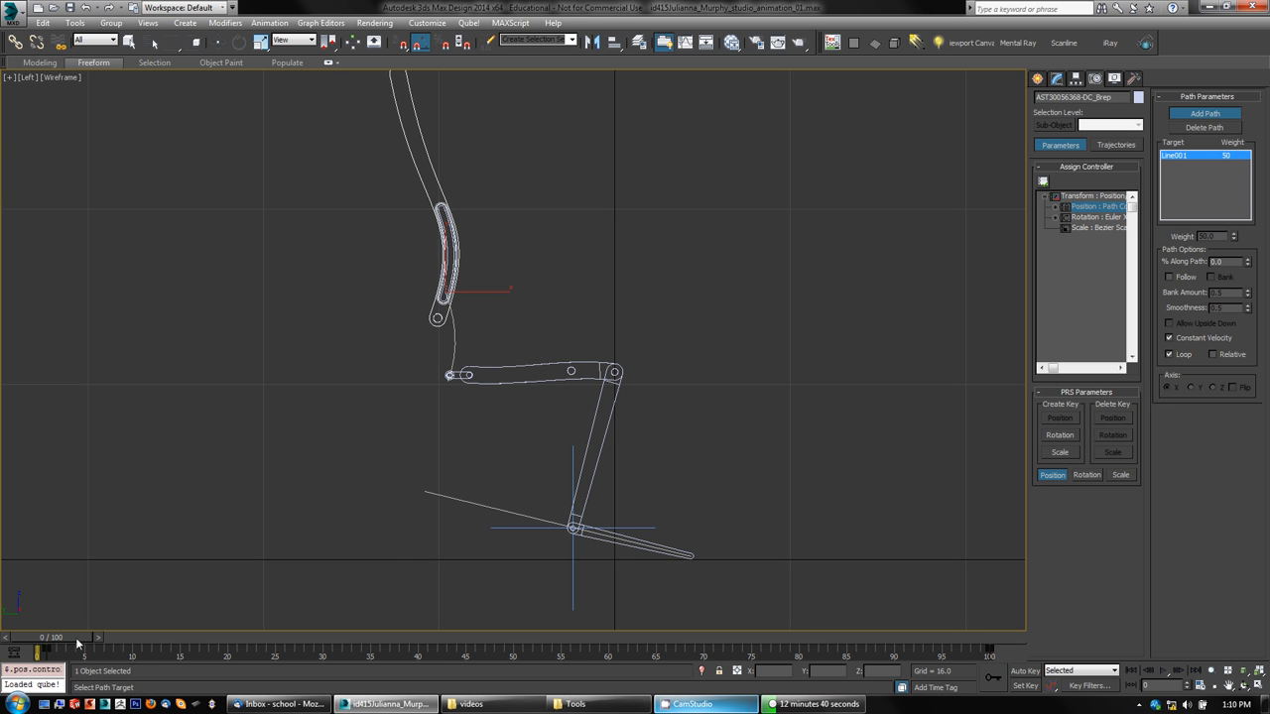
- Scrub the timeline from frame 0 to 100 and back to check the backrest's motion along the path
{"action": "left_click_drag", "start_coordinate": [83, 640], "coordinate": [665, 640]}
{"action": "left_click_drag", "start_coordinate": [731, 694], "coordinate": [1074, 696]}
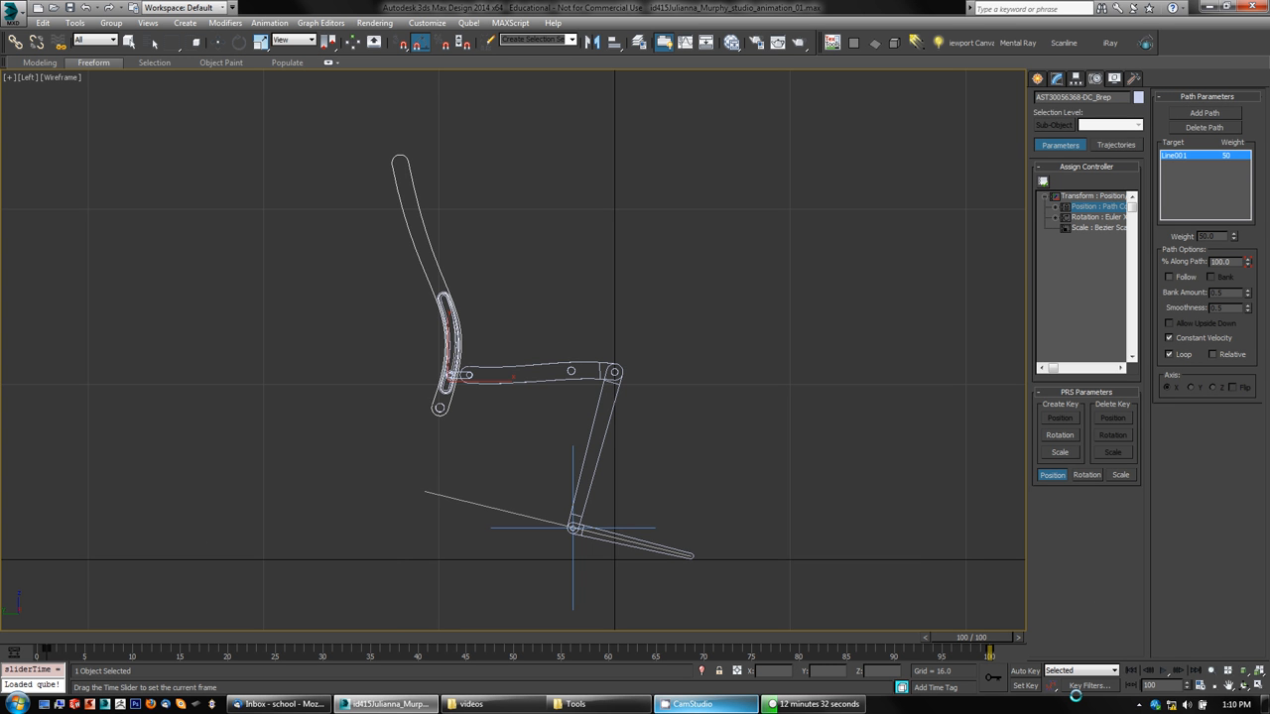
{"action": "left_click_drag", "start_coordinate": [1075, 696], "coordinate": [20, 707]}
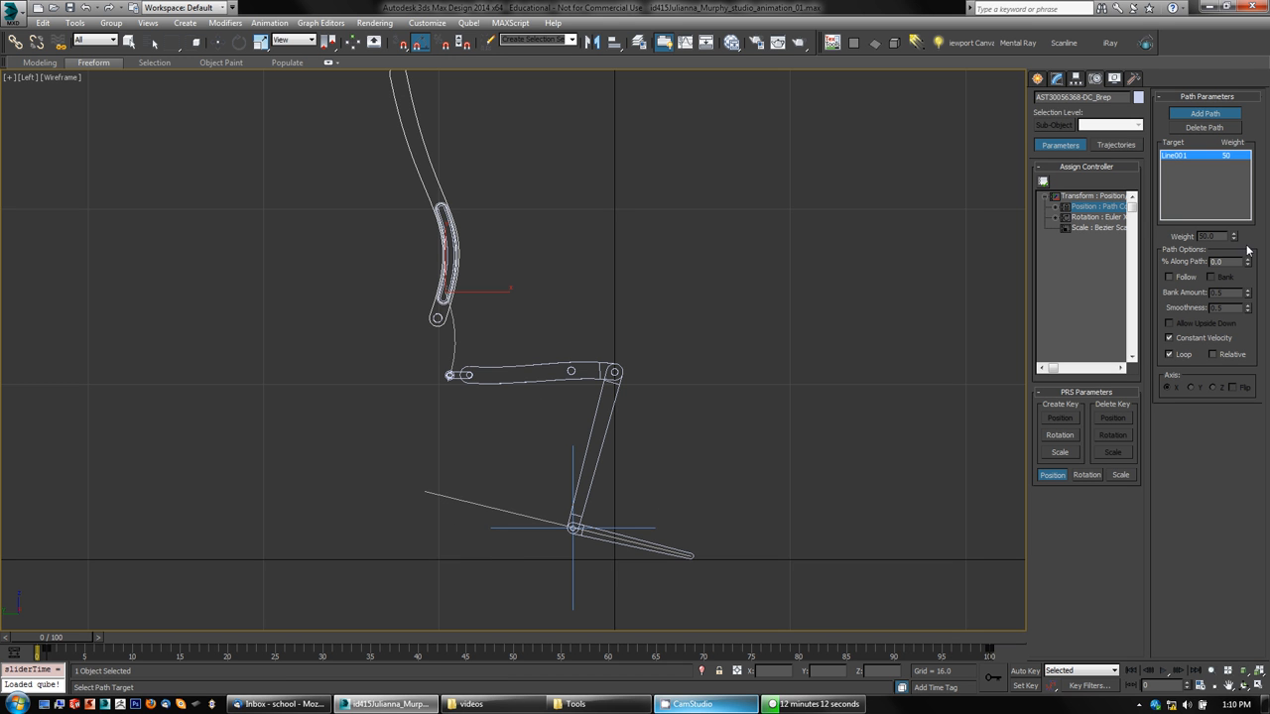
- Select Rectangle001 at the chair's base, turn on Auto Key and activate the Rotate tool
{"action": "key", "text": "w"}
{"action": "left_click_drag", "start_coordinate": [384, 473], "coordinate": [440, 512]}
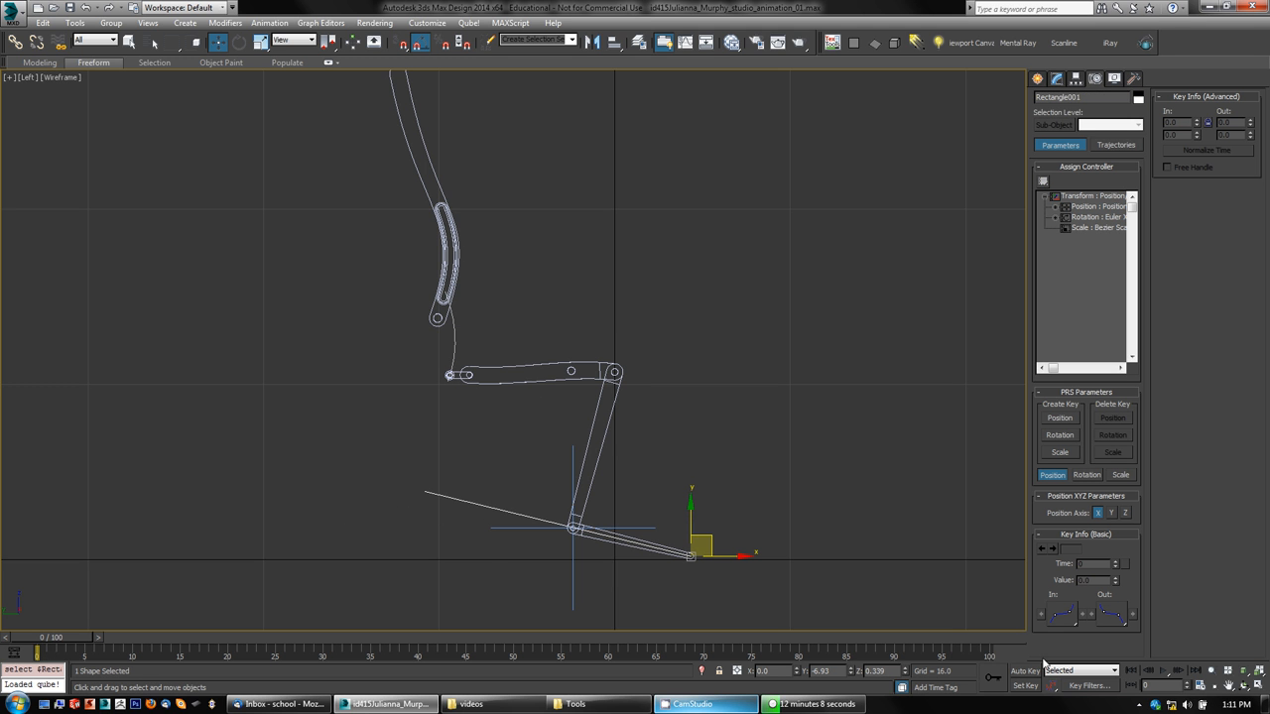
{"action": "left_click", "coordinate": [1025, 671]}
{"action": "key", "text": "e"}
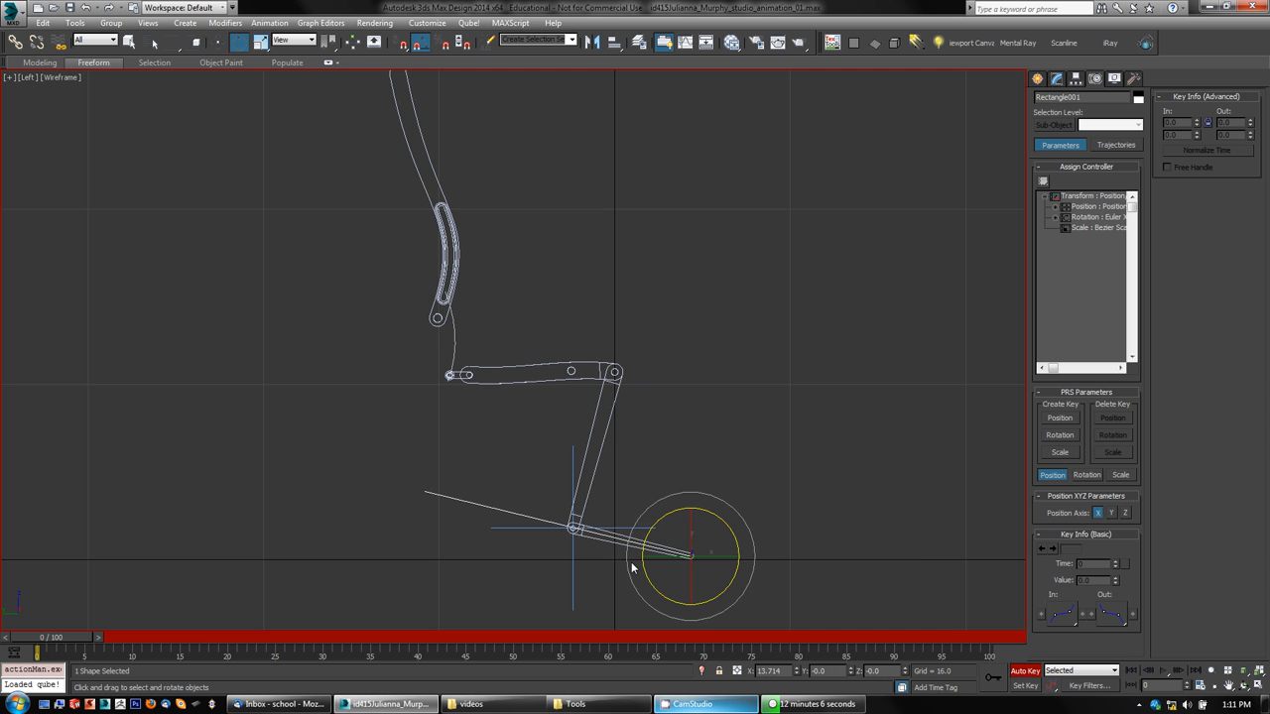
- At frame 50, rotate Rectangle001 to about 0.7 degrees on X using the World coordinate system
{"action": "middle_click_drag", "start_coordinate": [417, 527], "coordinate": [418, 407]}
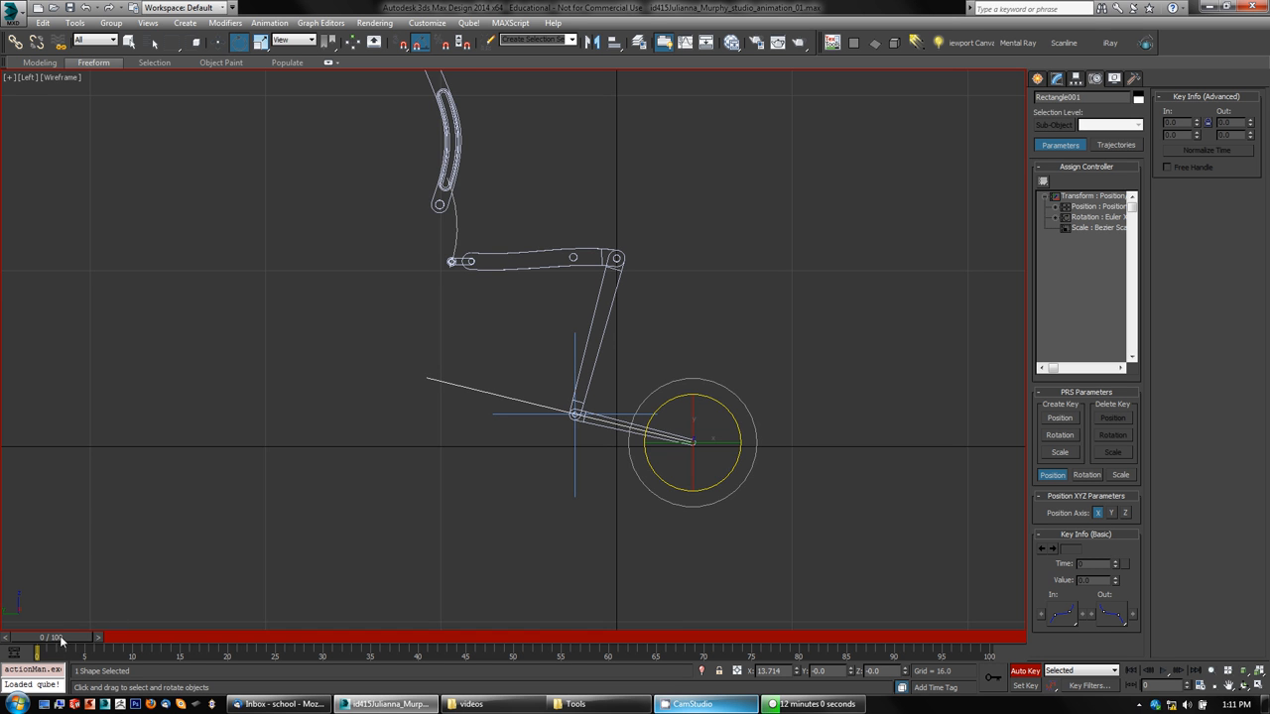
{"action": "left_click_drag", "start_coordinate": [60, 635], "coordinate": [522, 636]}
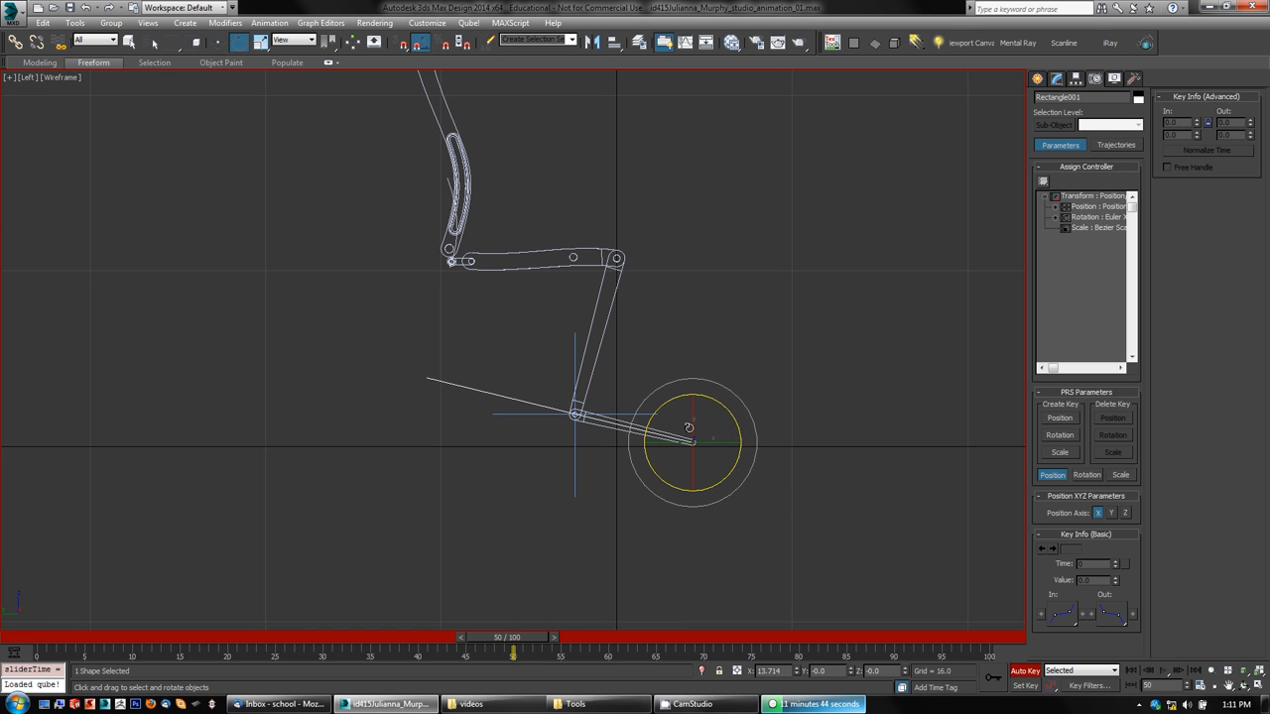
{"action": "left_click", "coordinate": [293, 40]}
{"action": "left_click", "coordinate": [283, 69]}
{"action": "left_click_drag", "start_coordinate": [431, 378], "coordinate": [434, 398]}
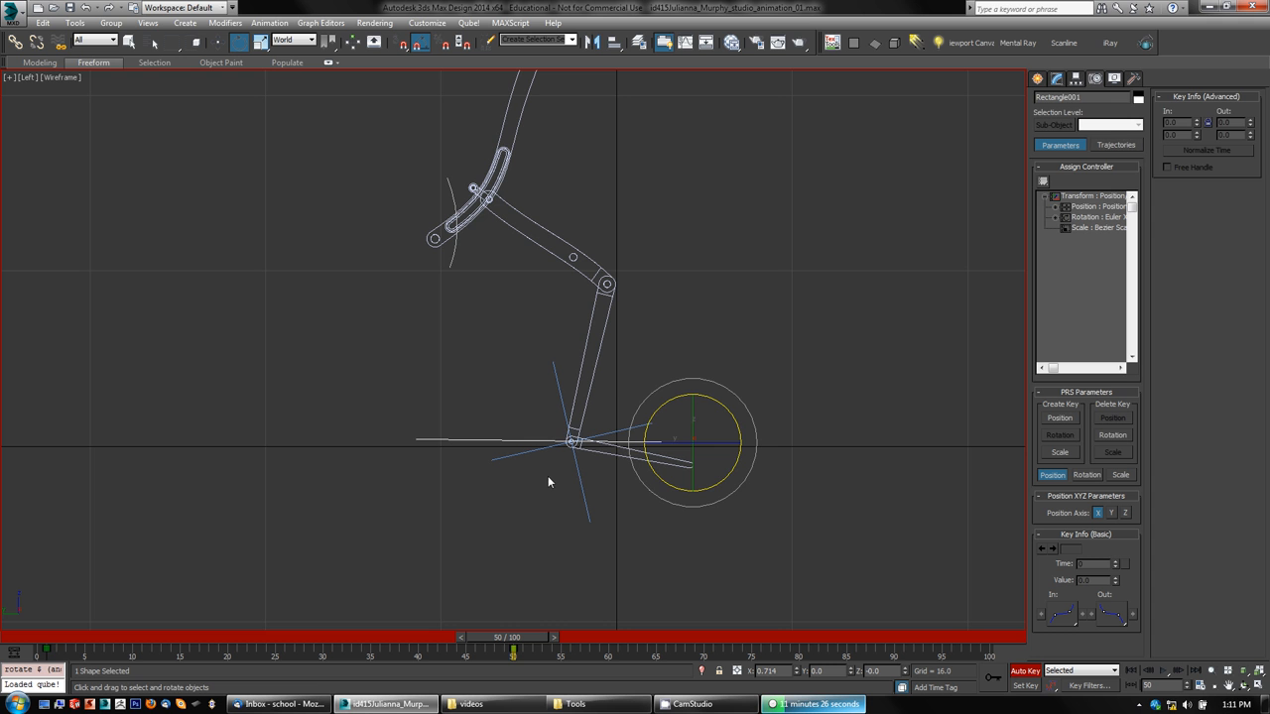
- At frame 50, rotate the chair's lowest bar to about 75.7 degrees on X to align with Rectangle001, and copy its frame 0 key to frame 100
{"action": "left_click", "coordinate": [609, 448]}
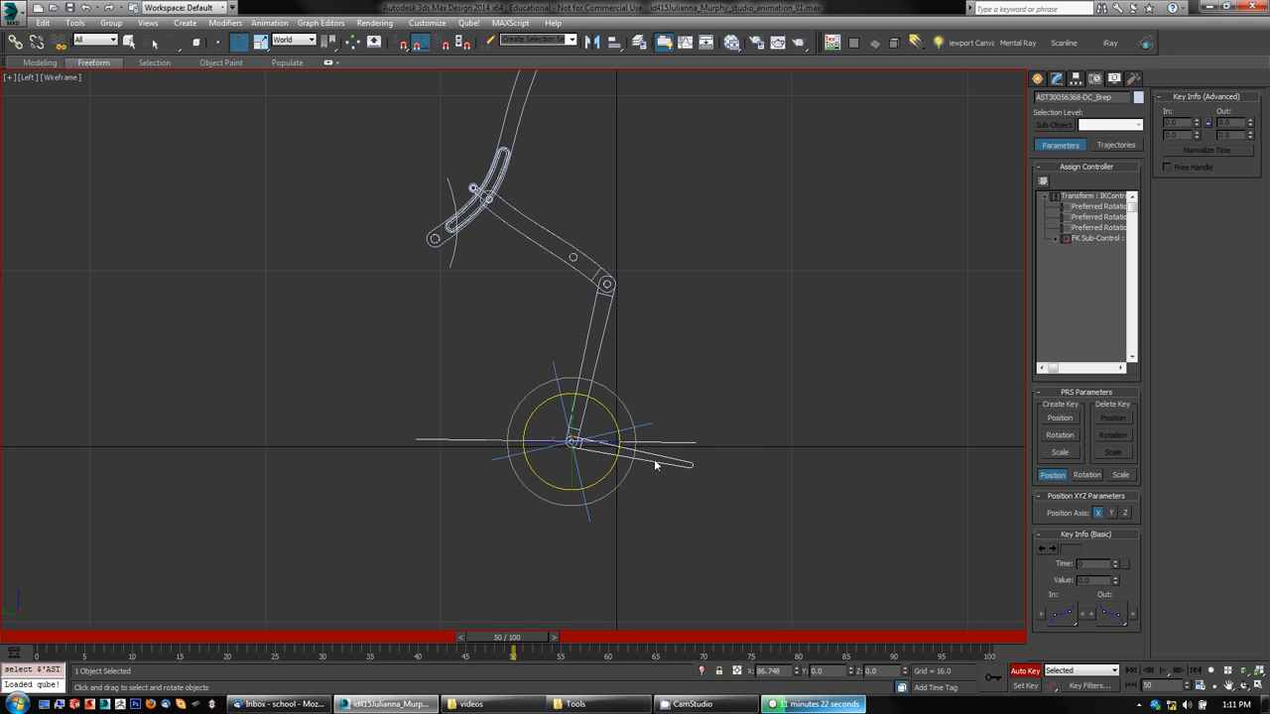
{"action": "left_click_drag", "start_coordinate": [684, 475], "coordinate": [715, 463]}
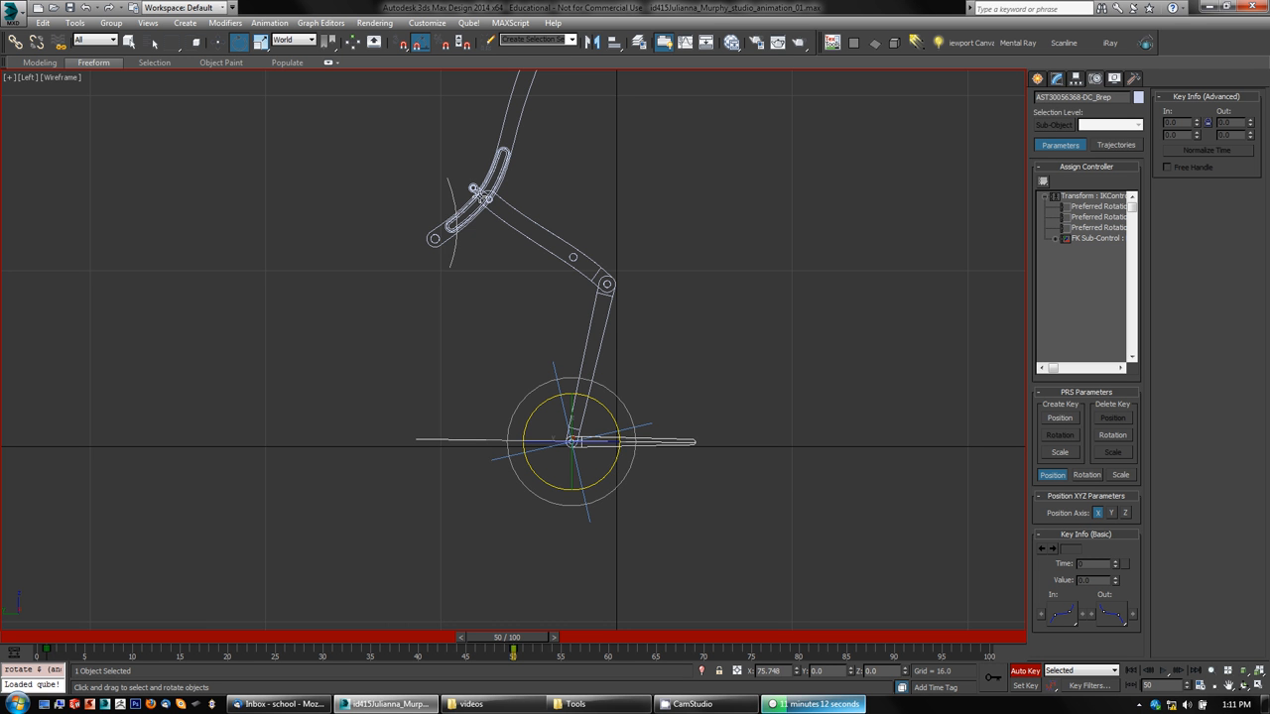
{"action": "left_click_drag", "start_coordinate": [522, 641], "coordinate": [375, 697]}
{"action": "left_click_drag", "start_coordinate": [333, 673], "coordinate": [408, 677]}
{"action": "left_click_drag", "start_coordinate": [59, 648], "coordinate": [989, 672]}
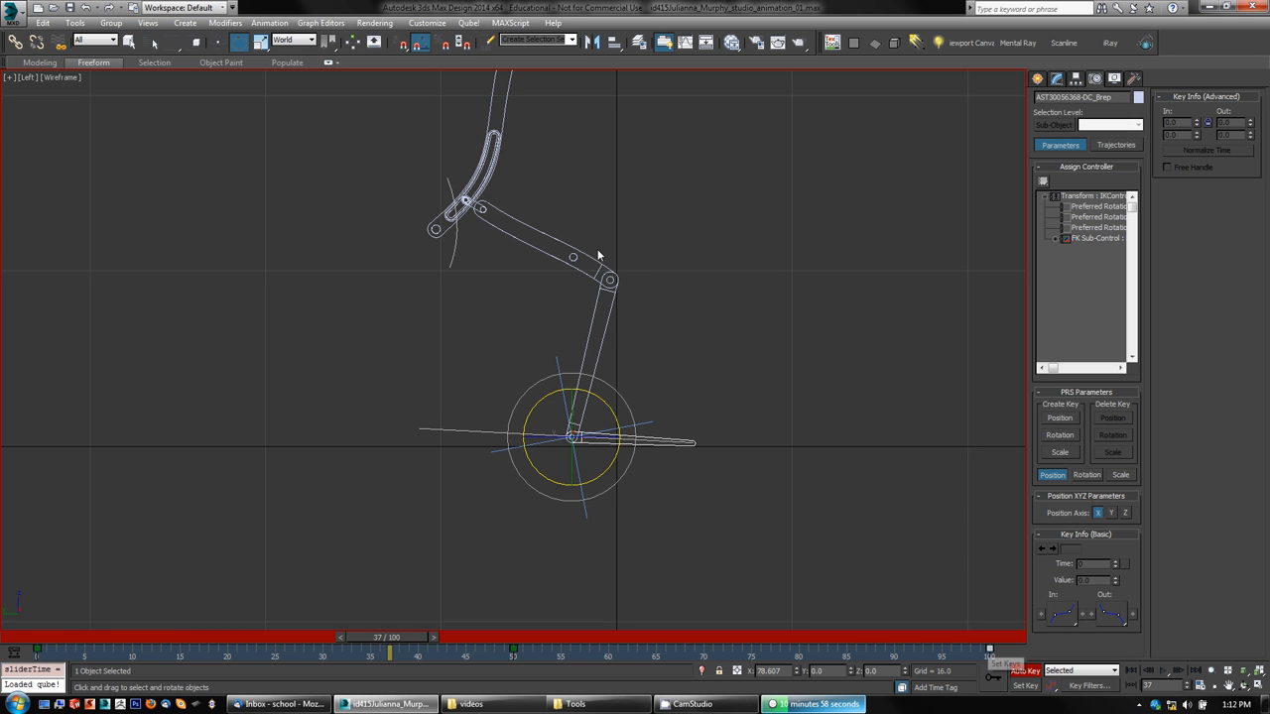
- Select Rectangle001 at the chair's base and copy its frame 0 rotation key to frame 100
{"action": "left_click", "coordinate": [561, 206]}
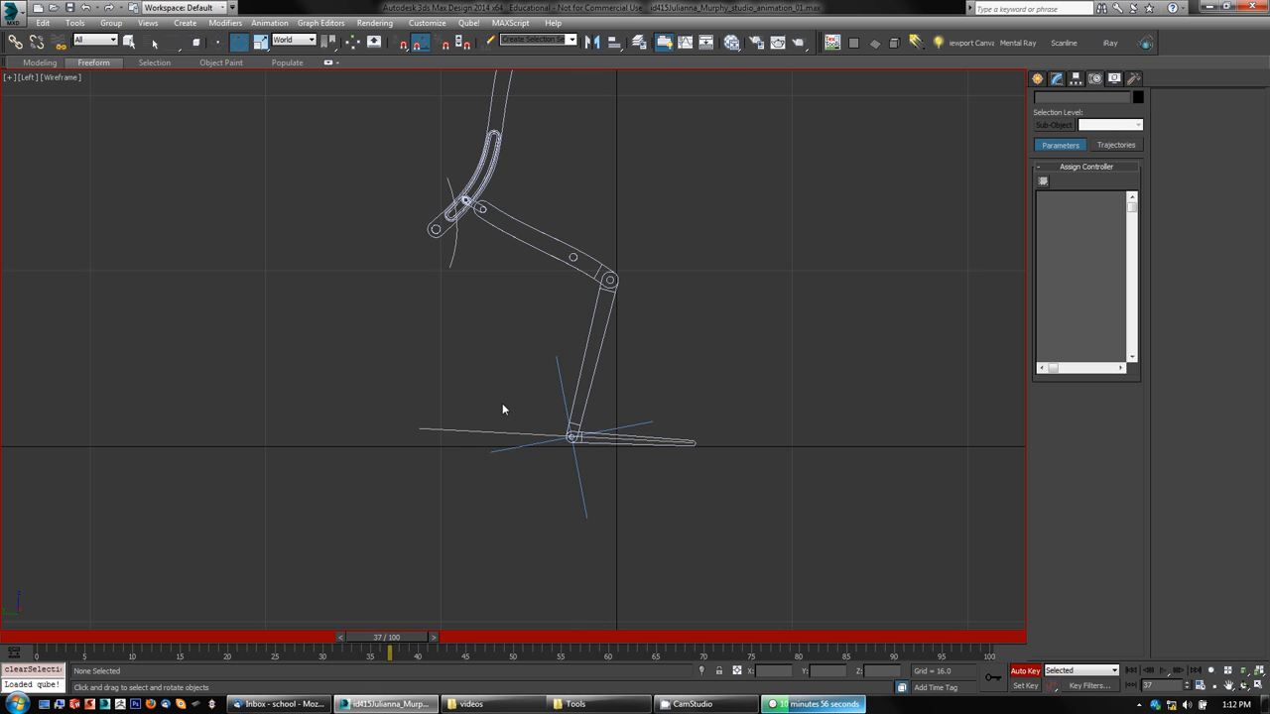
{"action": "left_click_drag", "start_coordinate": [460, 449], "coordinate": [460, 451]}
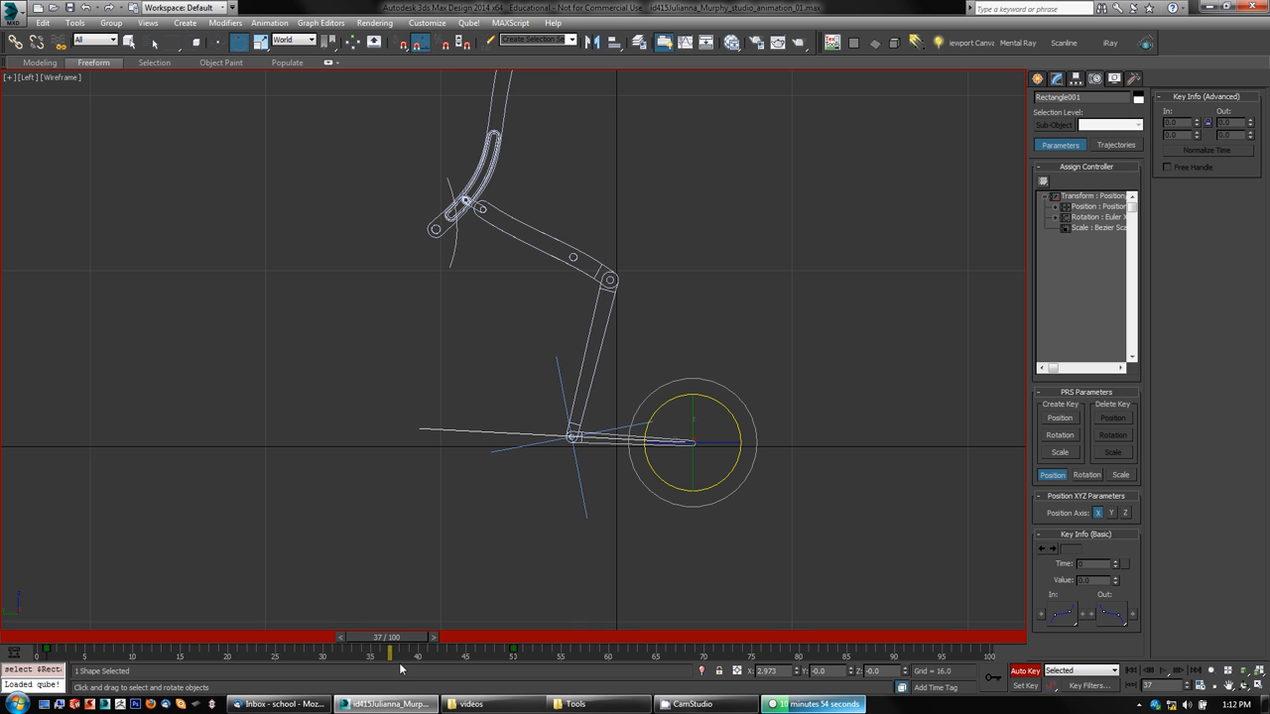
{"action": "left_click_drag", "start_coordinate": [46, 652], "coordinate": [989, 652]}
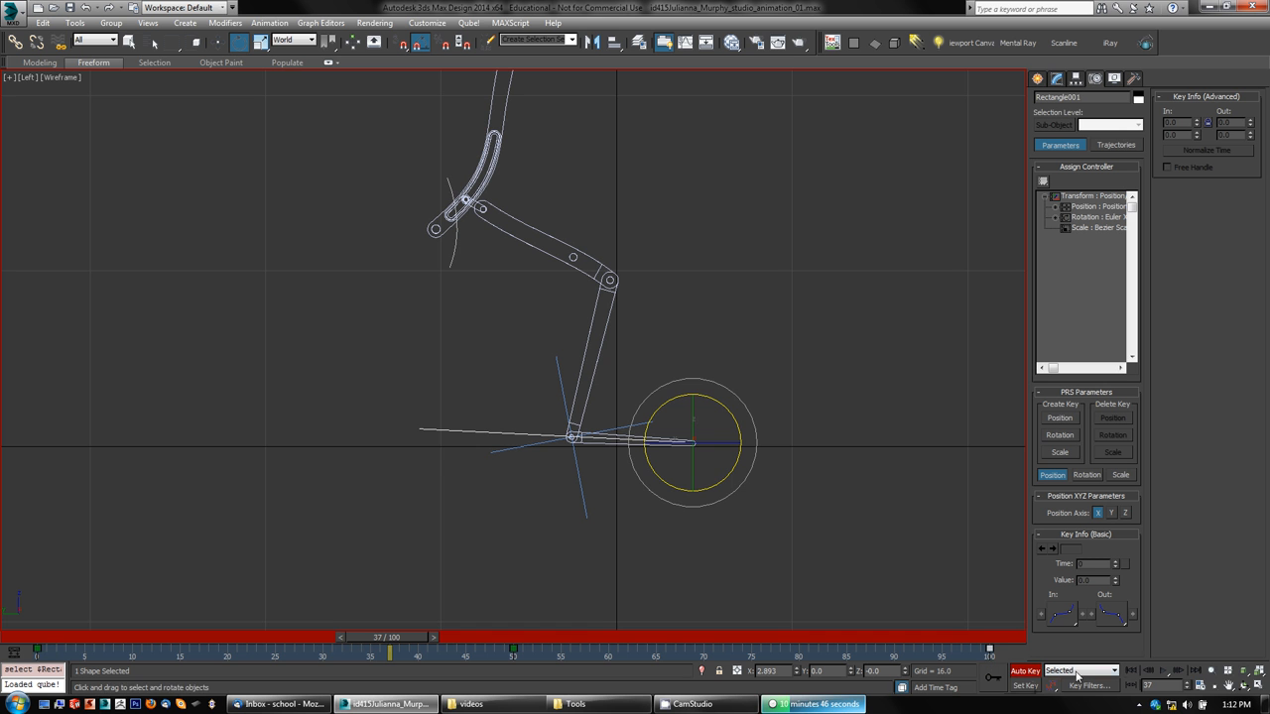
- Play the animation to check the linkage's return motion, turning Auto Key off during playback and back on after stopping
{"action": "left_click", "coordinate": [1168, 673]}
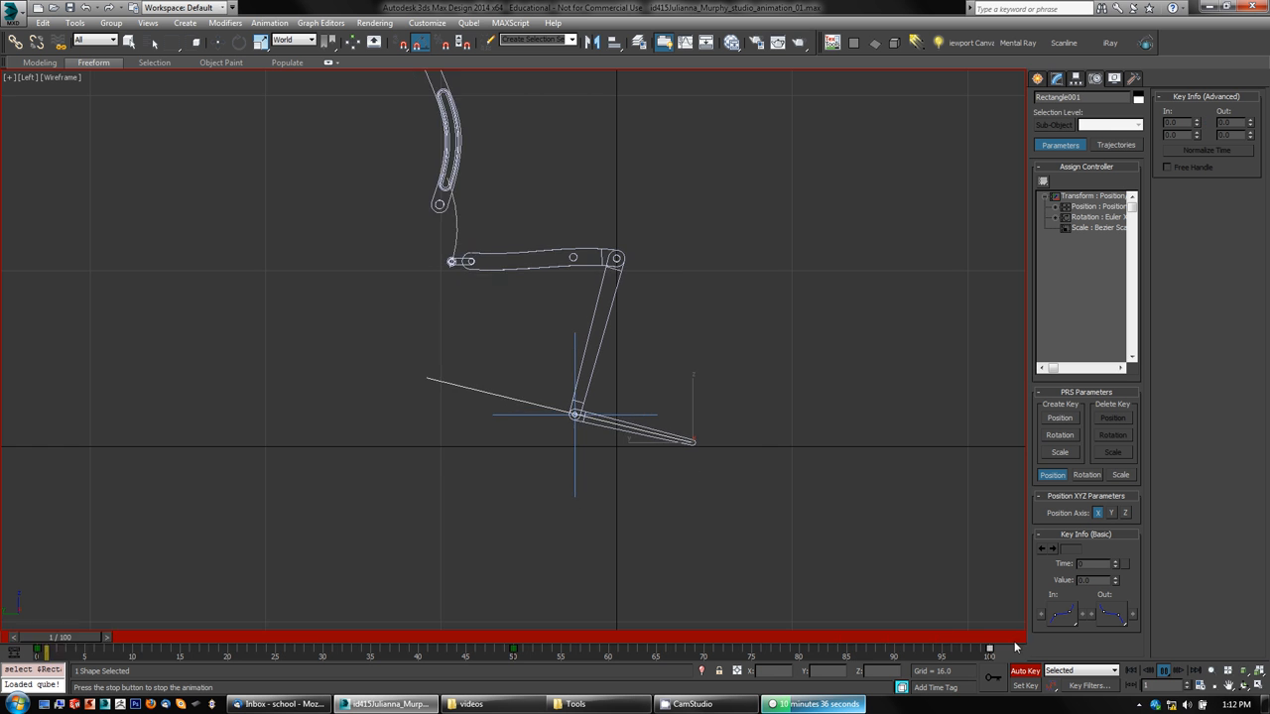
{"action": "left_click", "coordinate": [1026, 671]}
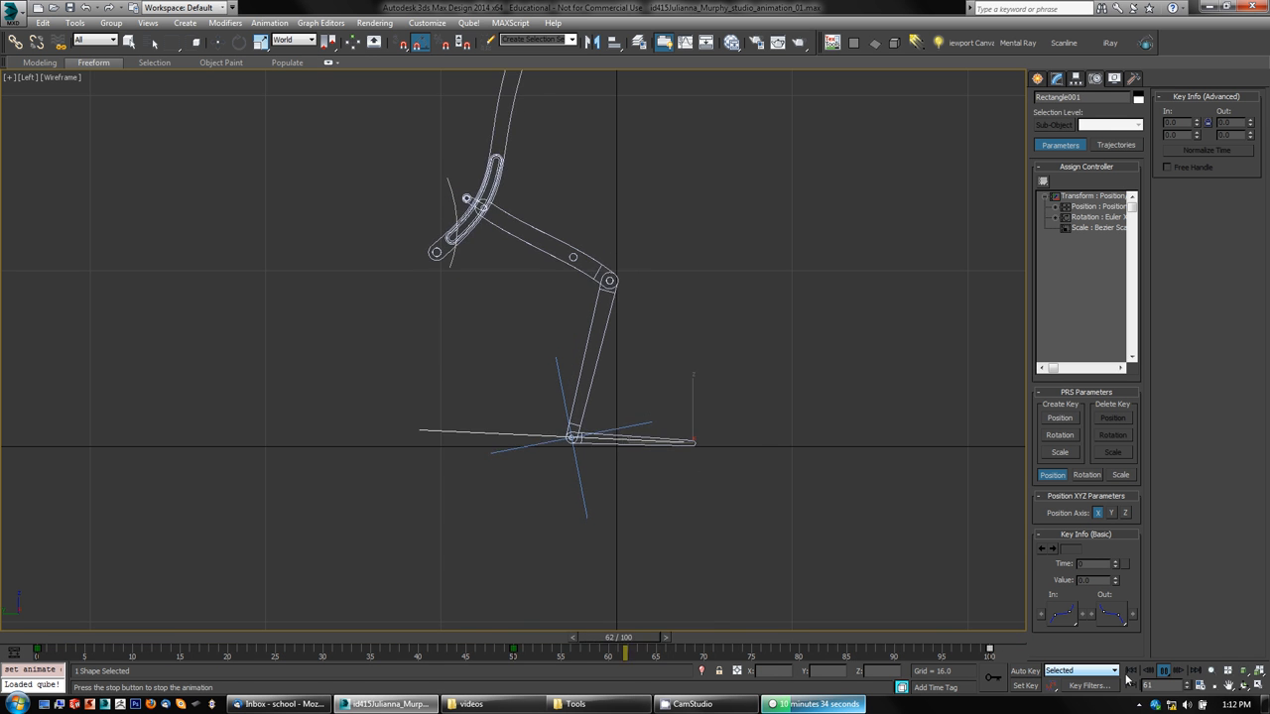
{"action": "left_click", "coordinate": [1163, 671]}
{"action": "key", "text": "e"}
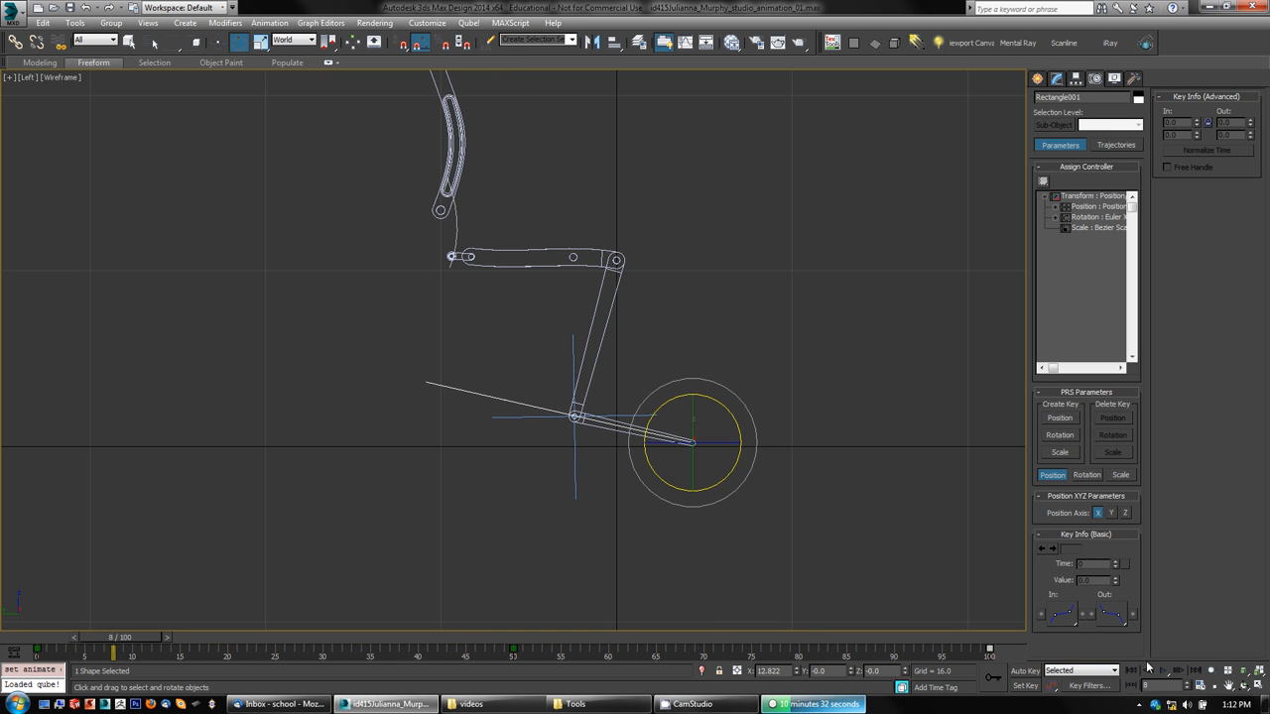
{"action": "left_click", "coordinate": [1026, 672]}
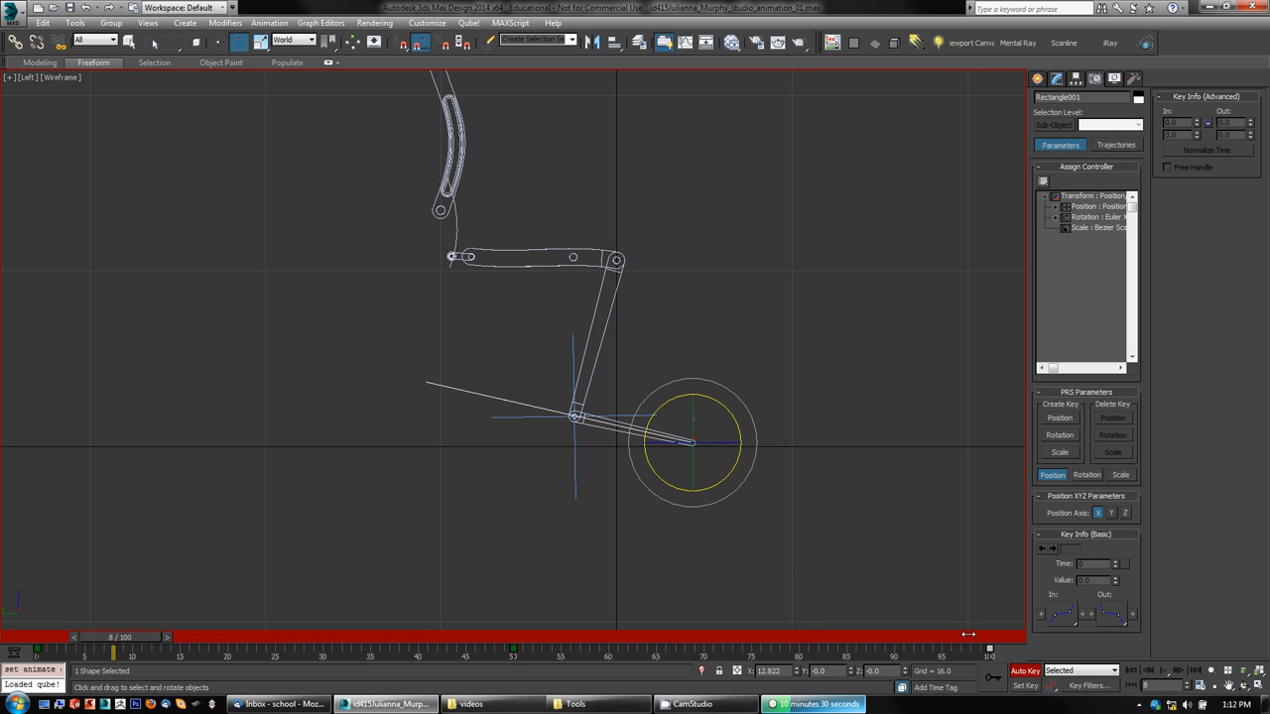
- Select the slotted backrest and scrub to frame 50 and back to 0 to compare its slot with the pin
{"action": "middle_click_drag", "start_coordinate": [533, 114], "coordinate": [542, 163]}
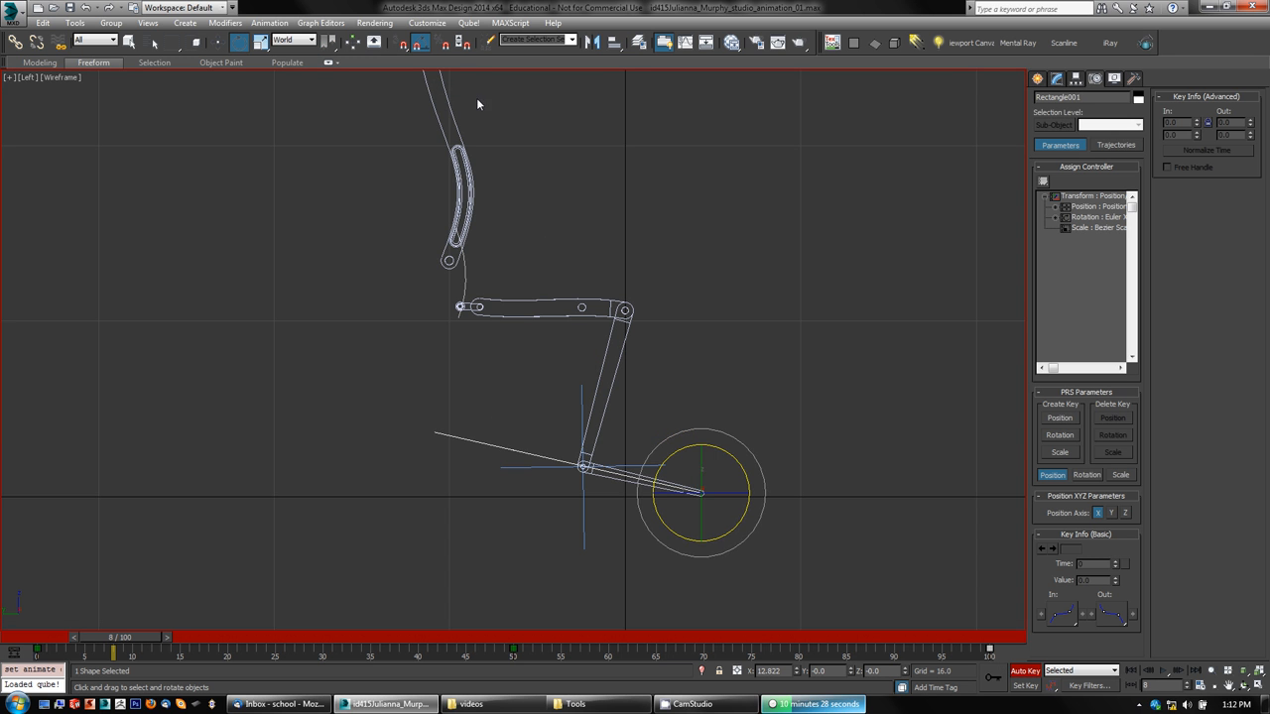
{"action": "left_click", "coordinate": [459, 198]}
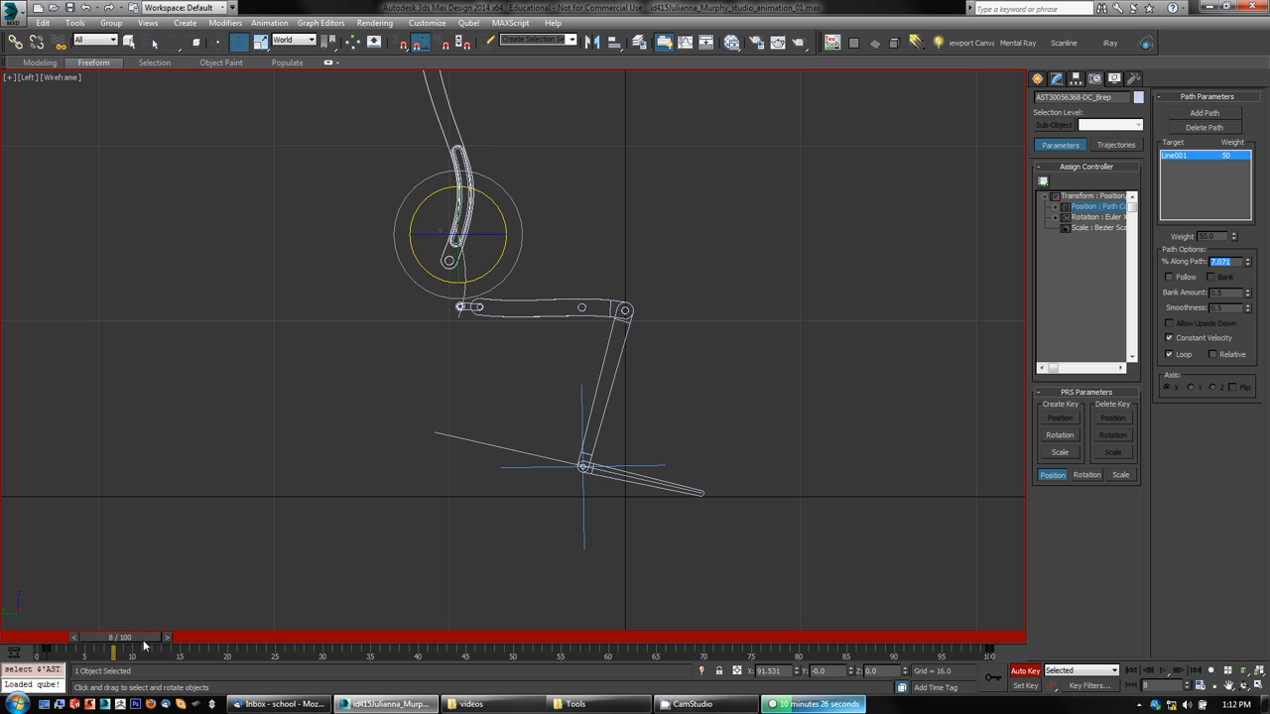
{"action": "left_click_drag", "start_coordinate": [143, 639], "coordinate": [536, 649]}
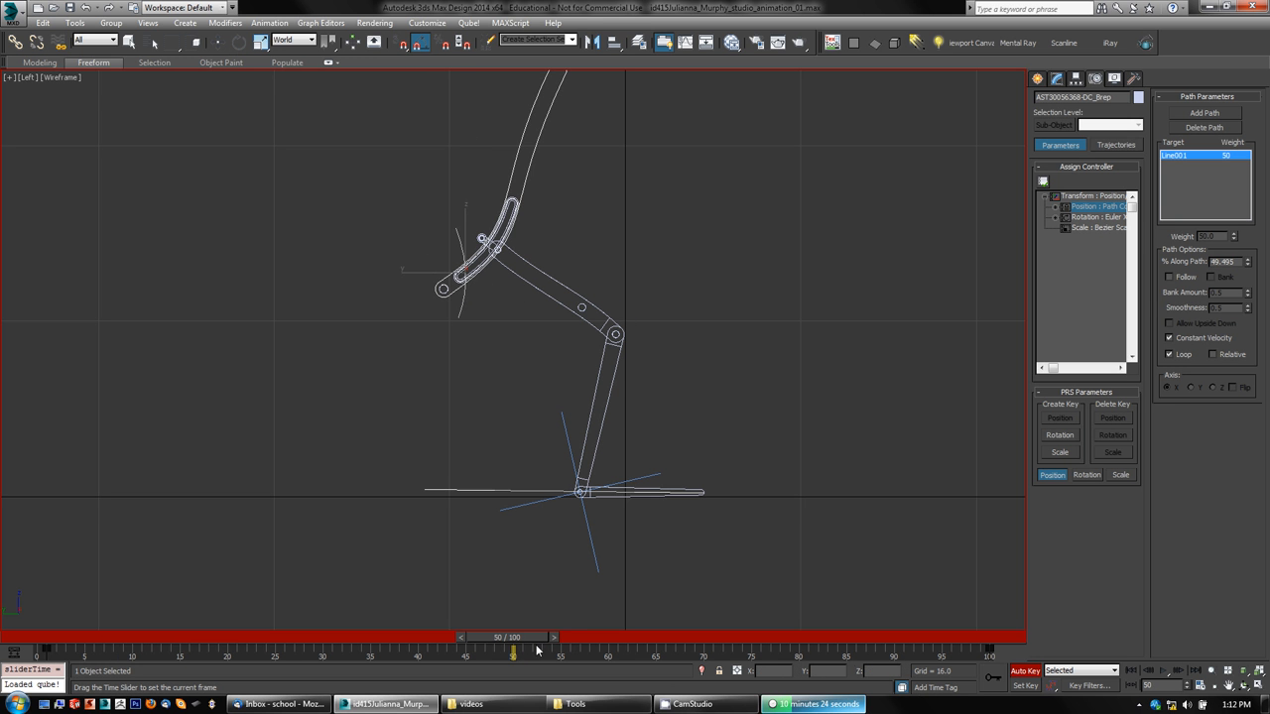
{"action": "key", "text": "e"}
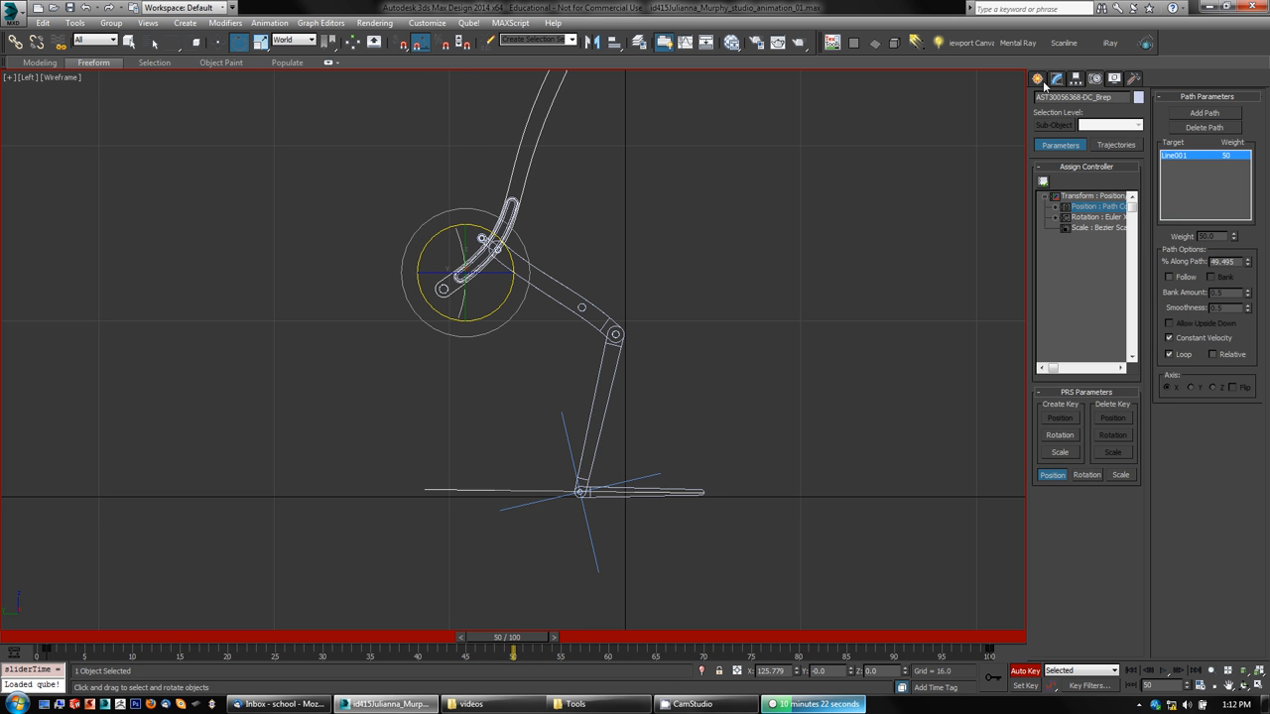
{"action": "left_click_drag", "start_coordinate": [515, 643], "coordinate": [21, 637]}
{"action": "left_click", "coordinate": [44, 651]}
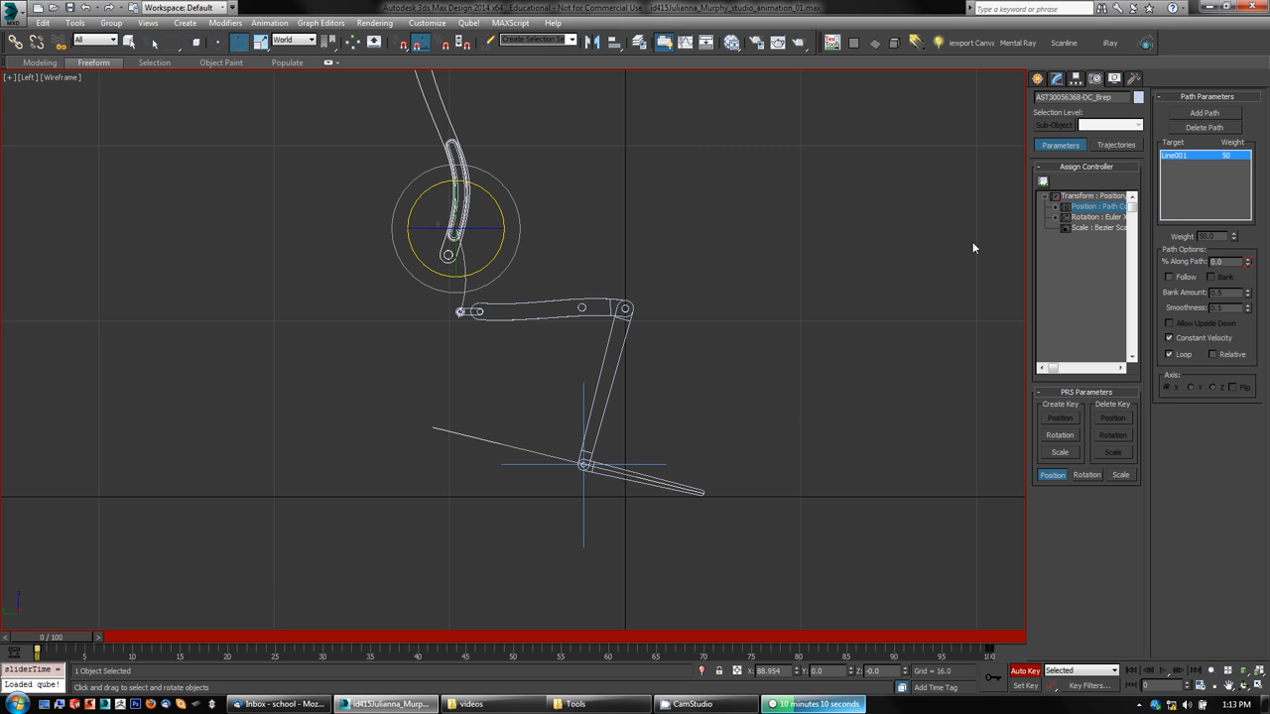
- At frame 0, set the backrest's % Along Path to 100 and disable the path constraint's Loop option
{"action": "key", "text": "w"}
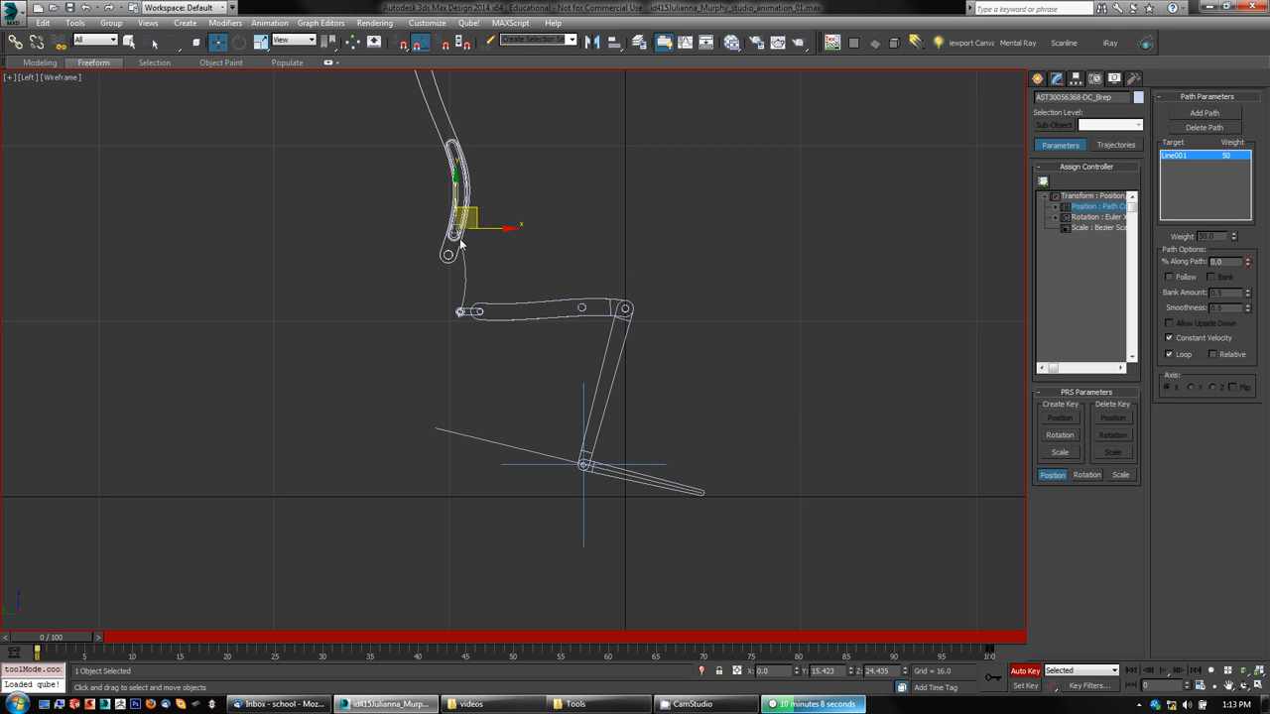
{"action": "left_click_drag", "start_coordinate": [1248, 265], "coordinate": [1230, 196]}
{"action": "right_click", "coordinate": [1245, 237]}
{"action": "left_click", "coordinate": [1182, 358]}
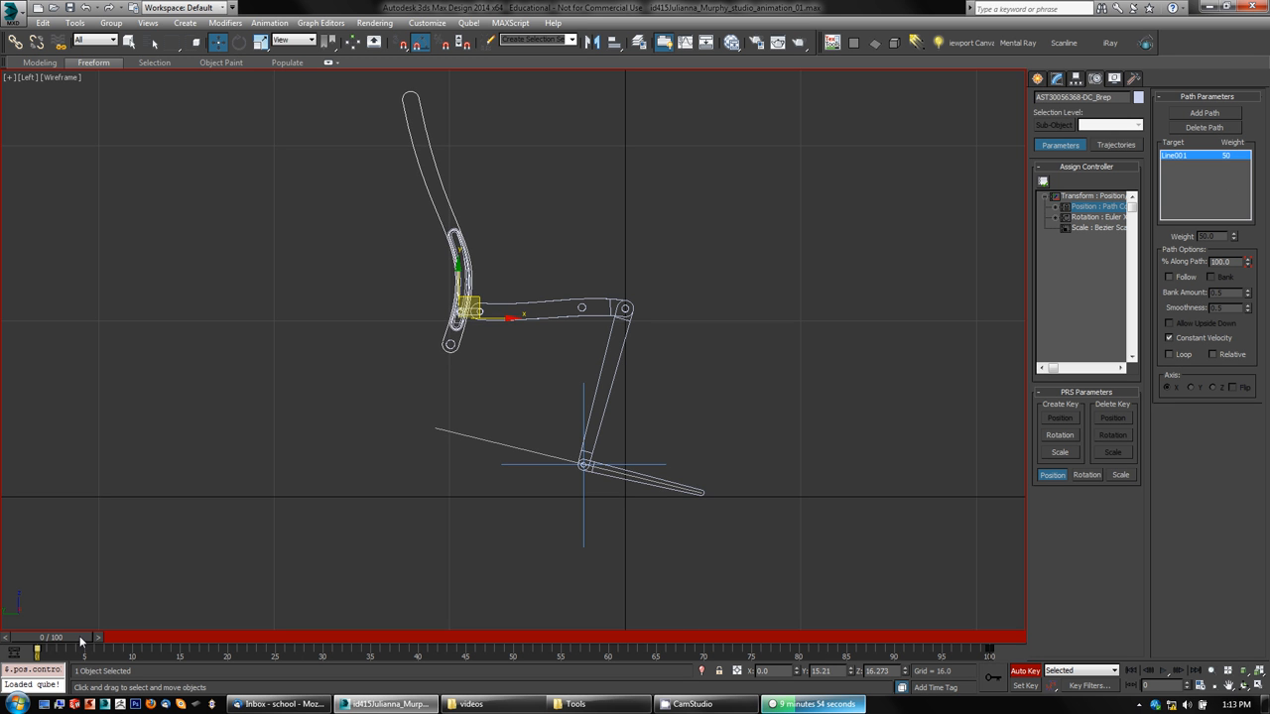
- At frame 50, set the backrest's % Along Path to 29 to bring its slot onto the pin
{"action": "left_click_drag", "start_coordinate": [79, 636], "coordinate": [521, 643]}
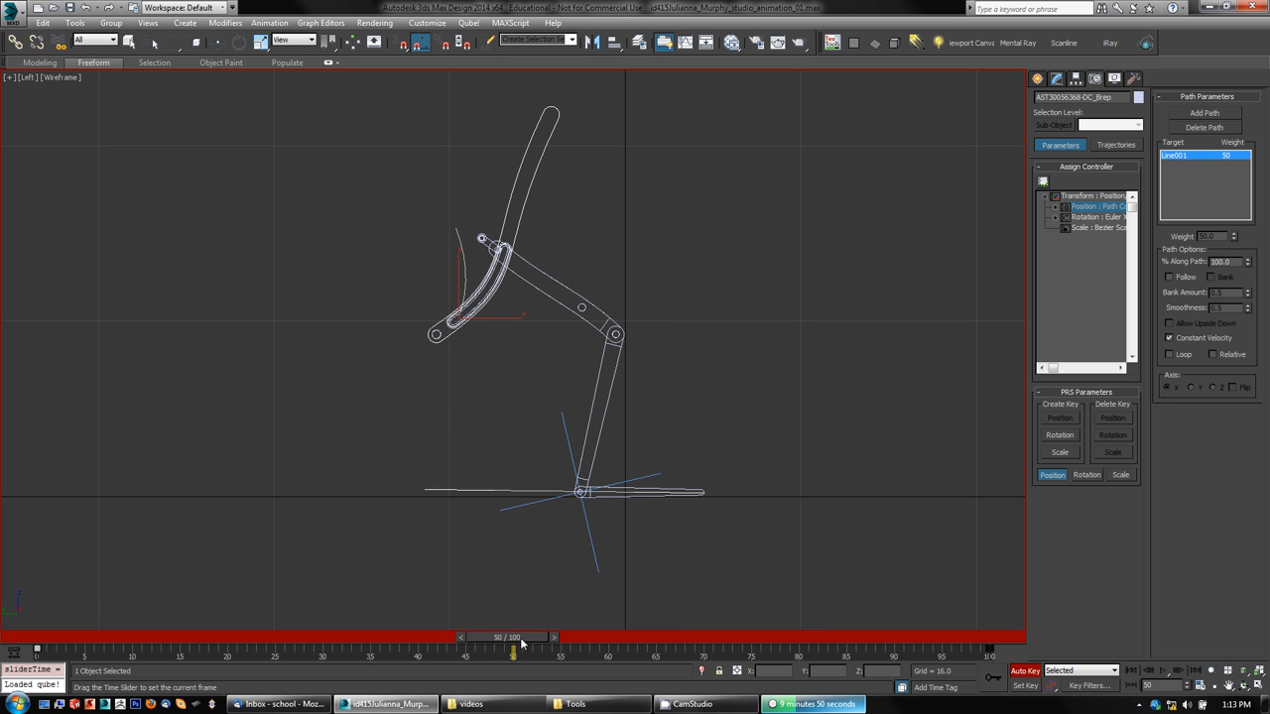
{"action": "key", "text": "w"}
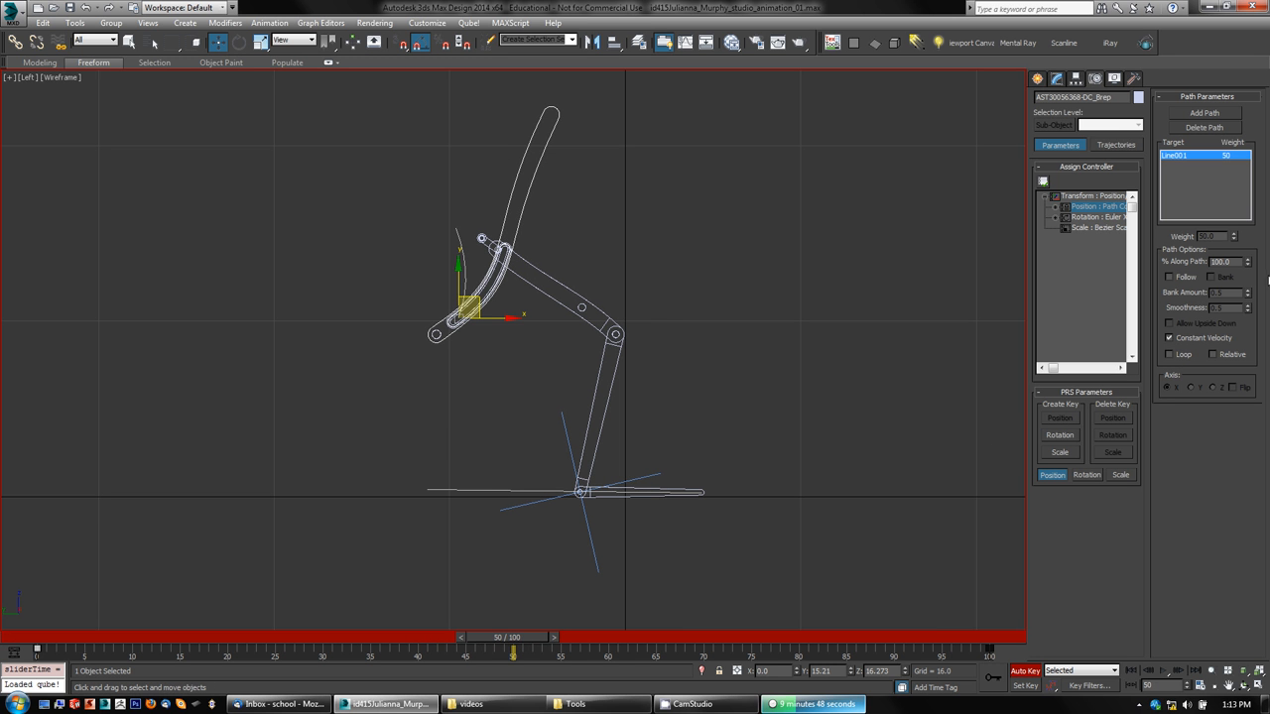
{"action": "left_click_drag", "start_coordinate": [1248, 263], "coordinate": [1265, 307]}
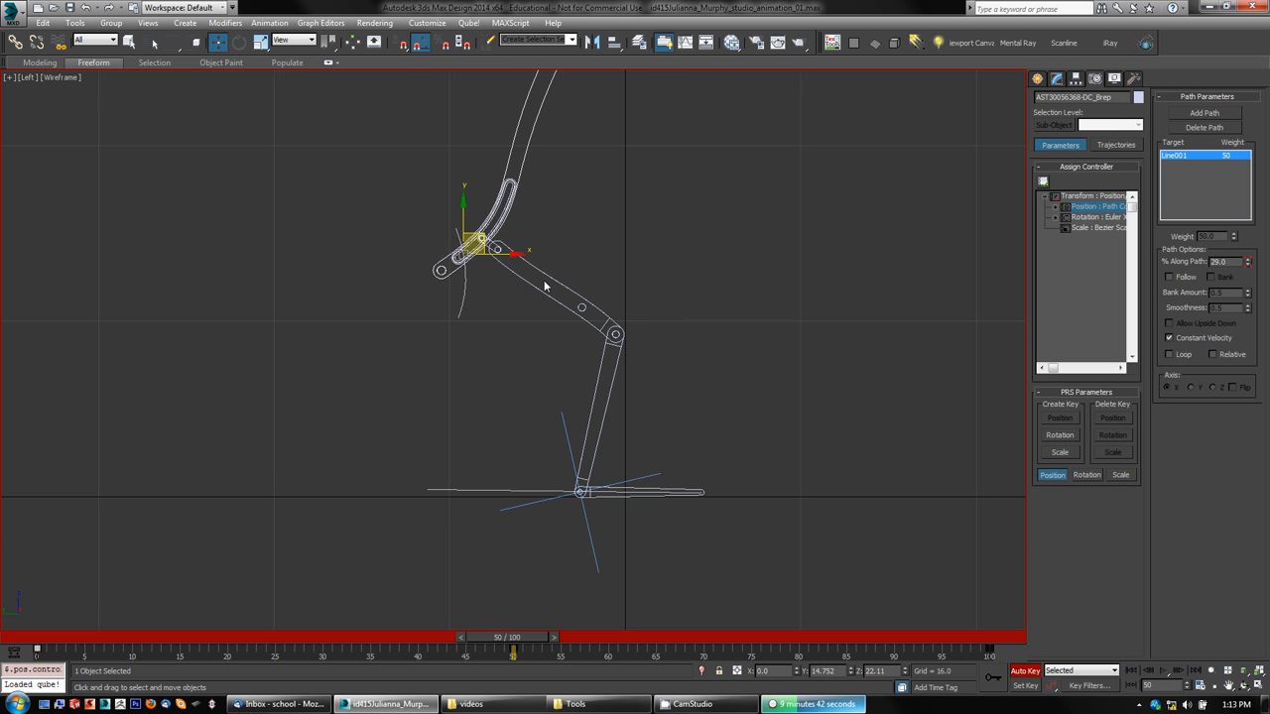
- Fine-tune the backrest's % Along Path at frame 50 to 29.5 so the pin sits centred in the slot
{"action": "scroll", "coordinate": [543, 287], "scroll_direction": "up", "scroll_amount": 5}
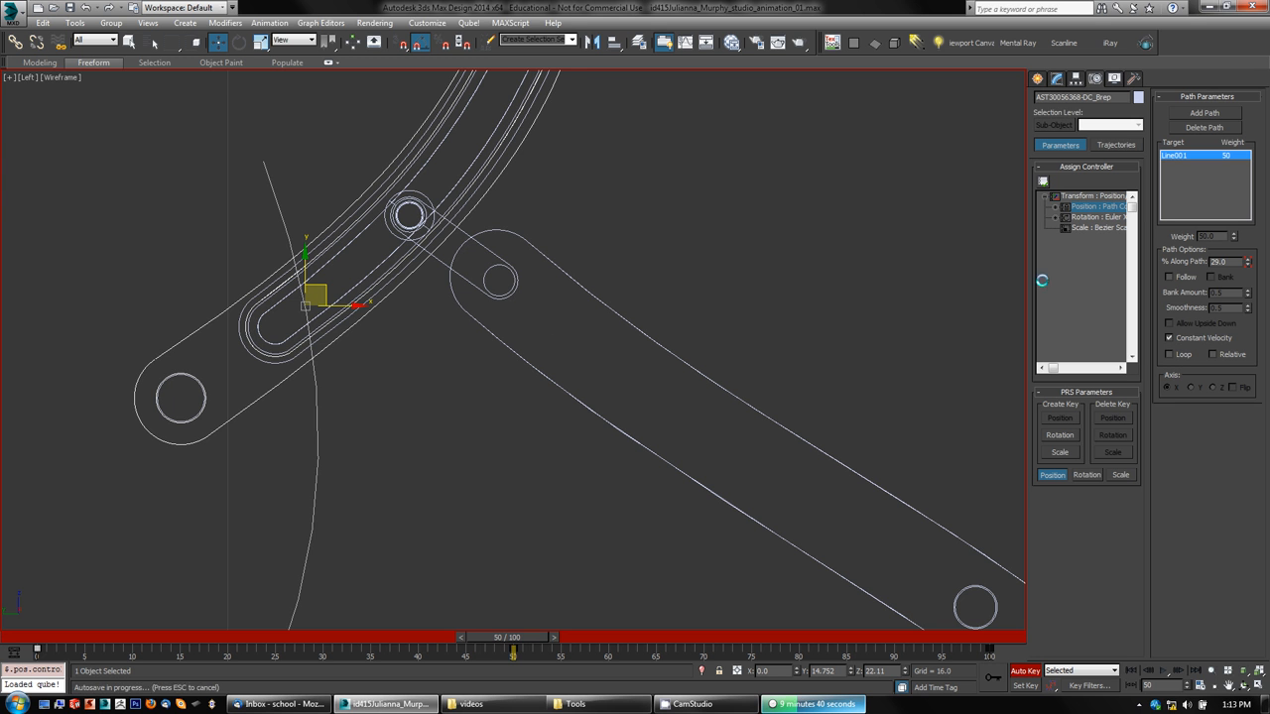
{"action": "left_click", "coordinate": [1247, 266]}
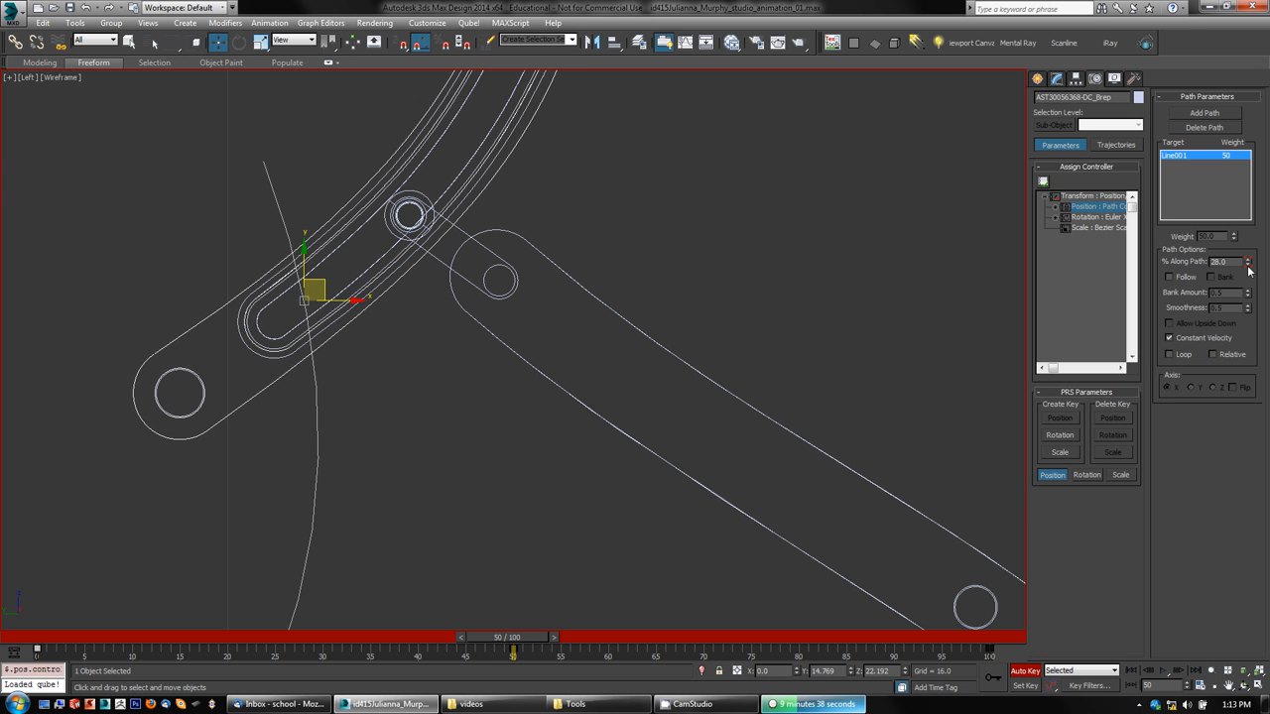
{"action": "left_click", "coordinate": [1248, 258]}
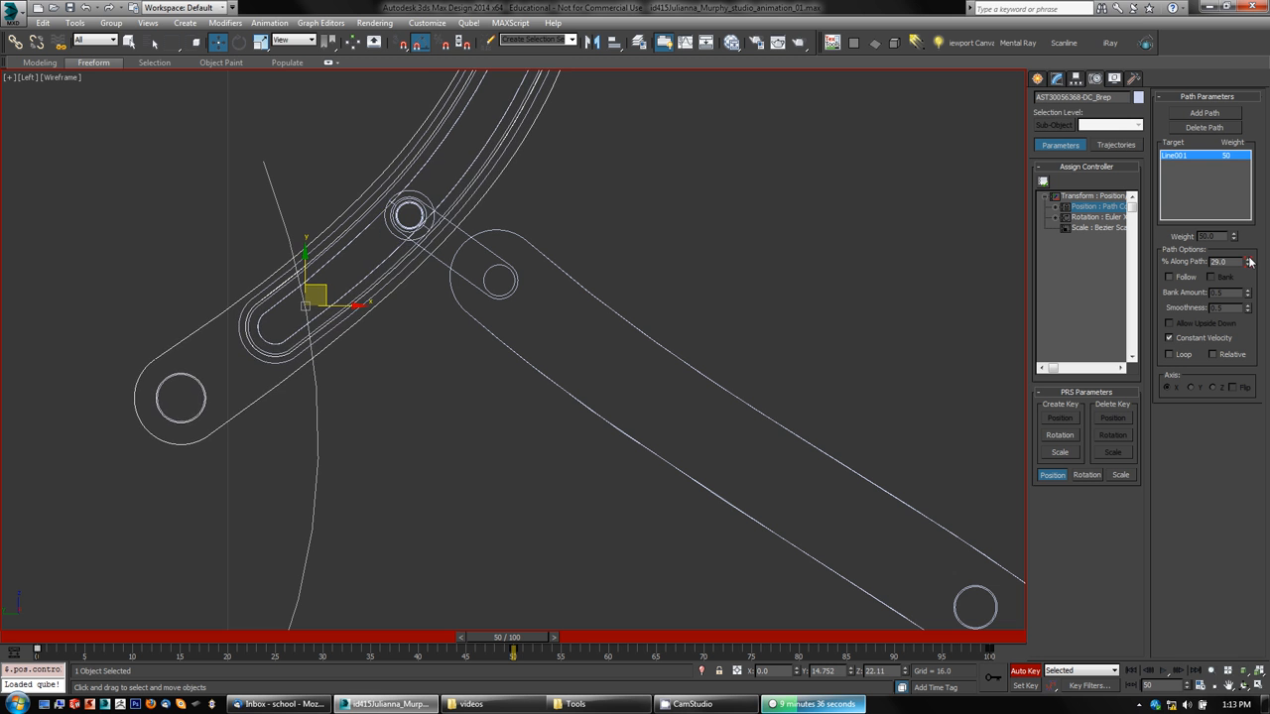
{"action": "left_click", "coordinate": [1248, 259]}
{"action": "left_click", "coordinate": [1248, 259]}
{"action": "left_click", "coordinate": [1248, 259]}
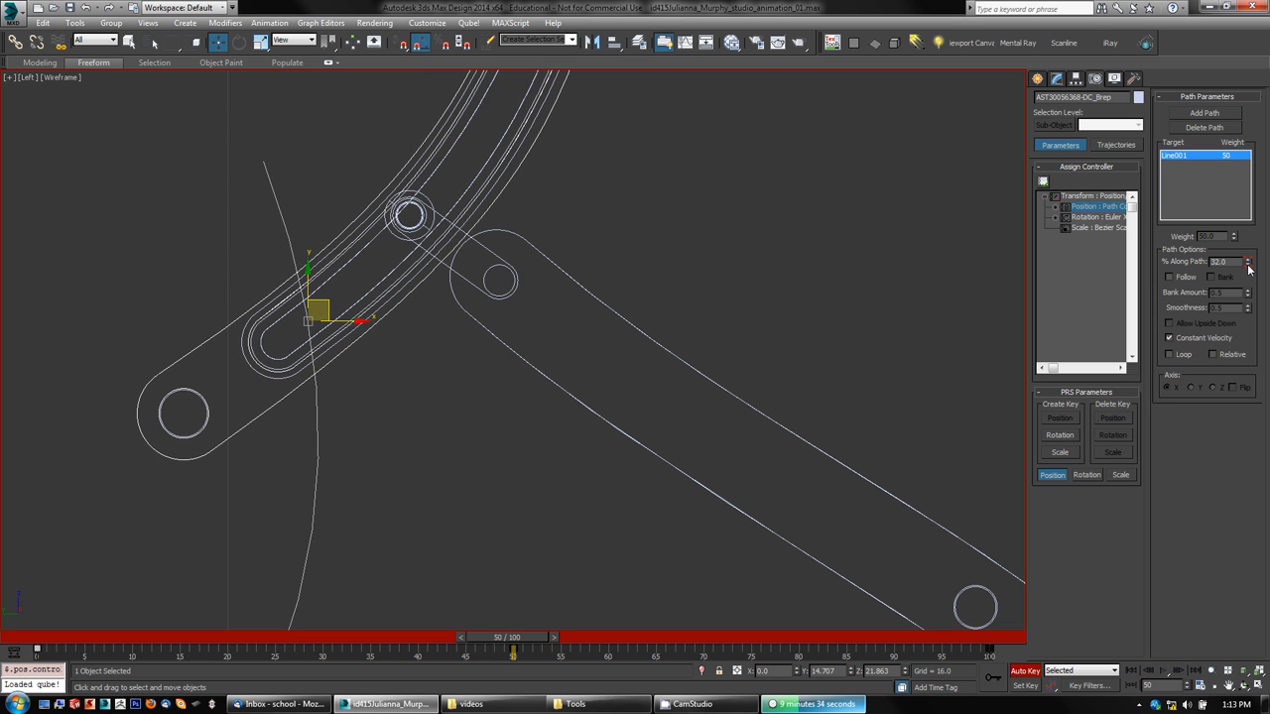
{"action": "left_click", "coordinate": [1248, 266]}
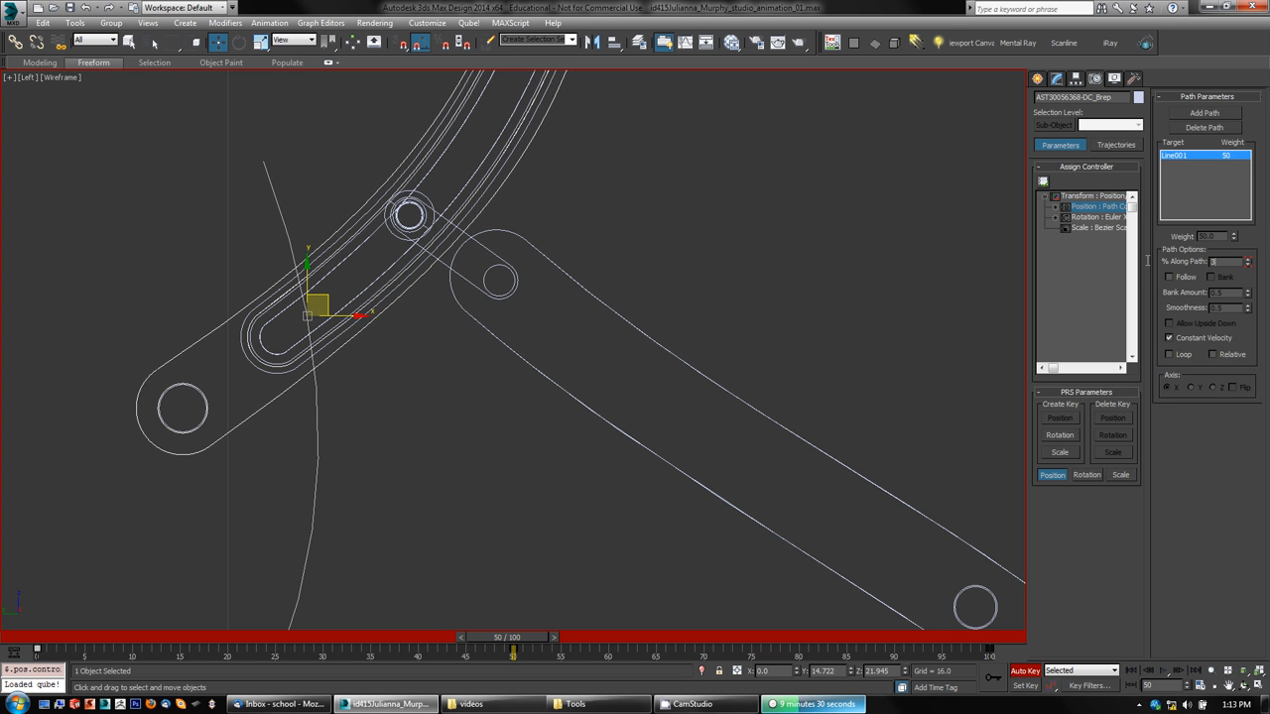
{"action": "key", "text": "Return"}
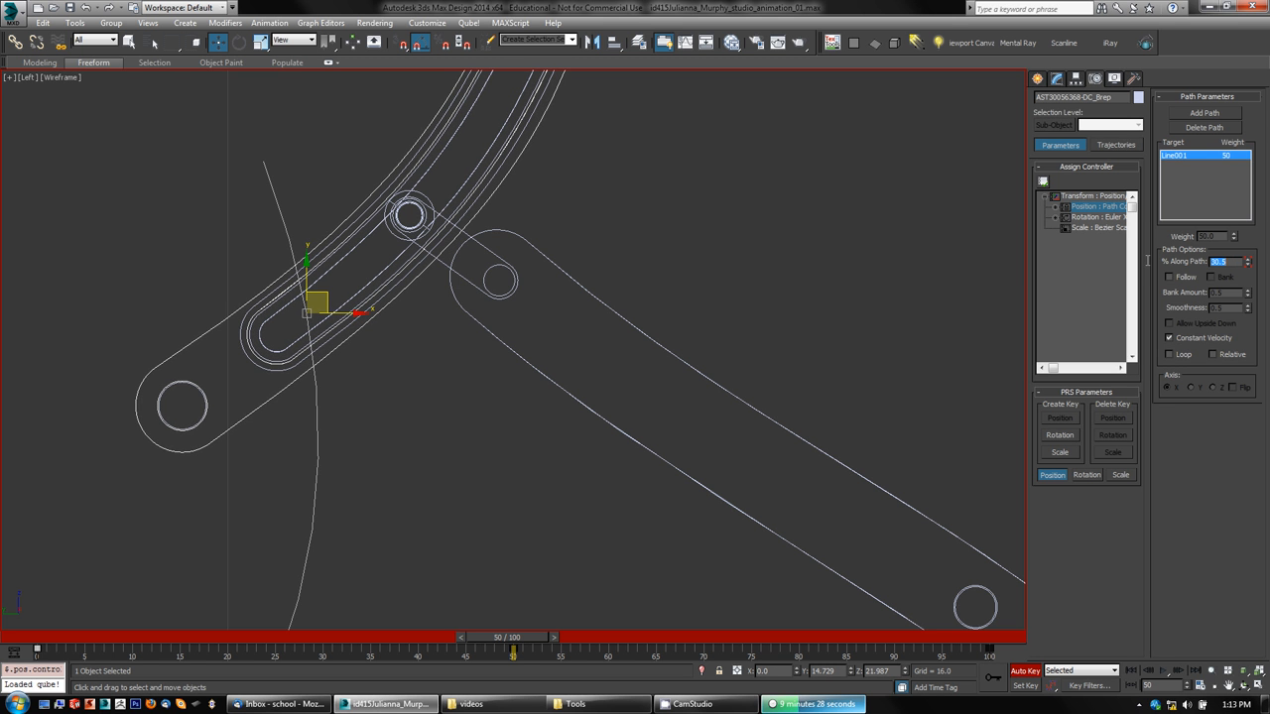
{"action": "left_click", "coordinate": [1247, 266]}
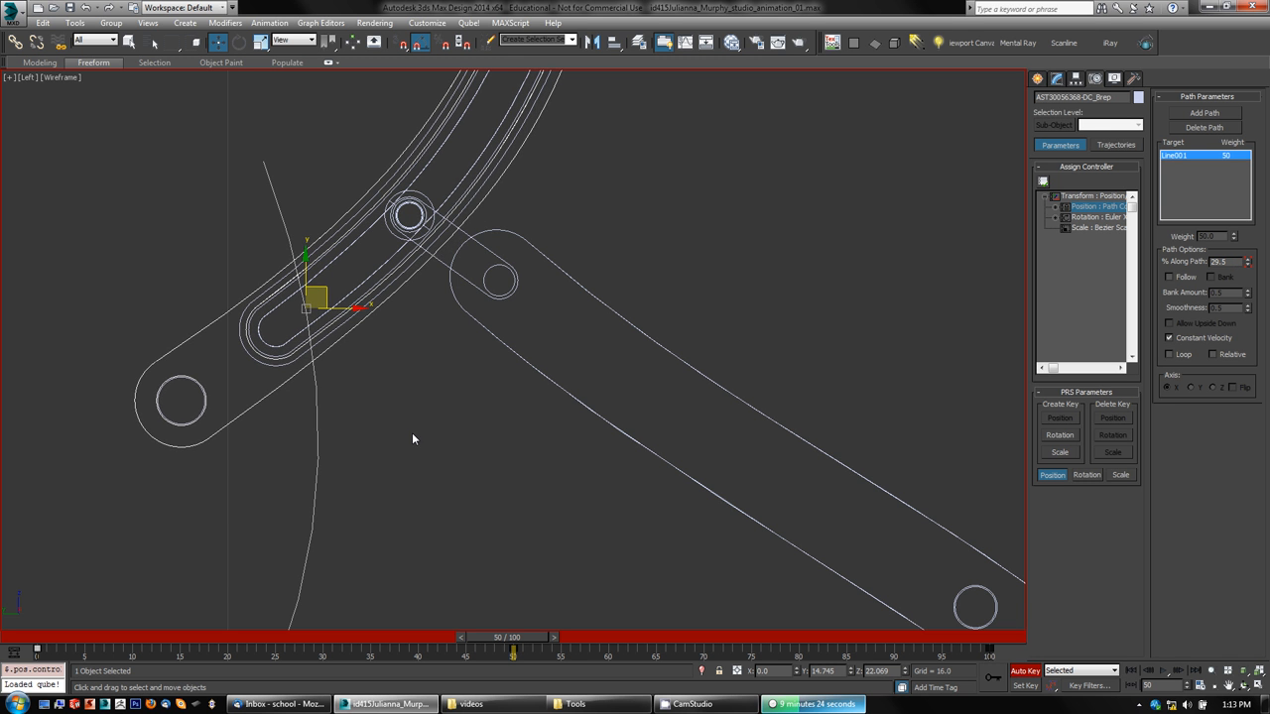
{"action": "scroll", "coordinate": [501, 451], "scroll_direction": "down", "scroll_amount": 5}
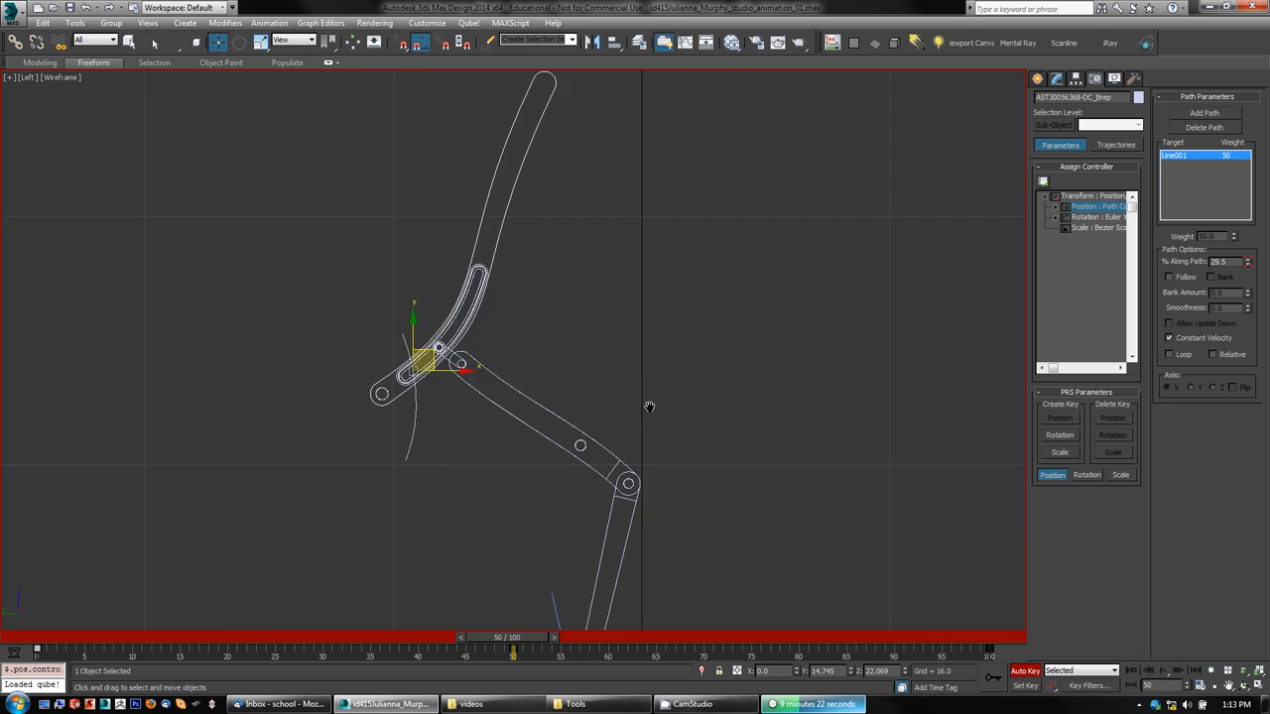
- Scrub the timeline from frame 50 through 57 to 100 to check how the pin follows the backrest's slot
{"action": "left_click_drag", "start_coordinate": [513, 639], "coordinate": [517, 711]}
{"action": "key", "text": "w"}
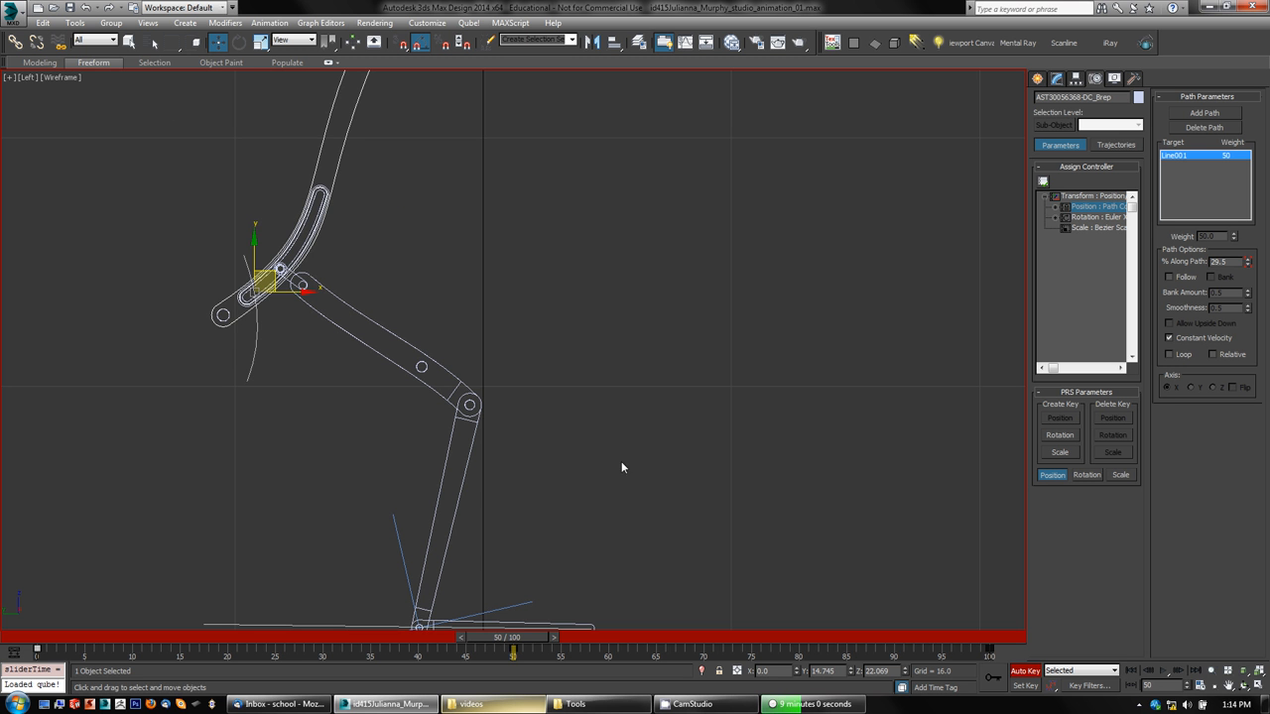
{"action": "left_click_drag", "start_coordinate": [506, 642], "coordinate": [581, 654]}
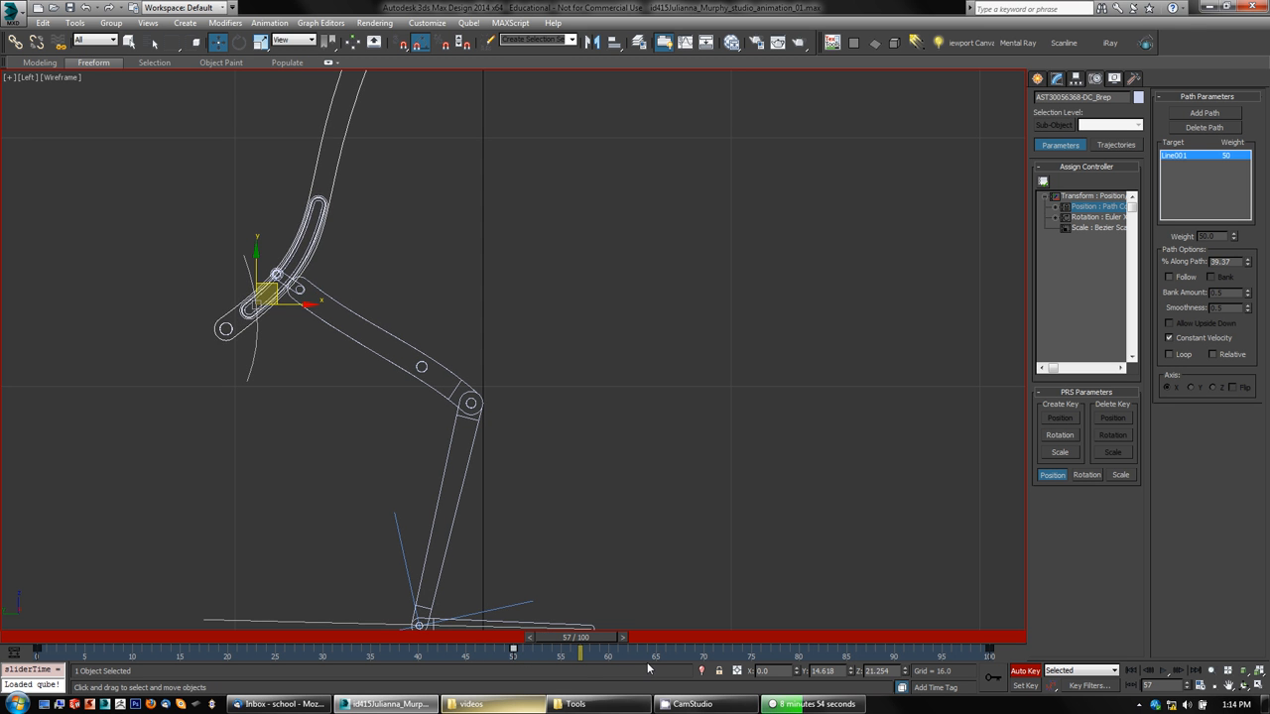
{"action": "left_click_drag", "start_coordinate": [577, 645], "coordinate": [999, 665]}
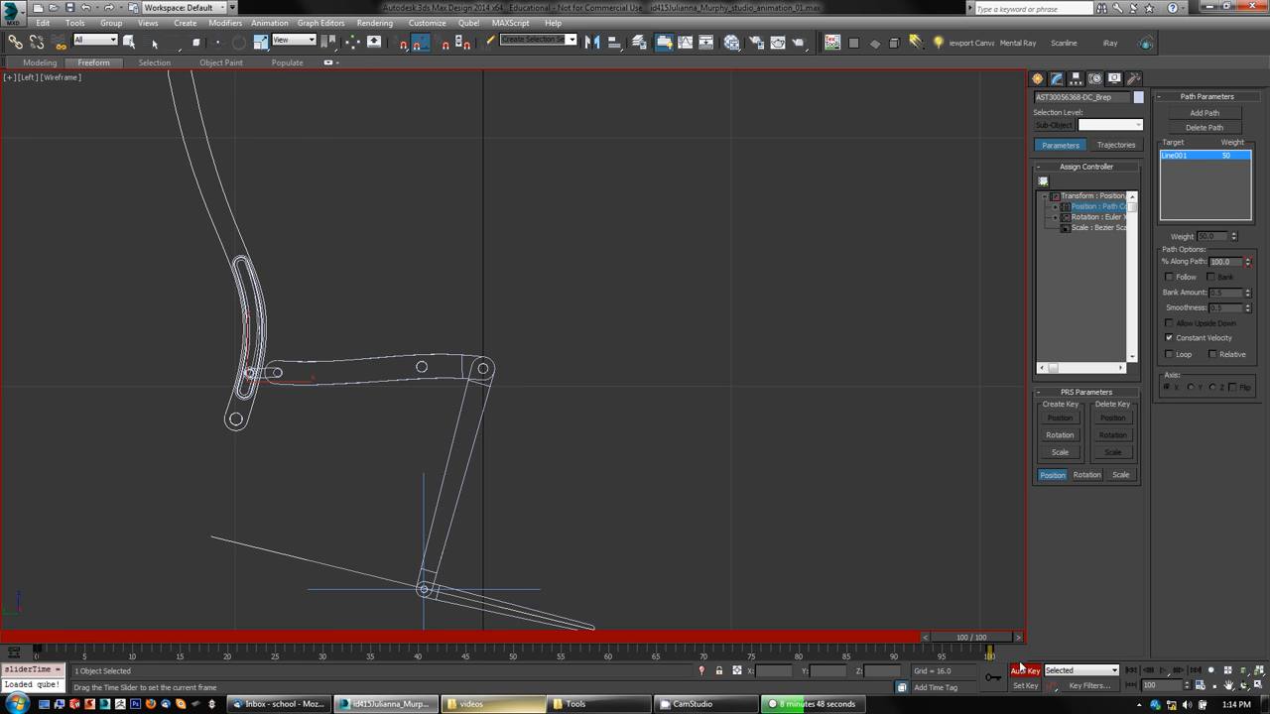
- Return to frame 50 and set the backrest's % Along Path to 30
{"action": "left_click_drag", "start_coordinate": [972, 637], "coordinate": [517, 655]}
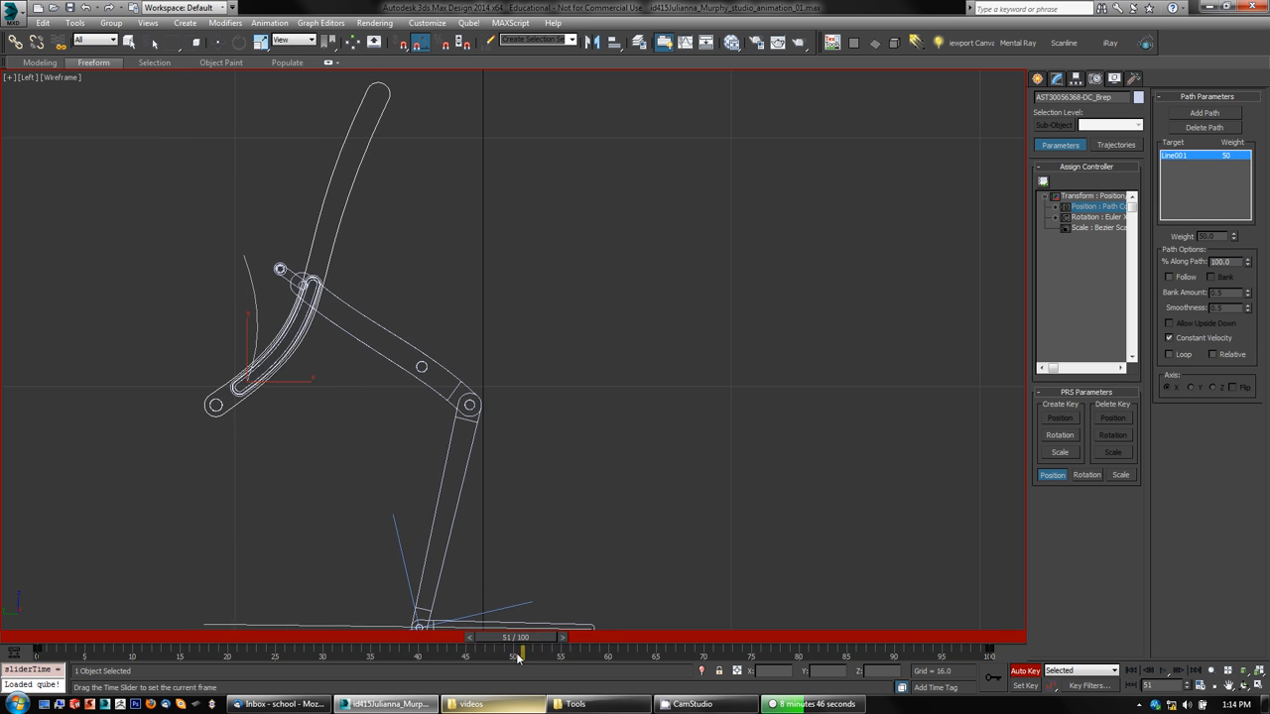
{"action": "key", "text": "w"}
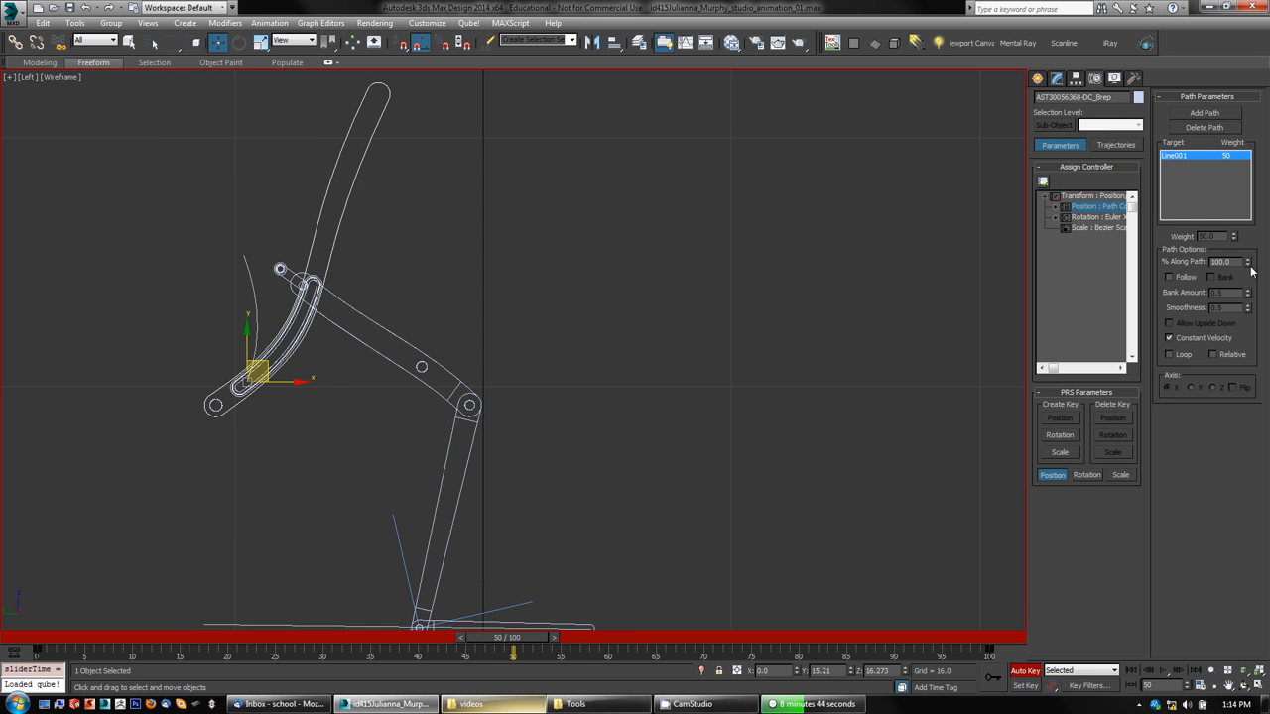
{"action": "left_click_drag", "start_coordinate": [1247, 262], "coordinate": [1244, 308]}
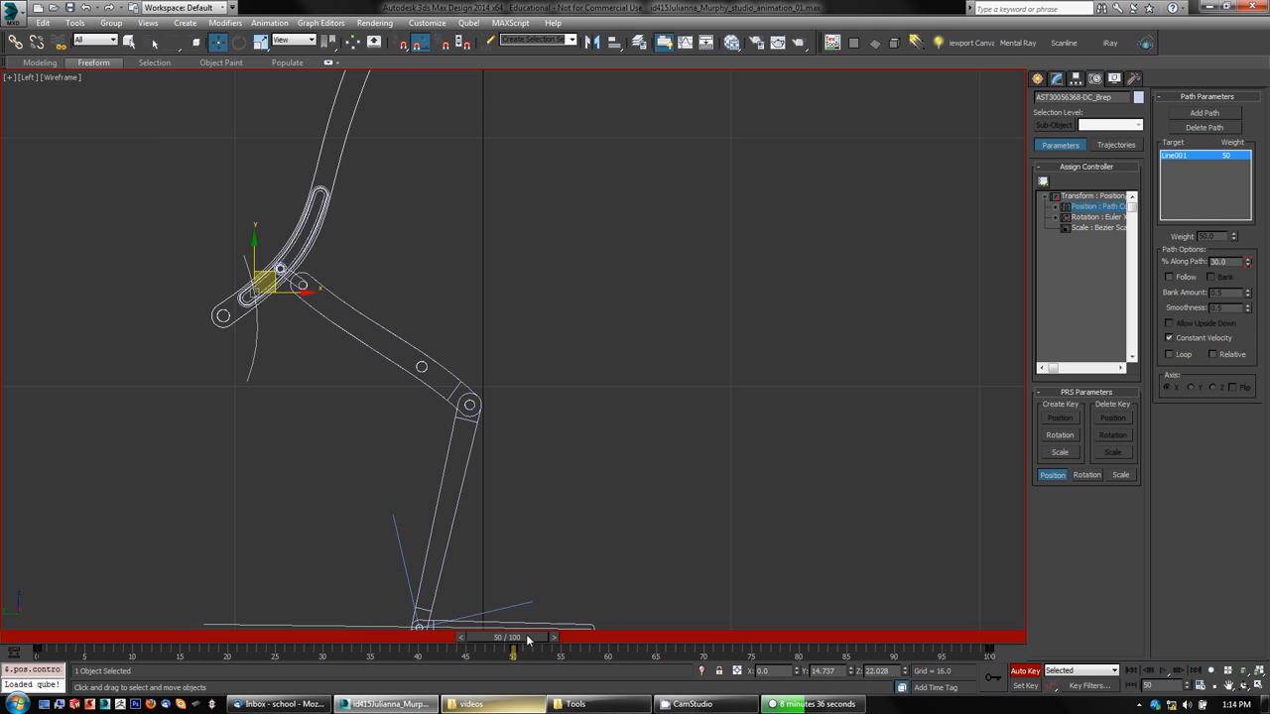
- Go to frame 78 and set the backrest's % Along Path to 52.2 to bring the slot's end onto the pin
{"action": "left_click_drag", "start_coordinate": [526, 639], "coordinate": [782, 656]}
{"action": "key", "text": "w"}
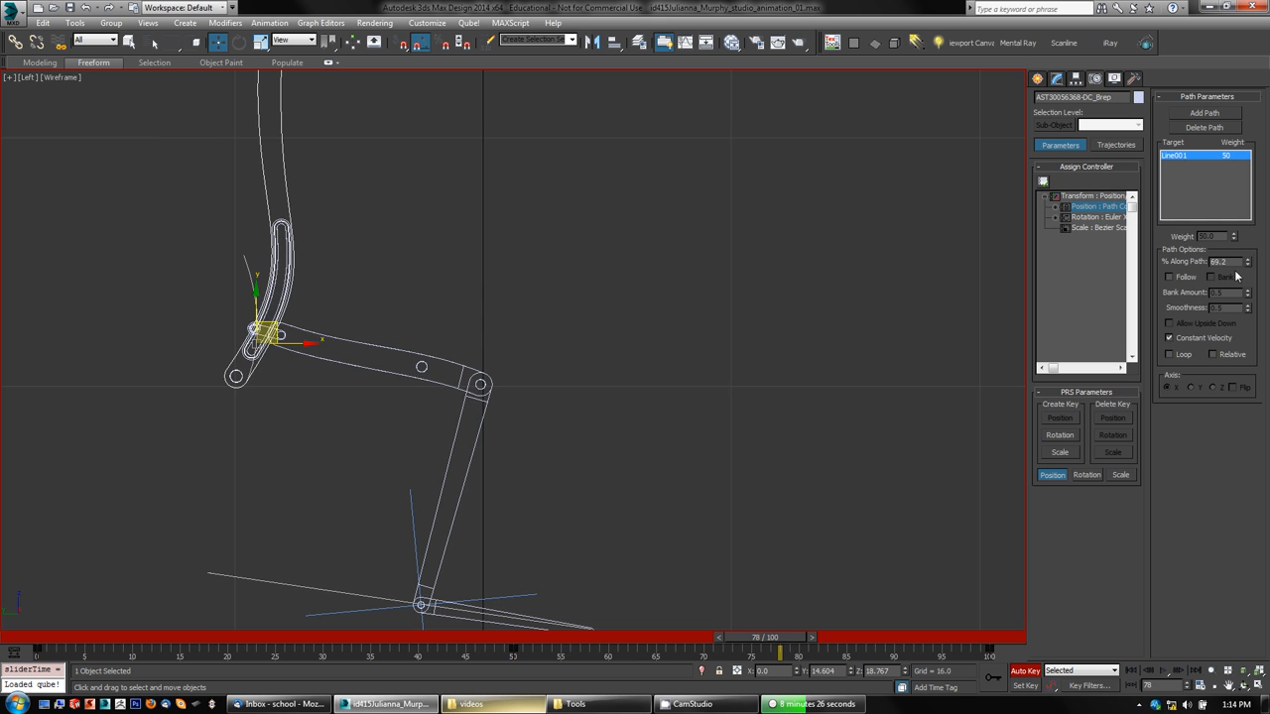
{"action": "left_click_drag", "start_coordinate": [1249, 263], "coordinate": [1259, 270]}
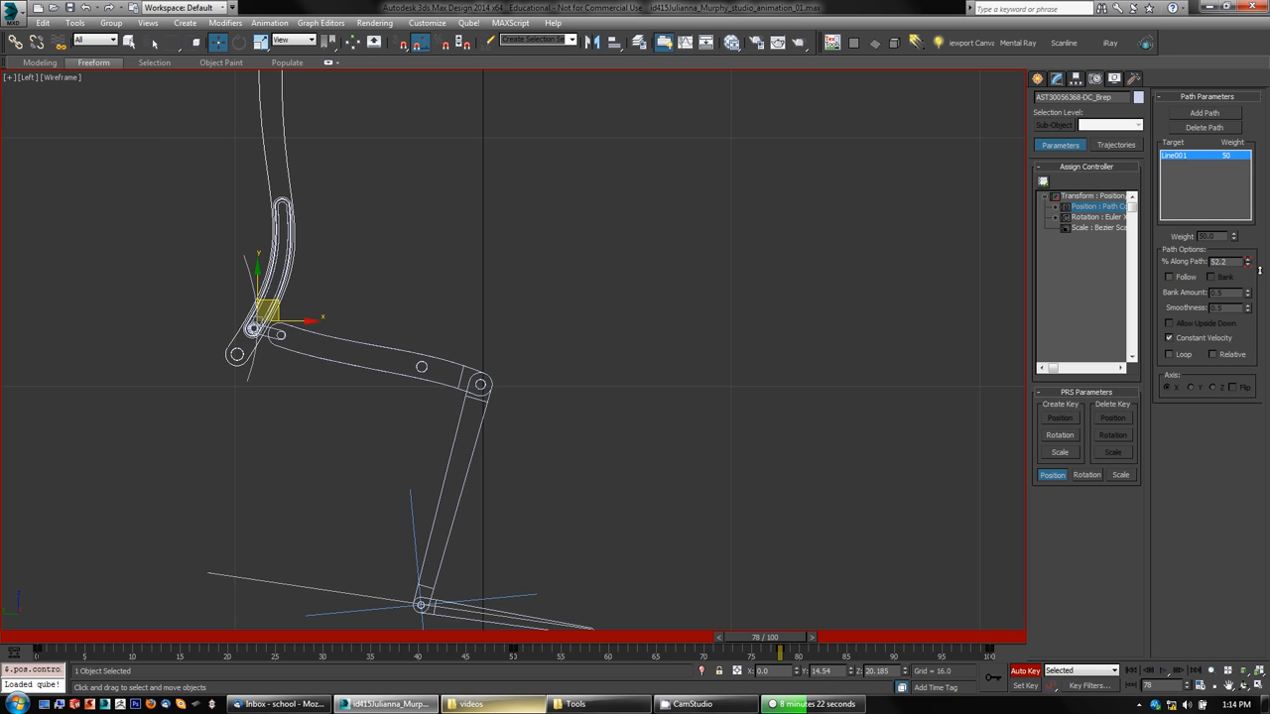
- Fine-tune the backrest's % Along Path at frame 78 to 53.2 so the pin sits at the end of the slot
{"action": "middle_click_drag", "start_coordinate": [279, 362], "coordinate": [366, 371]}
{"action": "scroll", "coordinate": [366, 371], "scroll_direction": "up", "scroll_amount": 8}
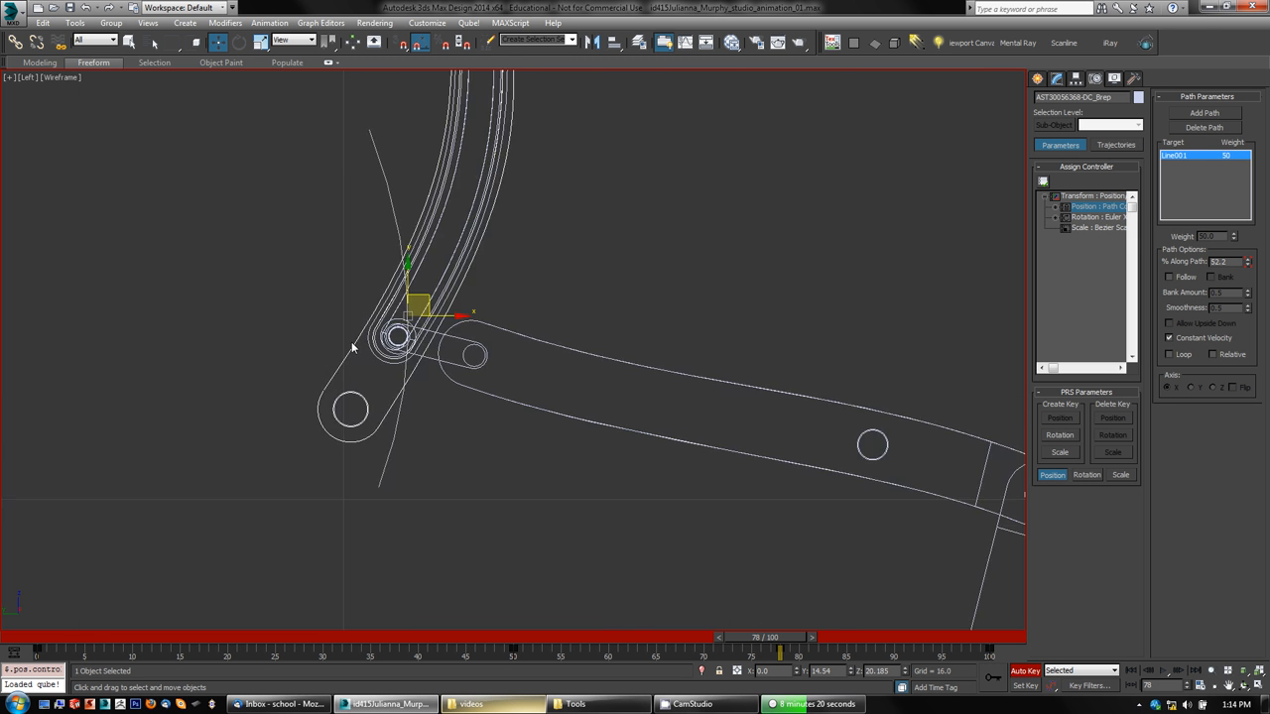
{"action": "middle_click_drag", "start_coordinate": [464, 382], "coordinate": [490, 399]}
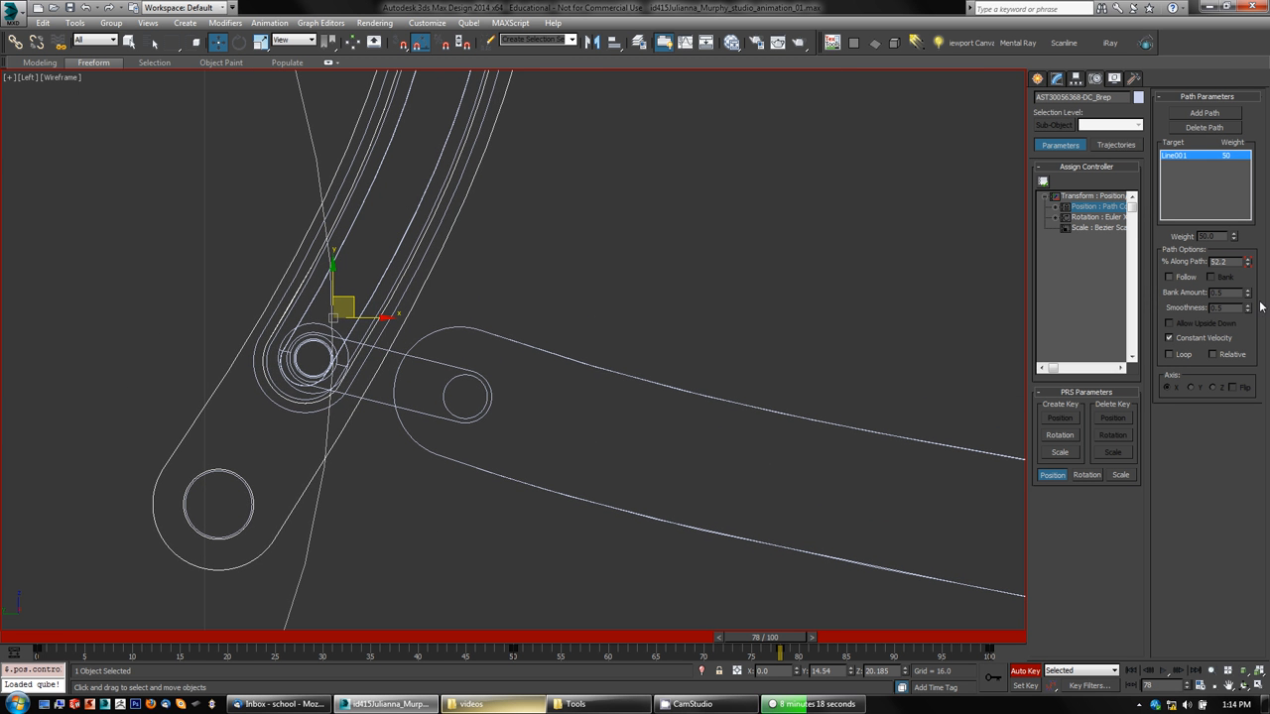
{"action": "left_click", "coordinate": [1249, 266]}
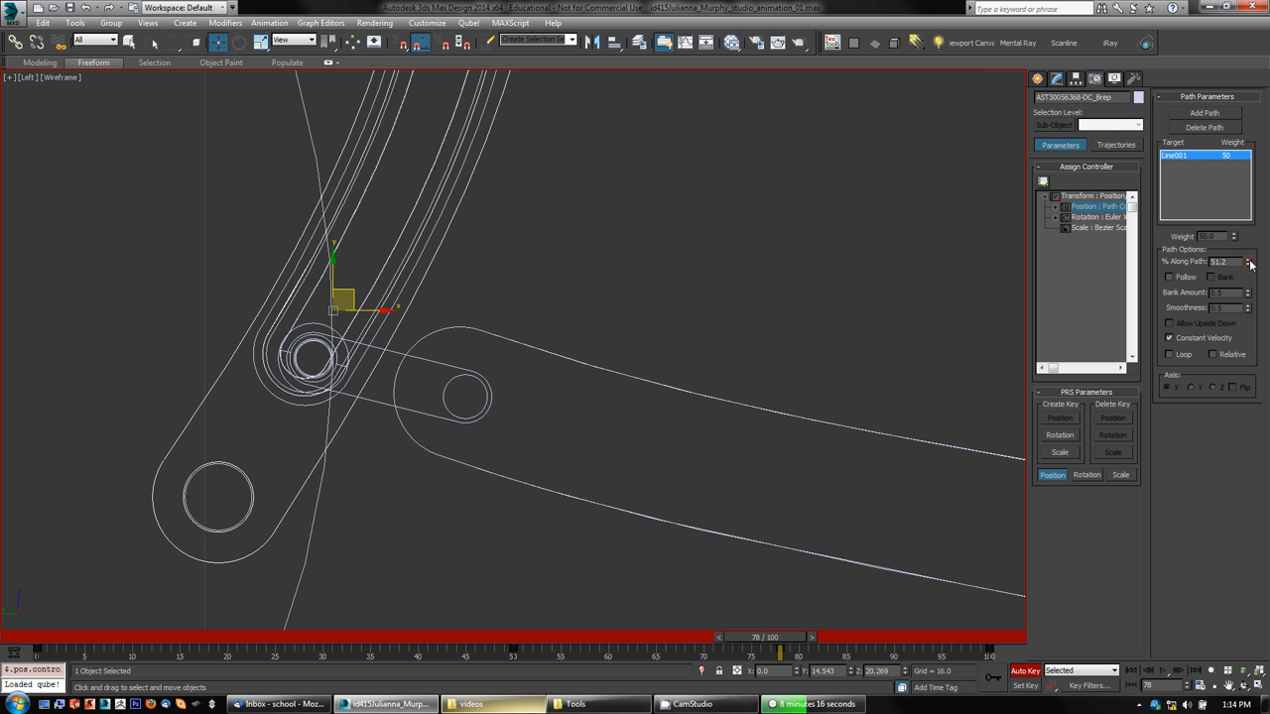
{"action": "left_click", "coordinate": [1250, 261]}
{"action": "left_click", "coordinate": [1249, 261]}
{"action": "left_click", "coordinate": [1249, 261]}
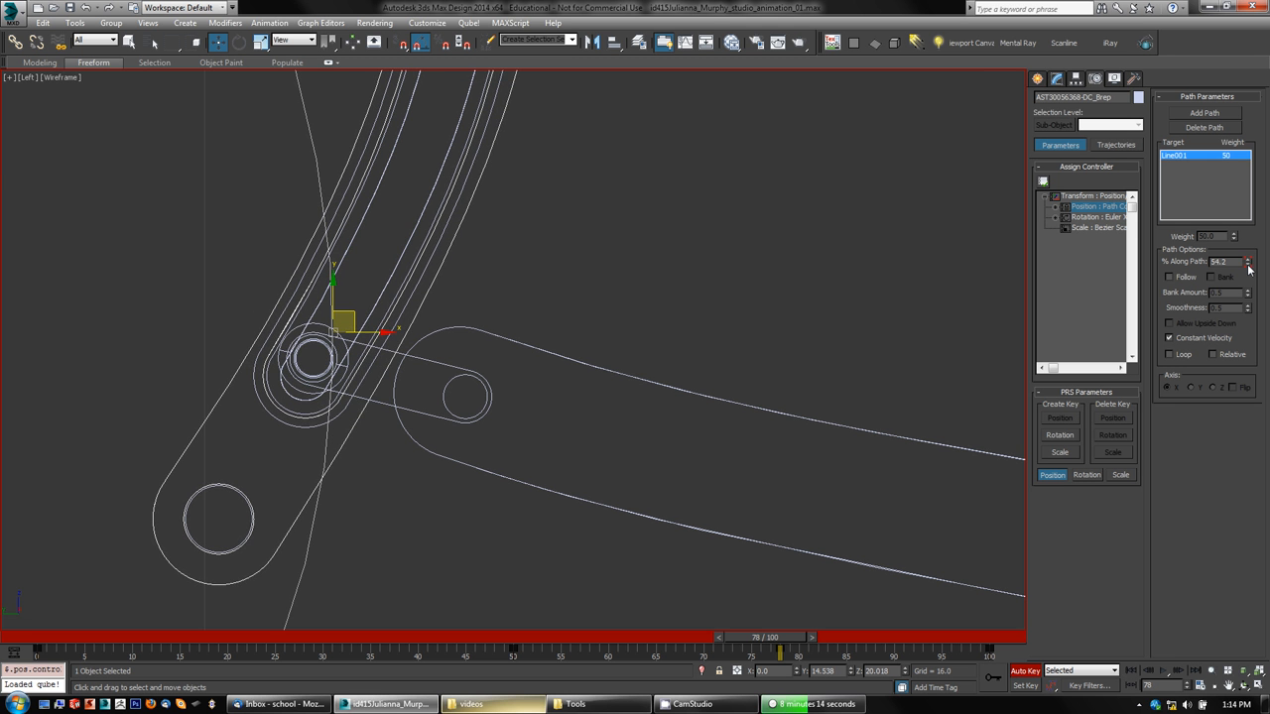
{"action": "left_click", "coordinate": [1249, 266]}
- At frame 28, set the backrest's % Along Path to 45.8 to bring its slot onto the pin
{"action": "middle_click_drag", "start_coordinate": [642, 458], "coordinate": [569, 390]}
{"action": "scroll", "coordinate": [842, 549], "scroll_direction": "down", "scroll_amount": 3}
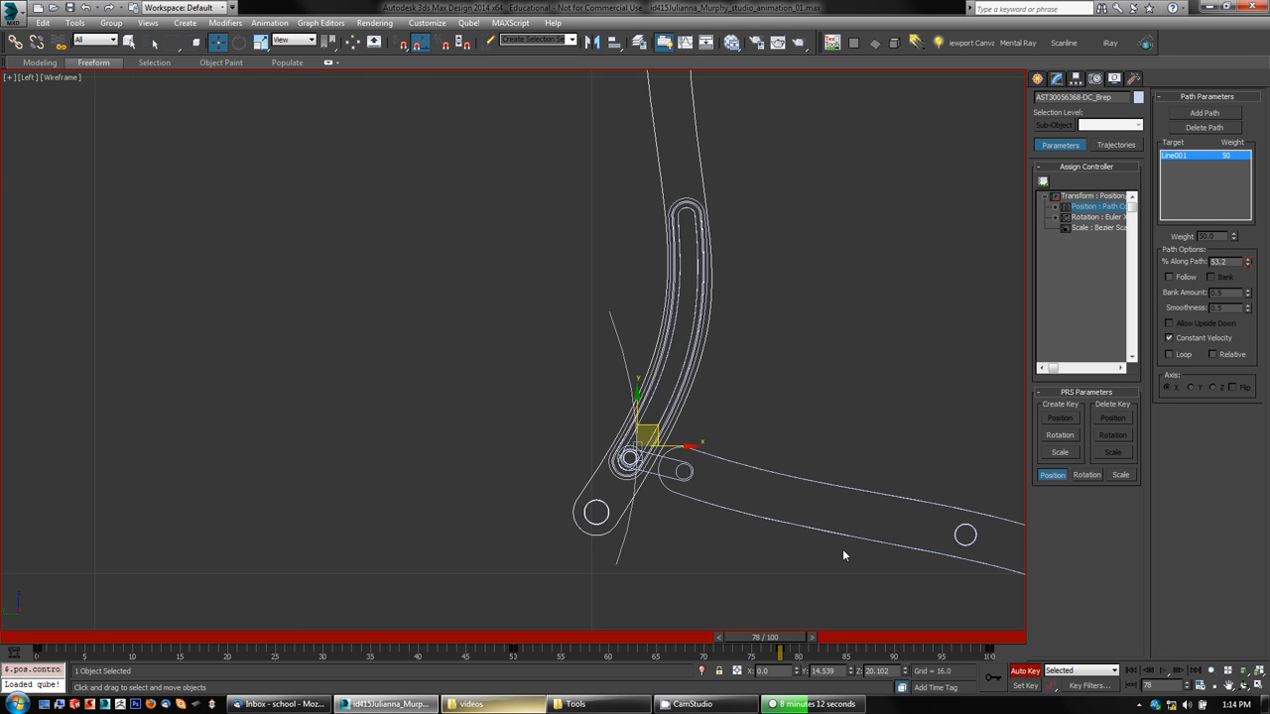
{"action": "scroll", "coordinate": [879, 490], "scroll_direction": "down", "scroll_amount": 3}
{"action": "scroll", "coordinate": [663, 490], "scroll_direction": "down", "scroll_amount": 3}
{"action": "left_click_drag", "start_coordinate": [779, 638], "coordinate": [305, 650]}
{"action": "key", "text": "w"}
{"action": "scroll", "coordinate": [493, 443], "scroll_direction": "up", "scroll_amount": 6}
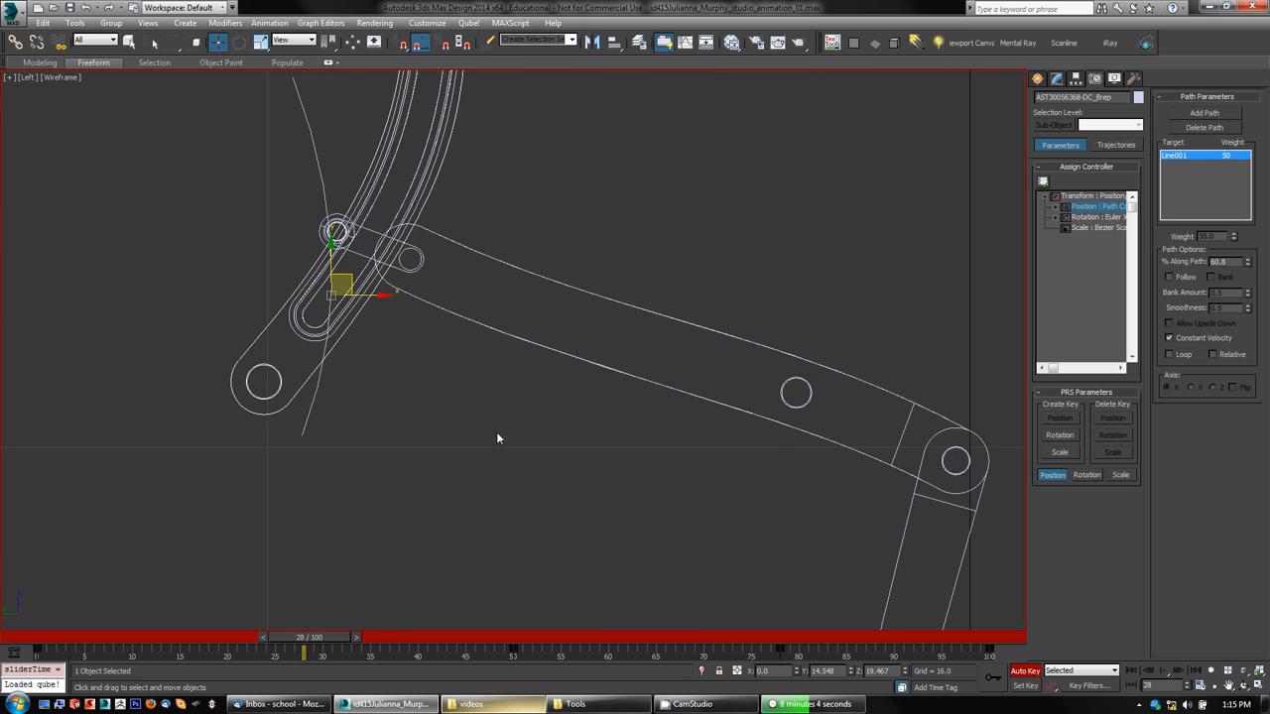
{"action": "middle_click_drag", "start_coordinate": [463, 383], "coordinate": [463, 460]}
{"action": "left_click_drag", "start_coordinate": [1248, 259], "coordinate": [1247, 267]}
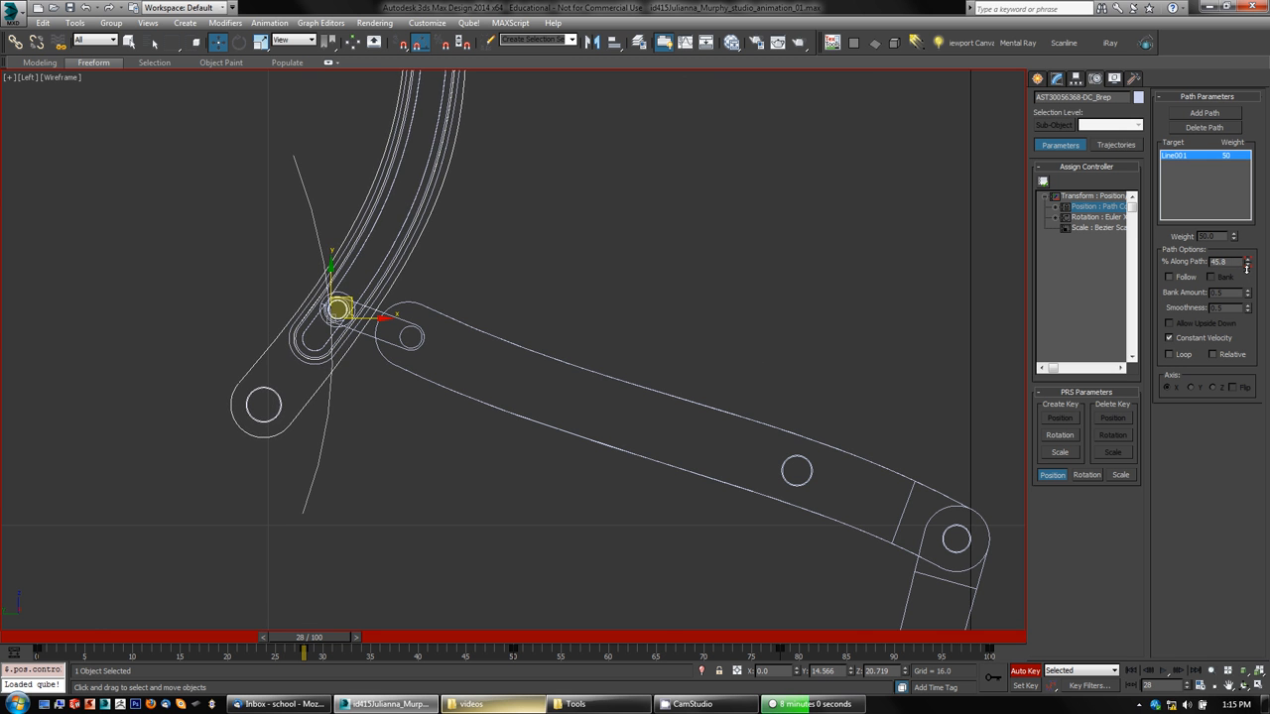
{"action": "scroll", "coordinate": [635, 496], "scroll_direction": "down", "scroll_amount": 7}
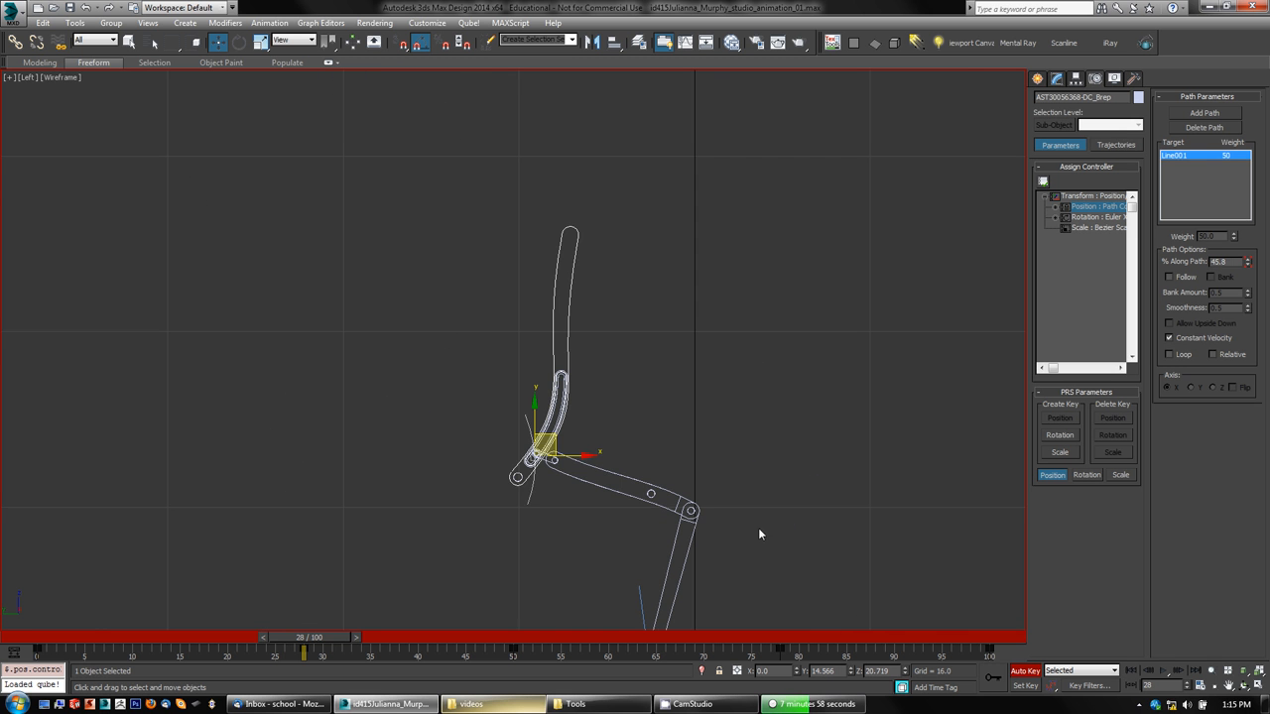
- Turn off Auto Key and play the animation from frame 0 in a maximized perspective view to review the chair's motion
{"action": "left_click_drag", "start_coordinate": [261, 633], "coordinate": [3, 706]}
{"action": "key", "text": "w"}
{"action": "middle_click_drag", "start_coordinate": [641, 429], "coordinate": [493, 329]}
{"action": "middle_click_drag", "start_coordinate": [795, 443], "coordinate": [566, 499]}
{"action": "key", "text": "alt+w"}
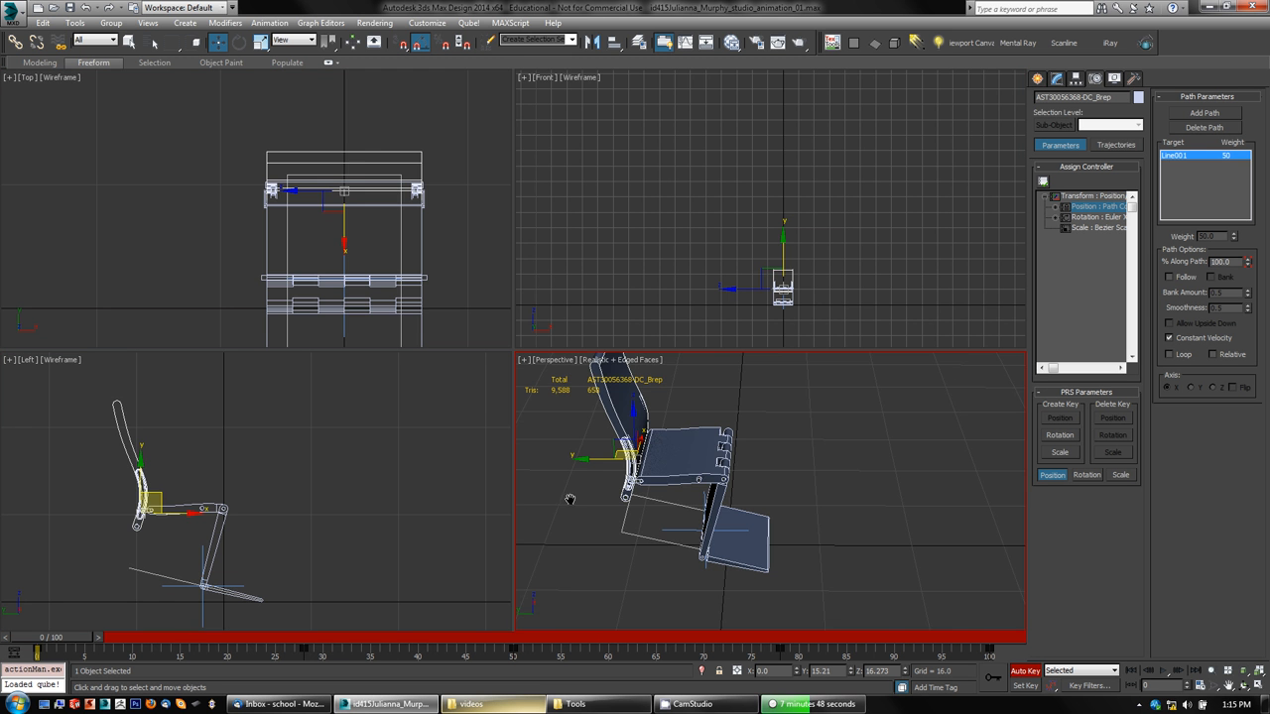
{"action": "middle_click_drag", "start_coordinate": [814, 561], "coordinate": [793, 542], "text": "alt"}
{"action": "middle_click_drag", "start_coordinate": [906, 566], "coordinate": [972, 587]}
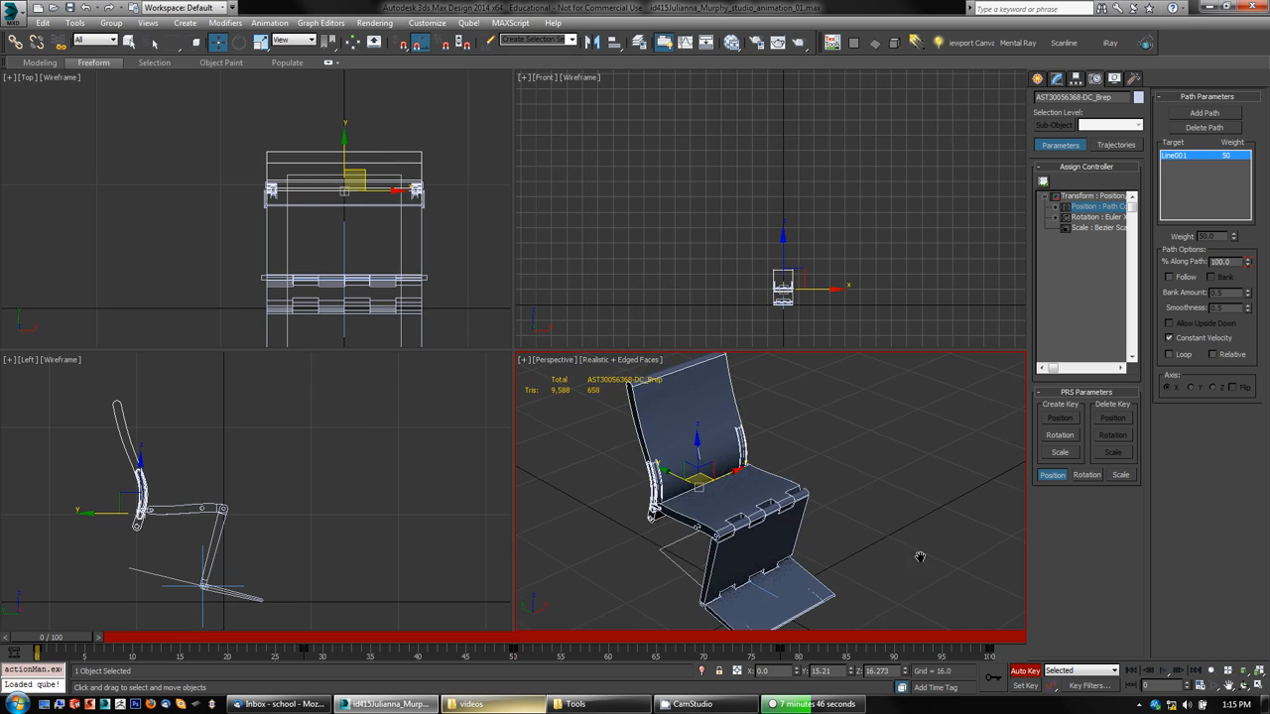
{"action": "key", "text": "alt+w"}
{"action": "middle_click_drag", "start_coordinate": [800, 466], "coordinate": [890, 482]}
{"action": "scroll", "coordinate": [822, 445], "scroll_direction": "down", "scroll_amount": 3}
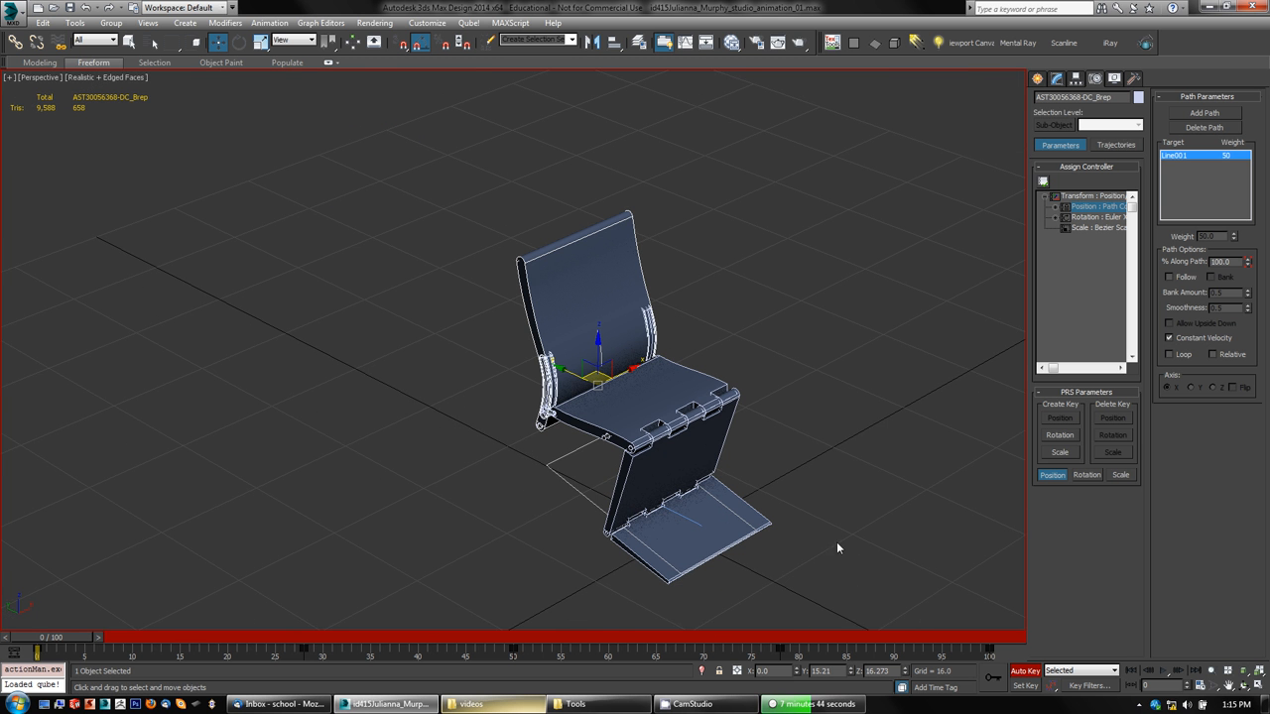
{"action": "left_click", "coordinate": [1028, 674]}
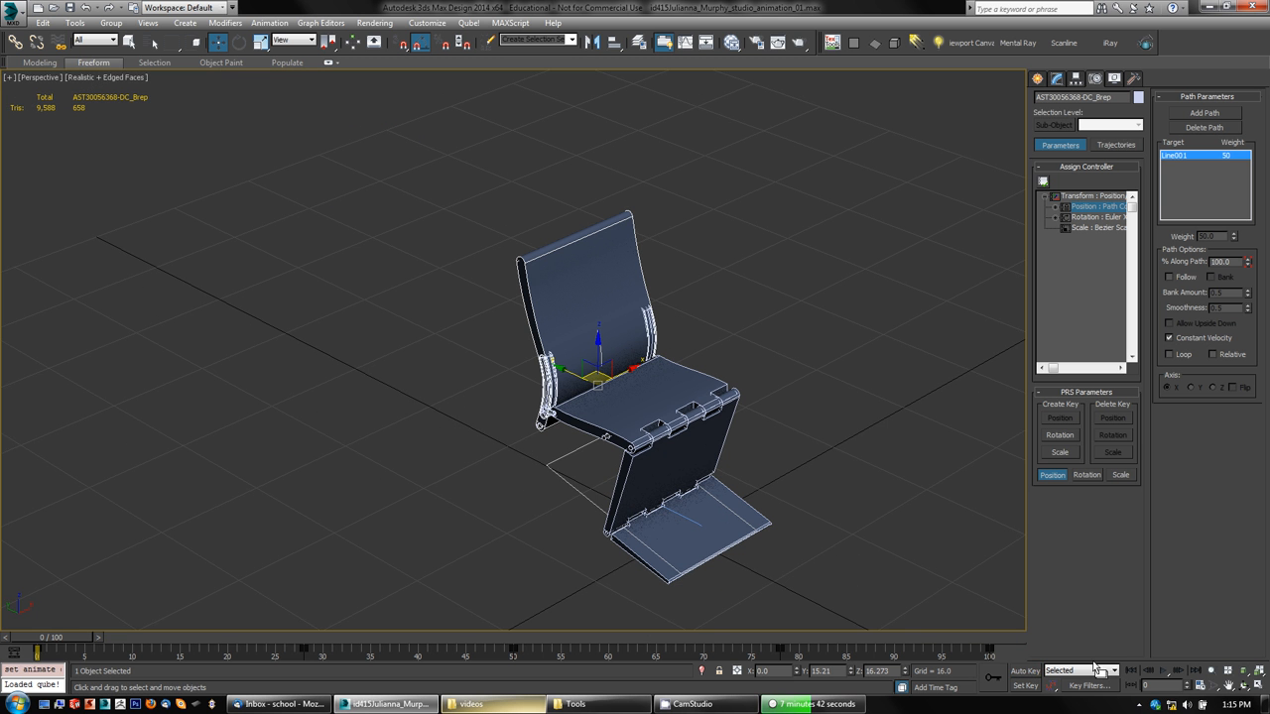
{"action": "left_click", "coordinate": [1170, 671]}
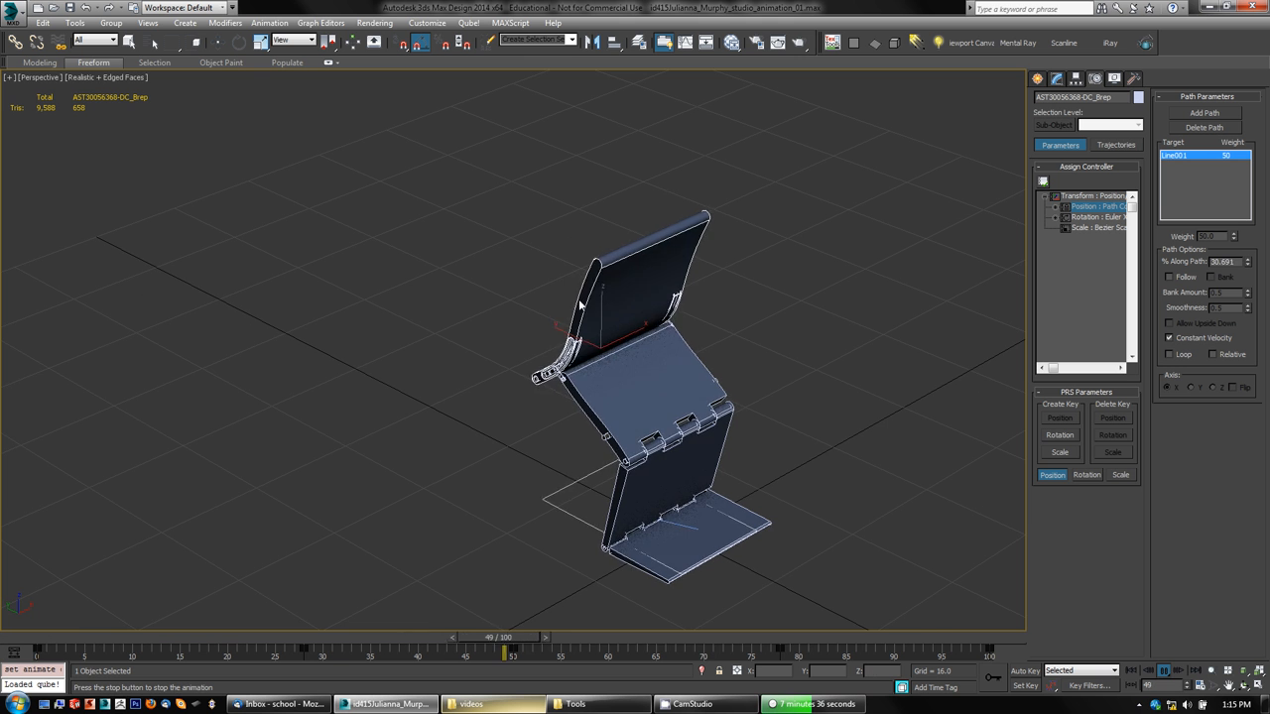
{"action": "left_click", "coordinate": [1164, 671]}
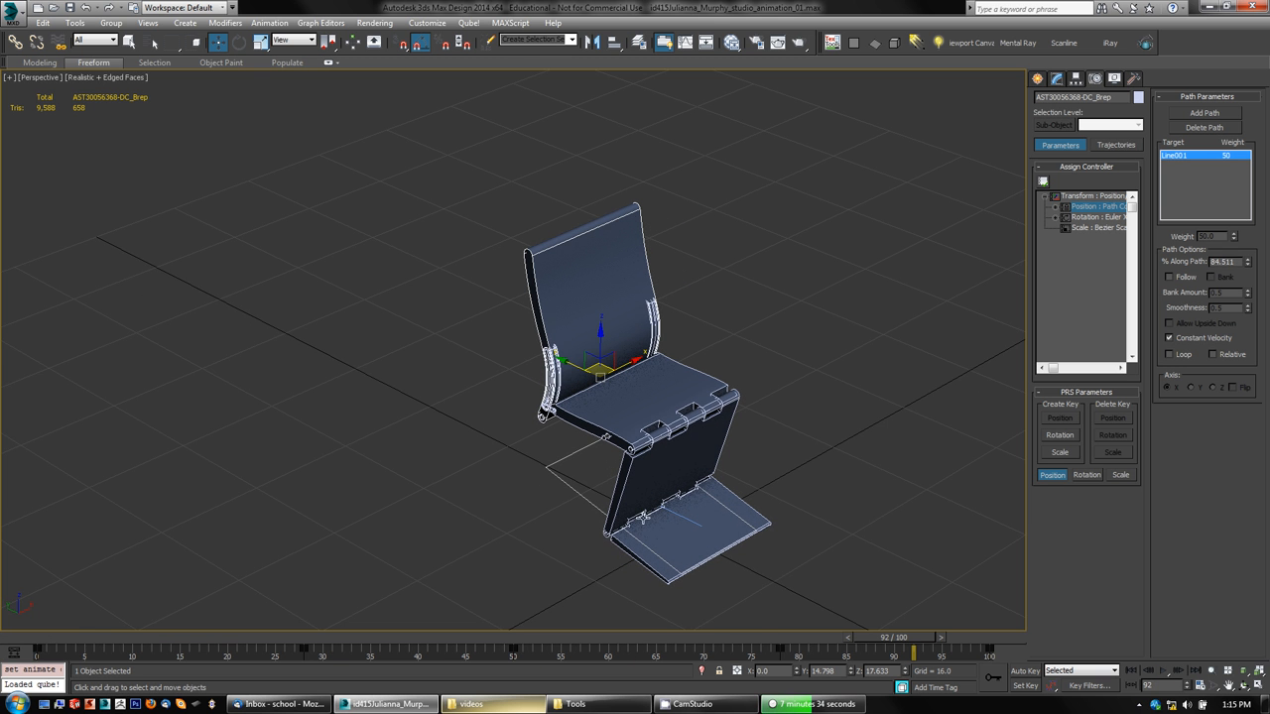
- At frame 50 in the Left view with Auto Key on, rotate the backrest about 23 degrees counterclockwise and set % Along Path to 61
{"action": "left_click_drag", "start_coordinate": [918, 655], "coordinate": [508, 636]}
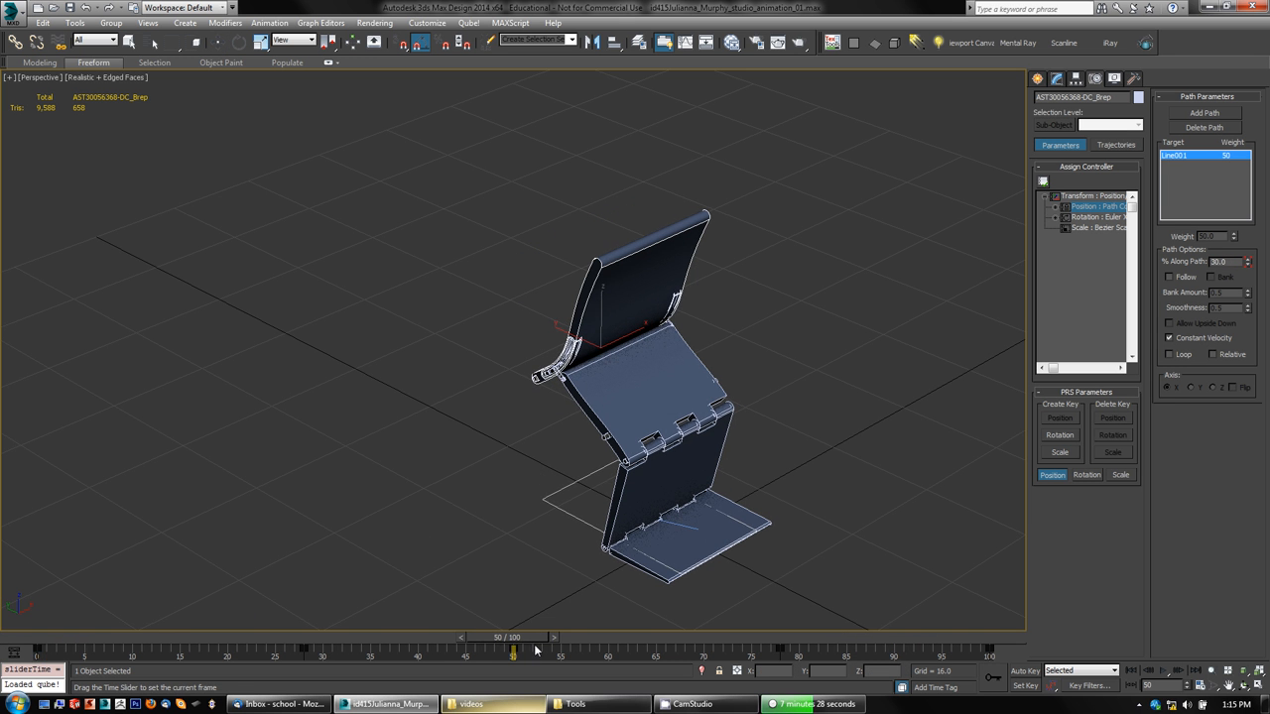
{"action": "key", "text": "e"}
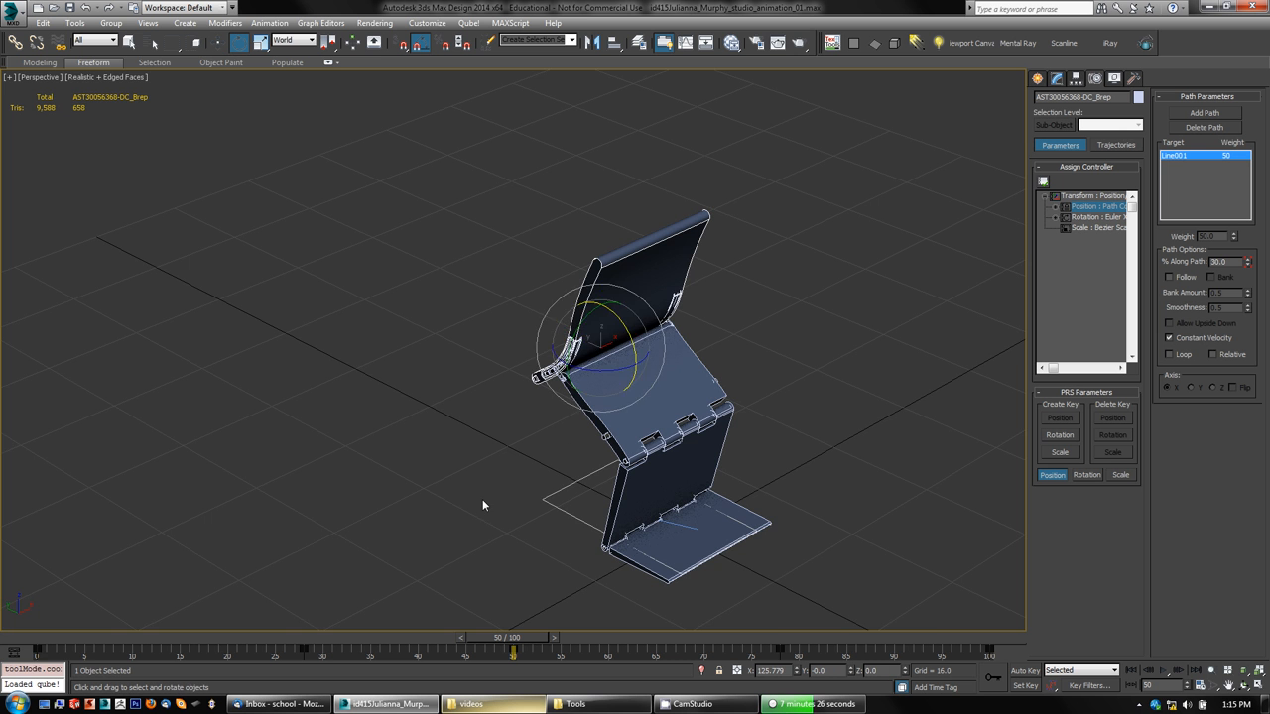
{"action": "key", "text": "alt+w"}
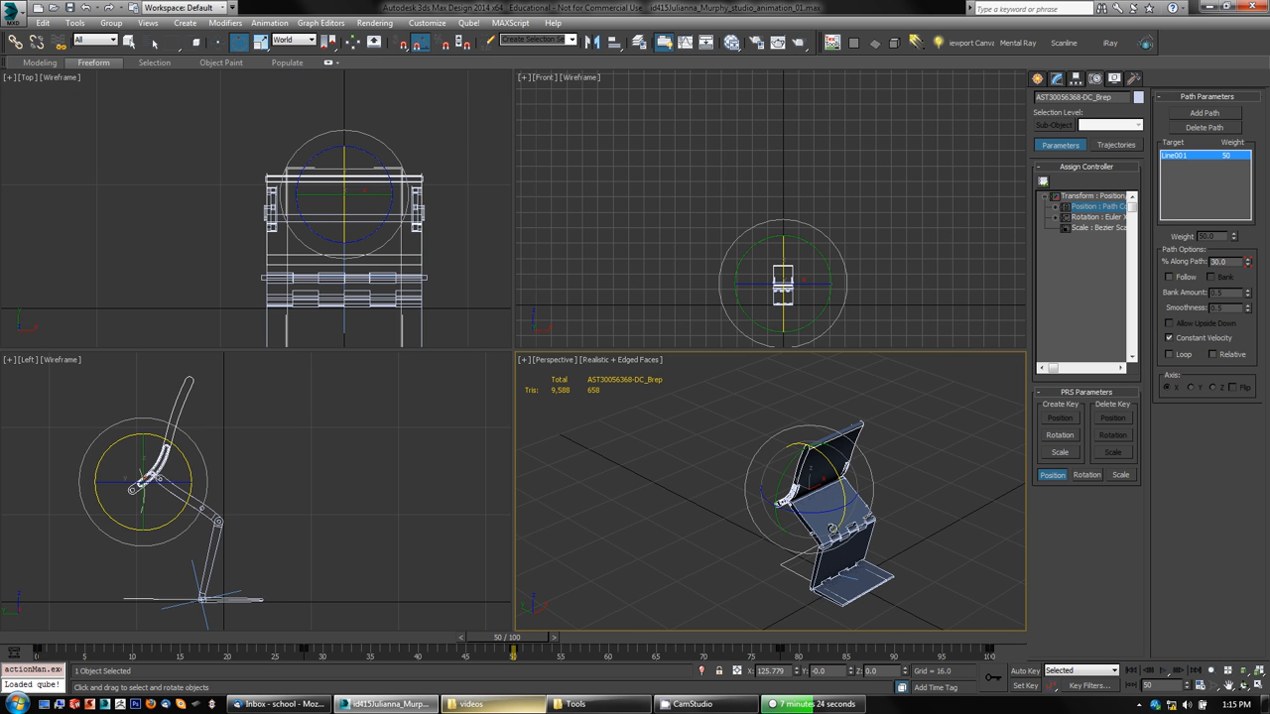
{"action": "right_click", "coordinate": [371, 476]}
{"action": "key", "text": "alt+w"}
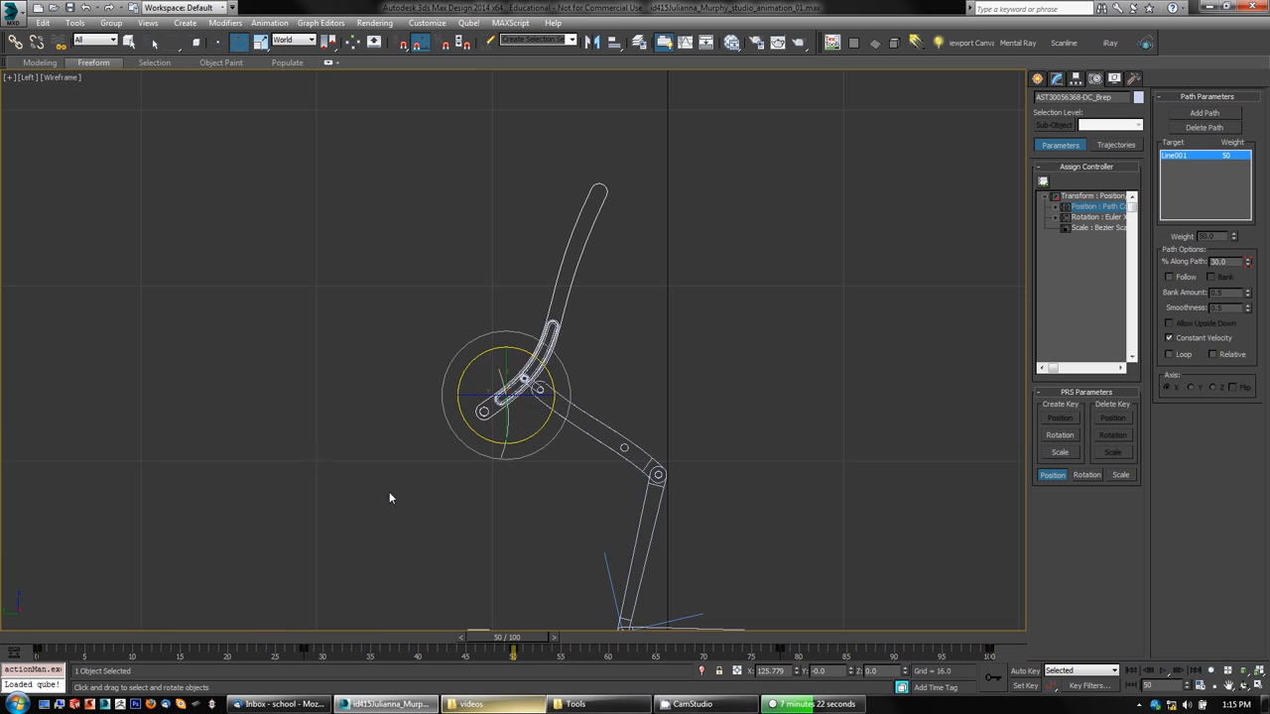
{"action": "left_click", "coordinate": [1026, 671]}
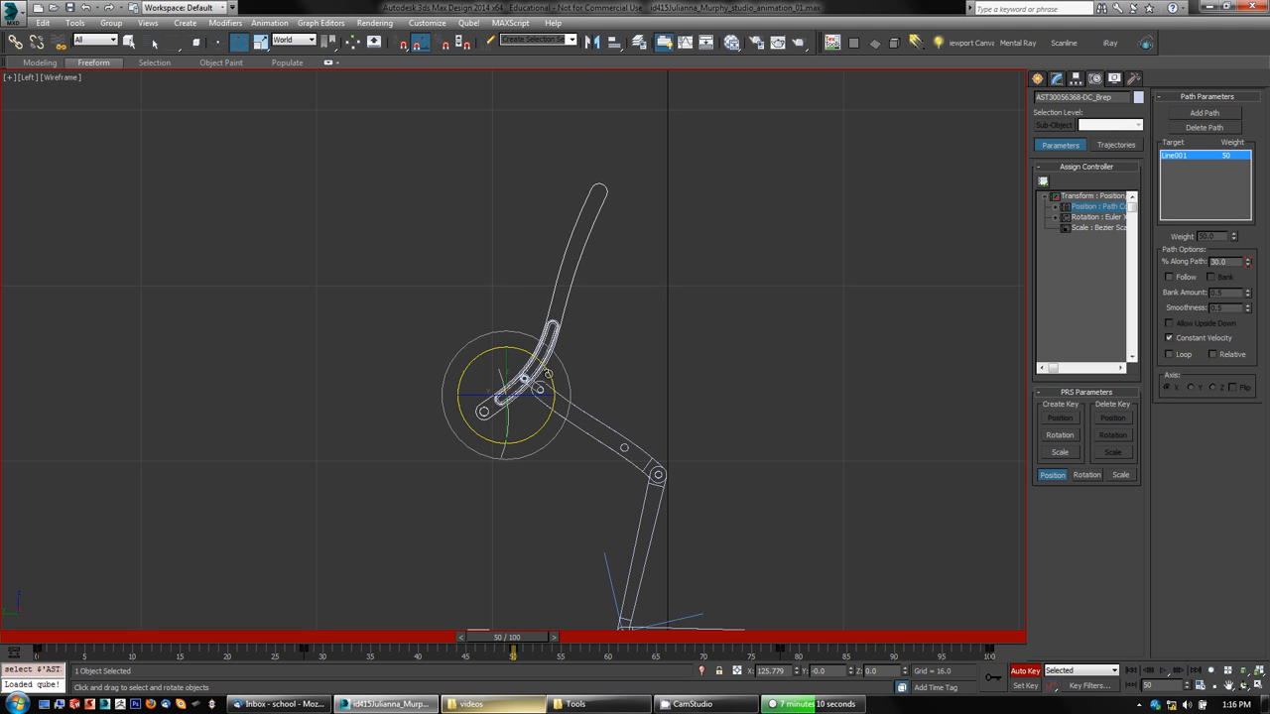
{"action": "left_click_drag", "start_coordinate": [547, 374], "coordinate": [538, 348]}
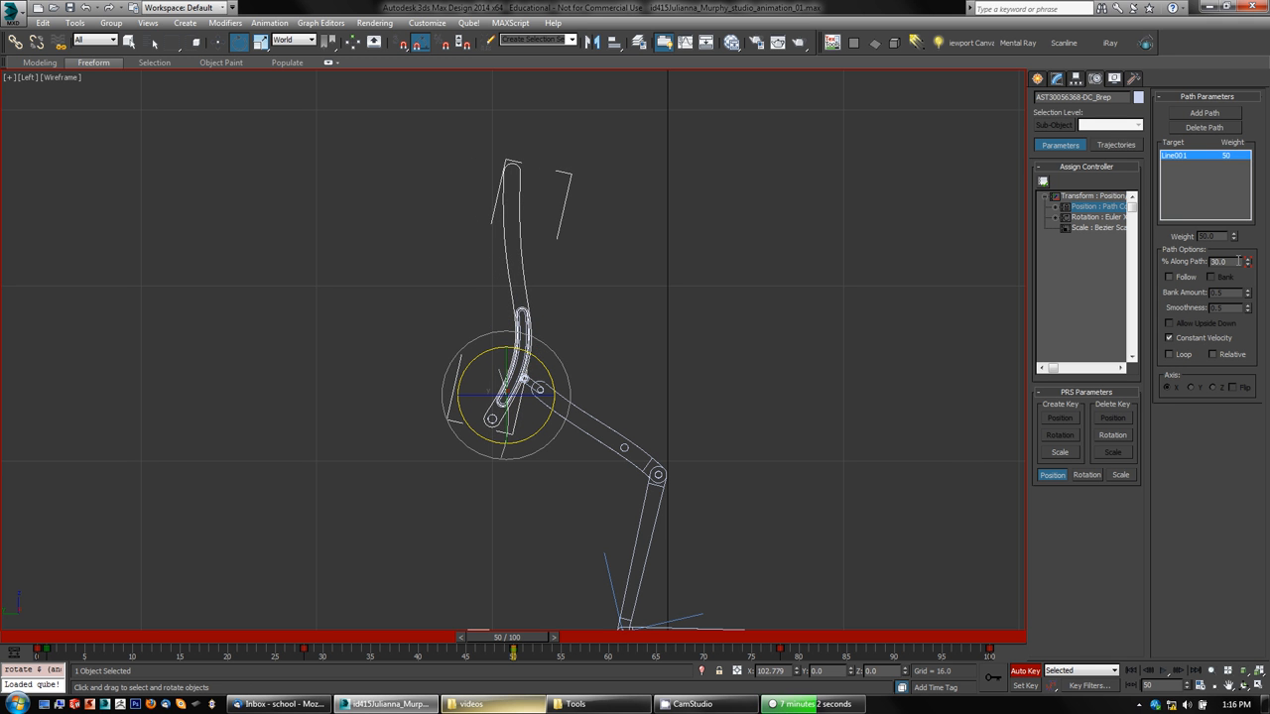
{"action": "left_click_drag", "start_coordinate": [1246, 261], "coordinate": [1248, 239]}
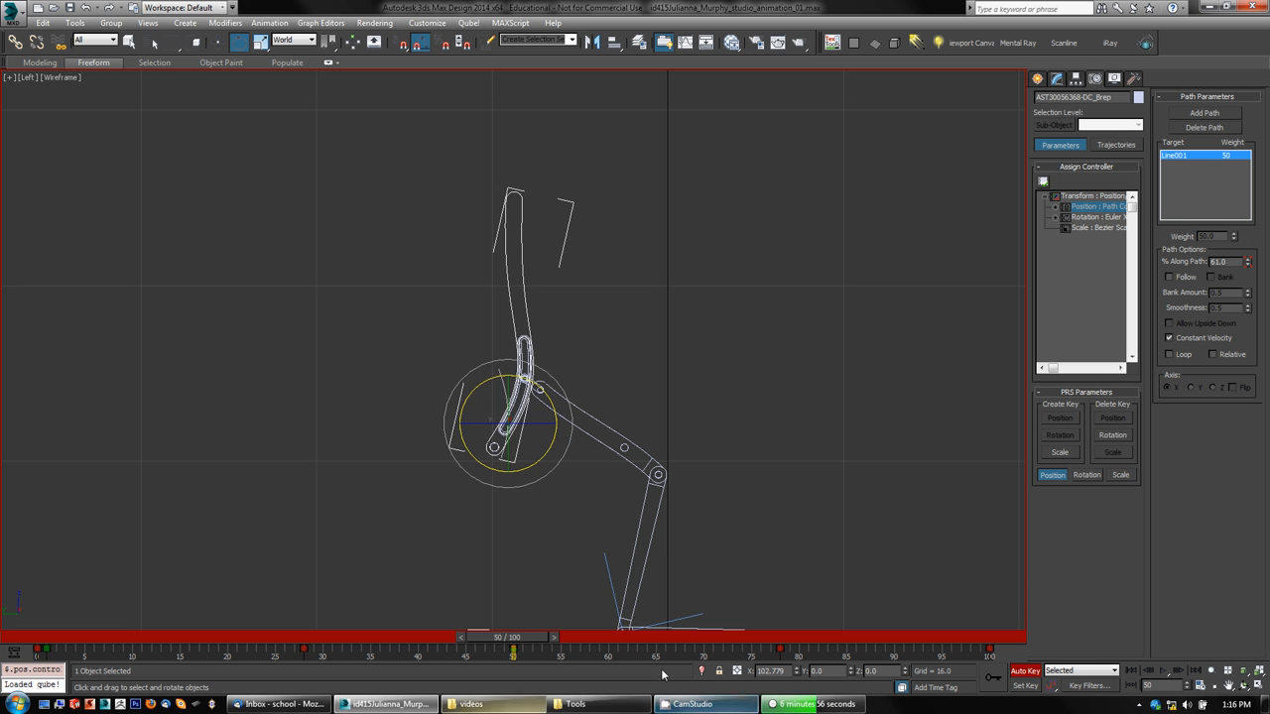
- Delete the backrest's key at frame 28, and at frame 22 set its % Along Path to 52.84
{"action": "left_click_drag", "start_coordinate": [513, 638], "coordinate": [227, 651]}
{"action": "key", "text": "e"}
{"action": "left_click_drag", "start_coordinate": [326, 658], "coordinate": [286, 646]}
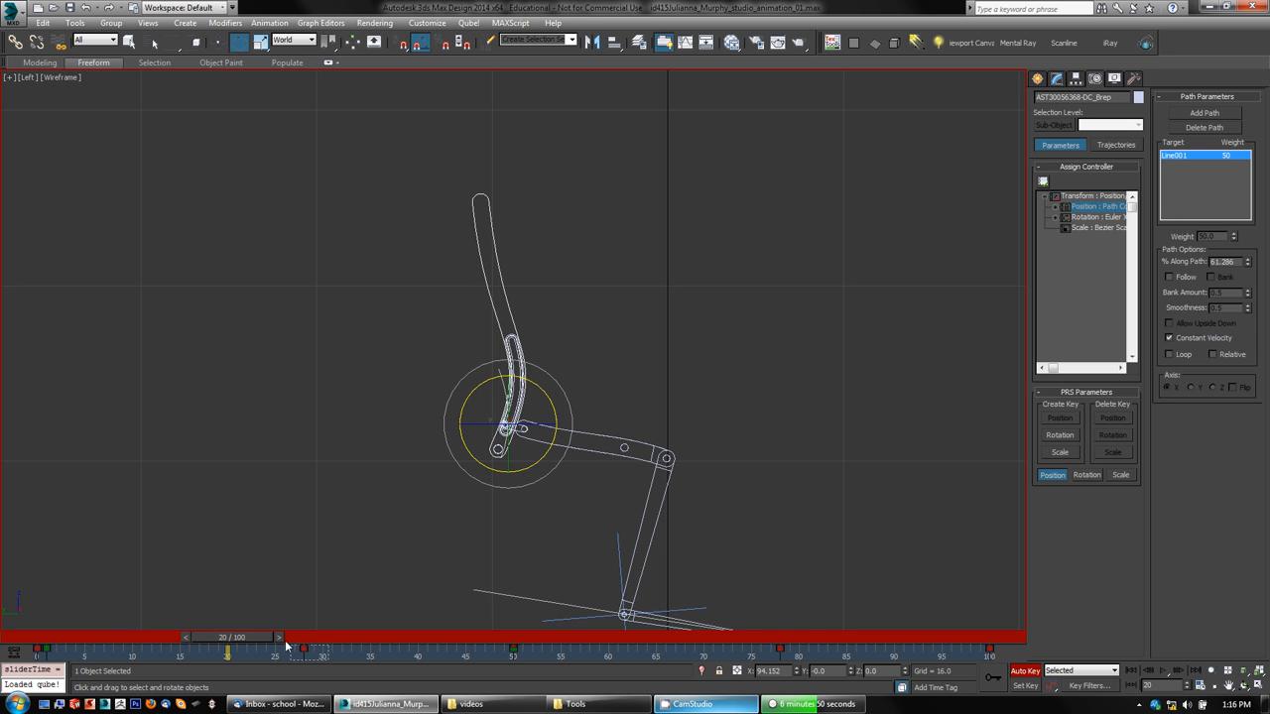
{"action": "key", "text": "Delete"}
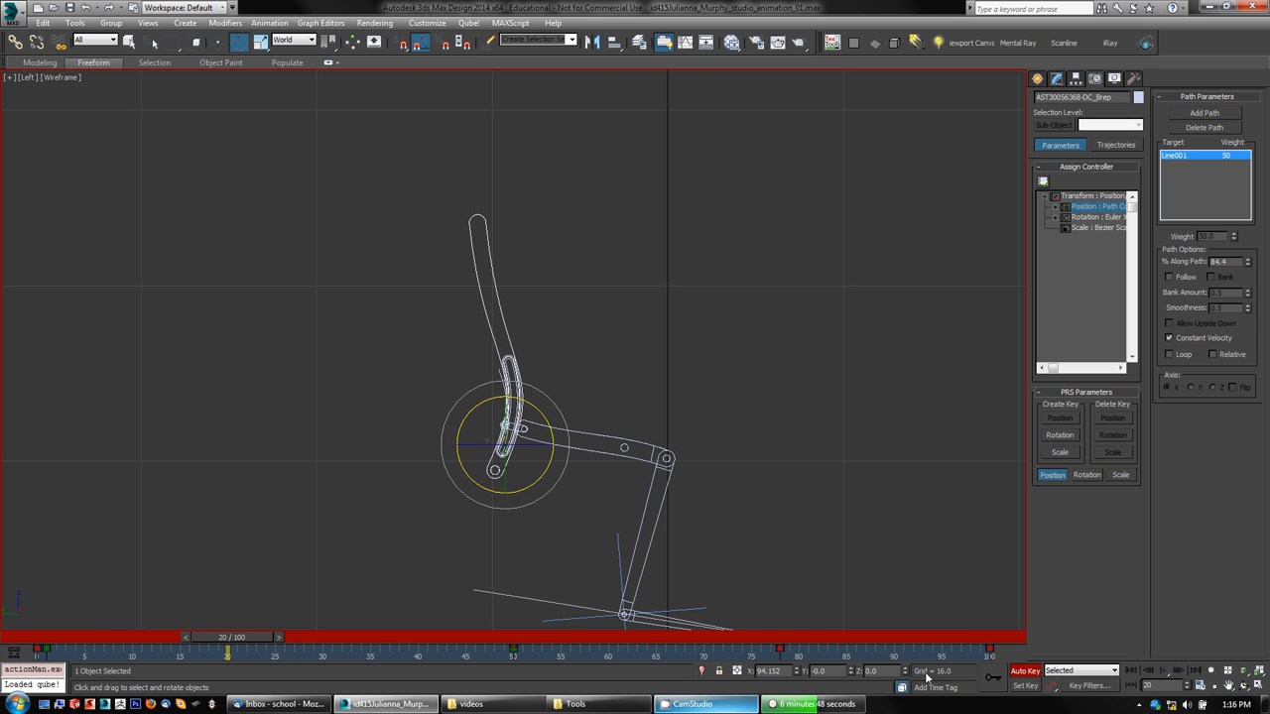
{"action": "left_click_drag", "start_coordinate": [244, 637], "coordinate": [271, 637]}
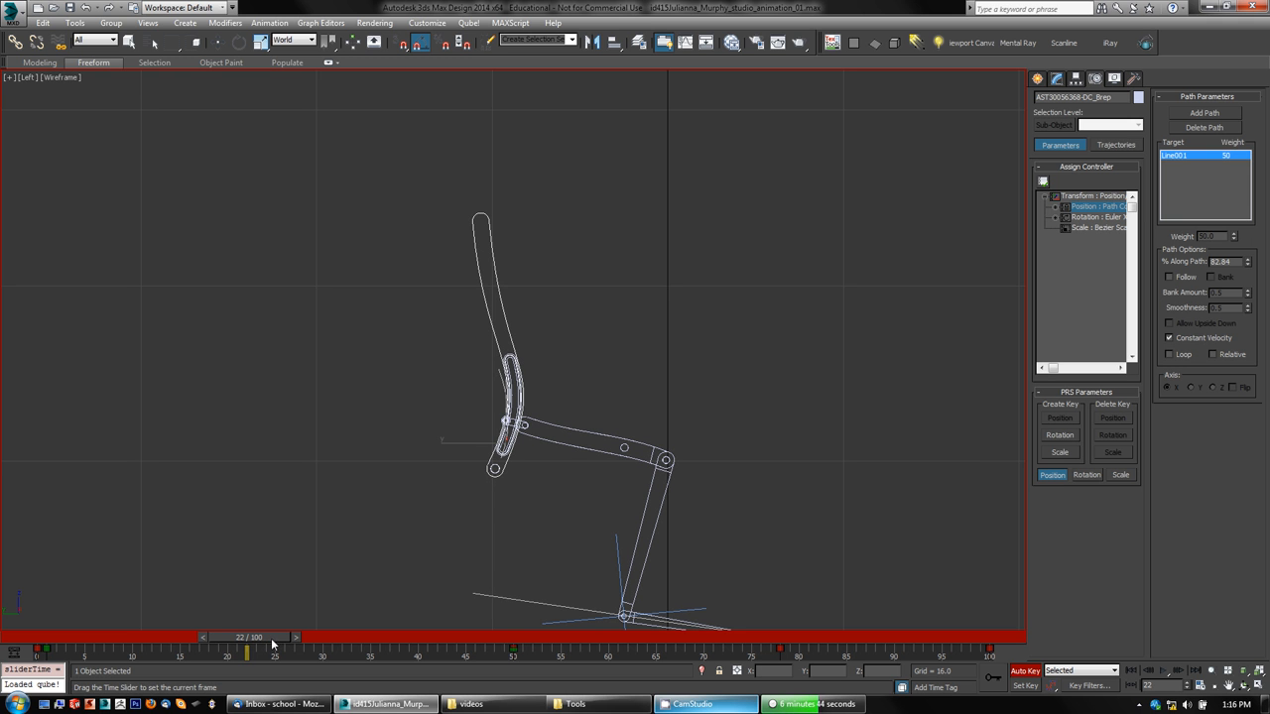
{"action": "key", "text": "e"}
{"action": "mouse_move", "coordinate": [1247, 262]}
{"action": "left_mouse_down"}
{"action": "mouse_move", "coordinate": [1247, 242]}
{"action": "mouse_move", "coordinate": [1253, 280]}
{"action": "left_mouse_up"}
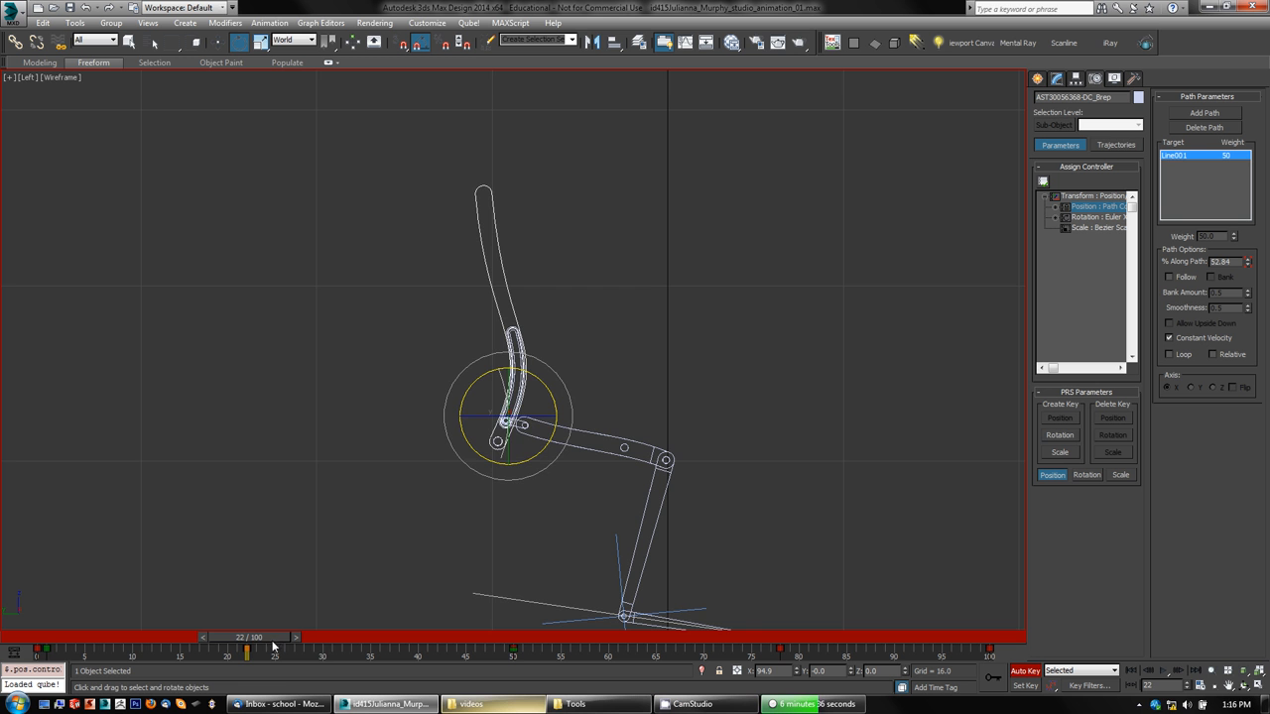
- Delete the backrest's key at frame 78 and copy its frame 0 key to frame 100
{"action": "left_click_drag", "start_coordinate": [273, 638], "coordinate": [733, 691]}
{"action": "left_click_drag", "start_coordinate": [798, 656], "coordinate": [655, 695]}
{"action": "key", "text": "Delete"}
{"action": "key", "text": "e"}
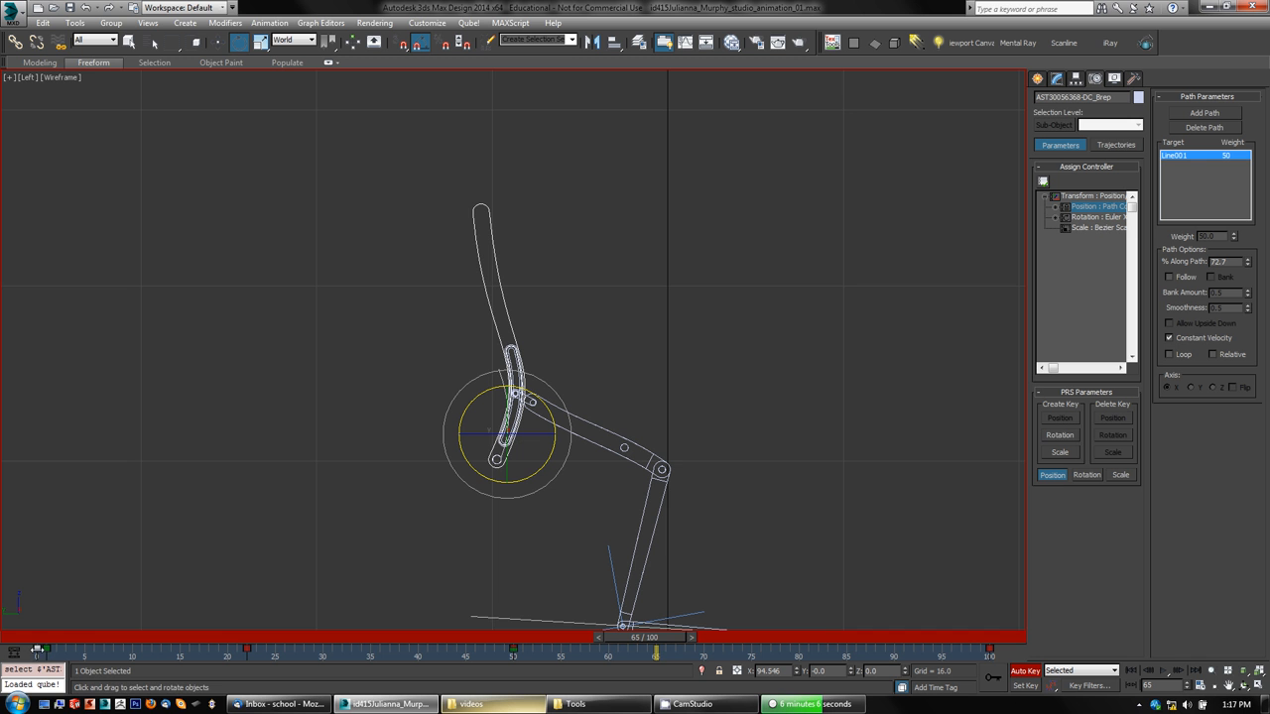
{"action": "left_click_drag", "start_coordinate": [37, 650], "coordinate": [527, 662], "text": "shift"}
{"action": "left_click_drag", "start_coordinate": [974, 673], "coordinate": [990, 672], "text": "shift"}
- At frame 100, rotate the backrest 25 degrees clockwise to match its angle at frame 0, and return to frame 0
{"action": "left_click_drag", "start_coordinate": [670, 636], "coordinate": [1002, 685]}
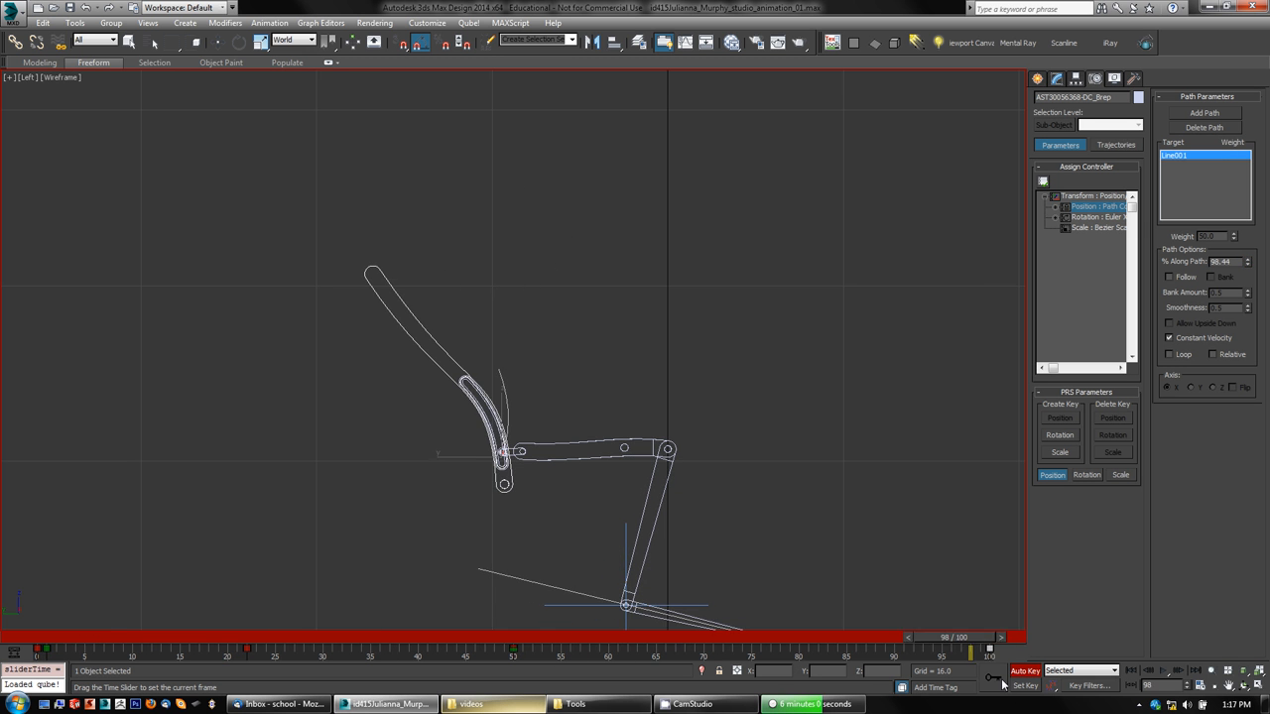
{"action": "left_click_drag", "start_coordinate": [952, 637], "coordinate": [1, 622]}
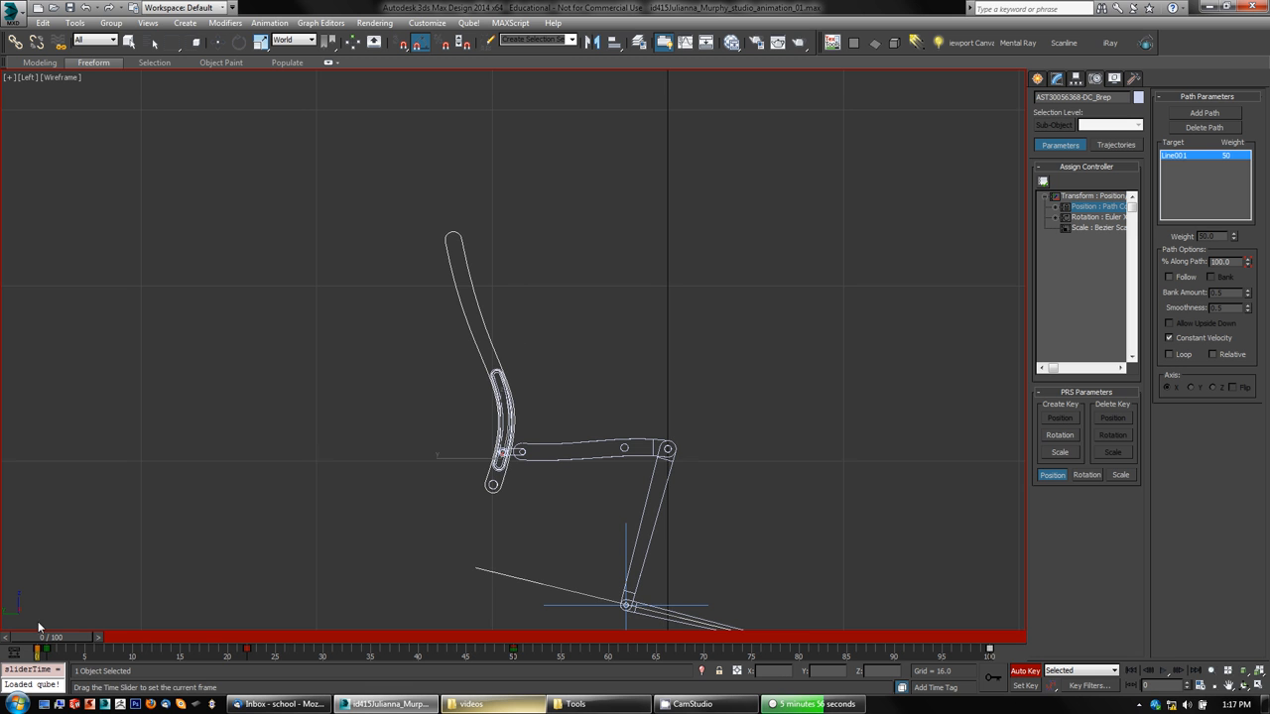
{"action": "key", "text": "e"}
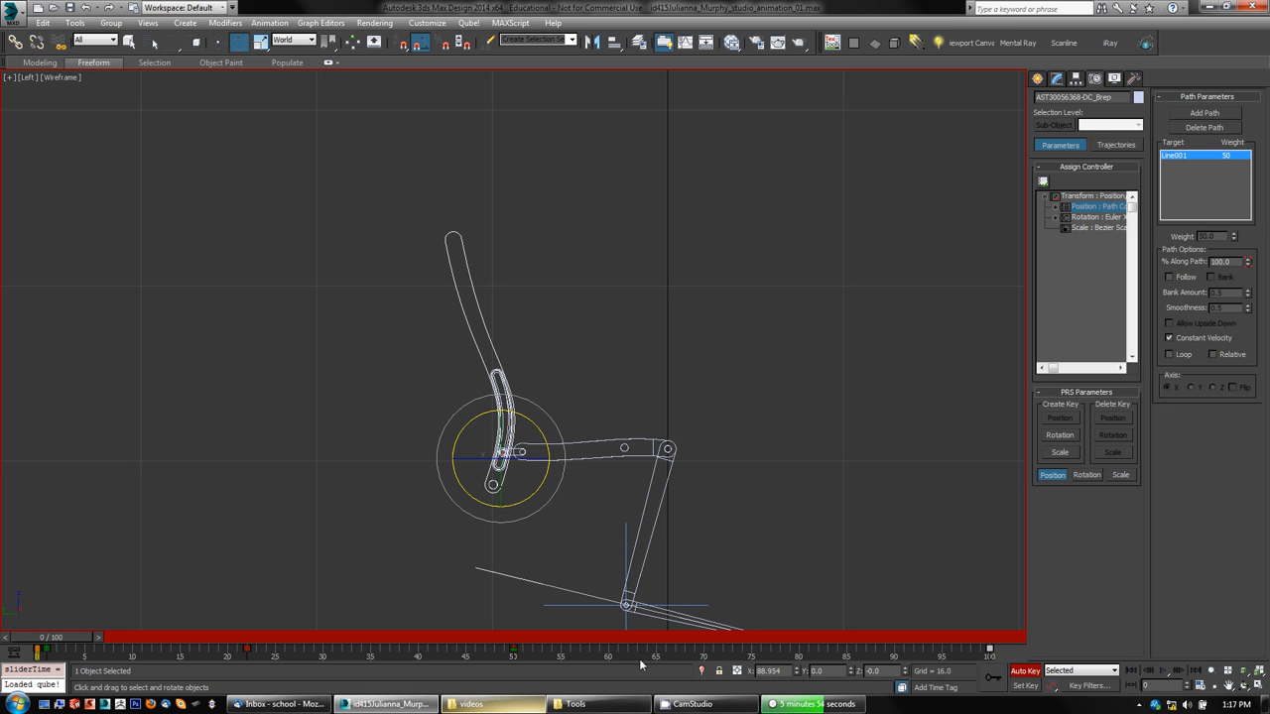
{"action": "left_click_drag", "start_coordinate": [82, 641], "coordinate": [1132, 694]}
{"action": "key", "text": "e"}
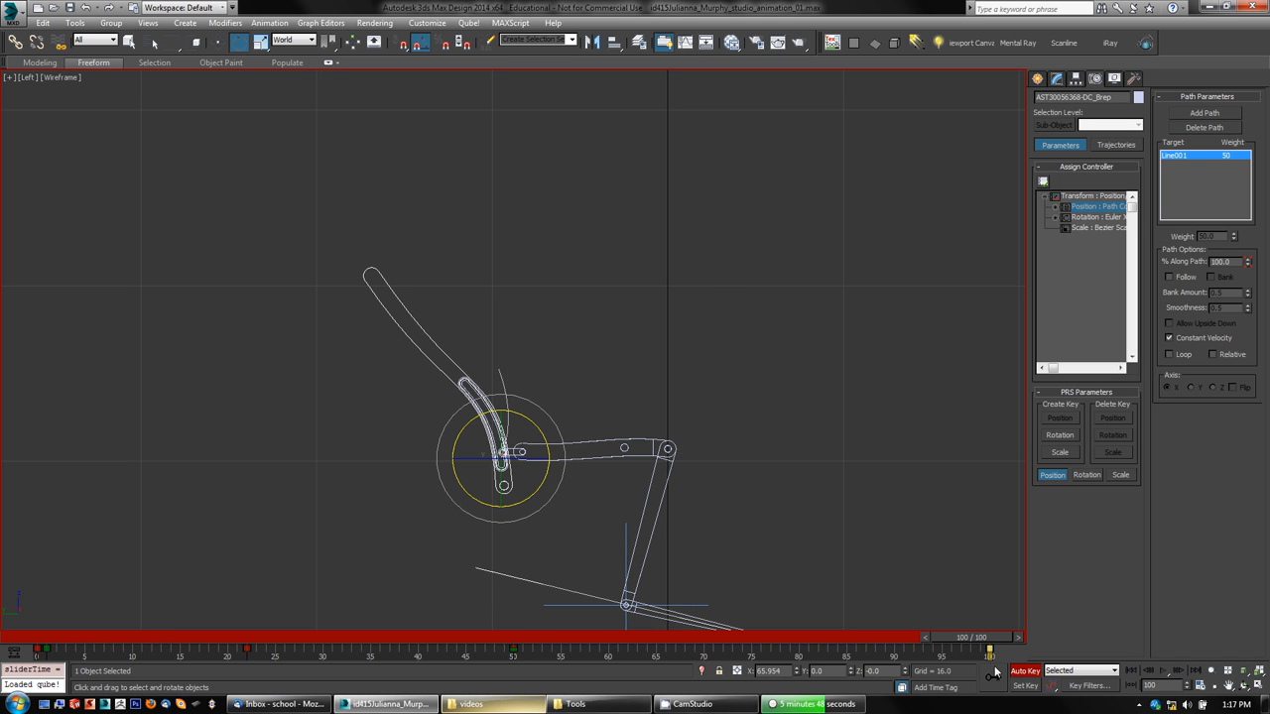
{"action": "mouse_move", "coordinate": [991, 637]}
{"action": "left_mouse_down"}
{"action": "mouse_move", "coordinate": [682, 633]}
{"action": "mouse_move", "coordinate": [991, 637]}
{"action": "left_mouse_up"}
{"action": "left_click_drag", "start_coordinate": [539, 428], "coordinate": [586, 487]}
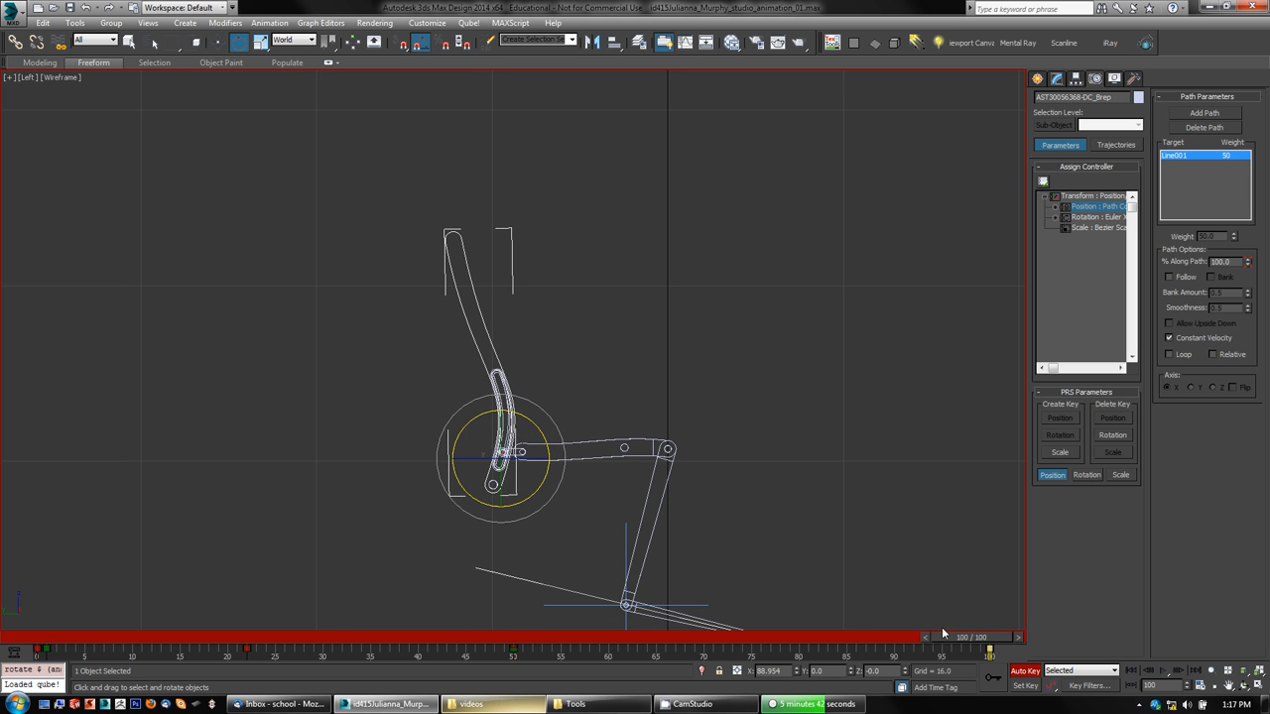
{"action": "left_click_drag", "start_coordinate": [942, 635], "coordinate": [3, 668]}
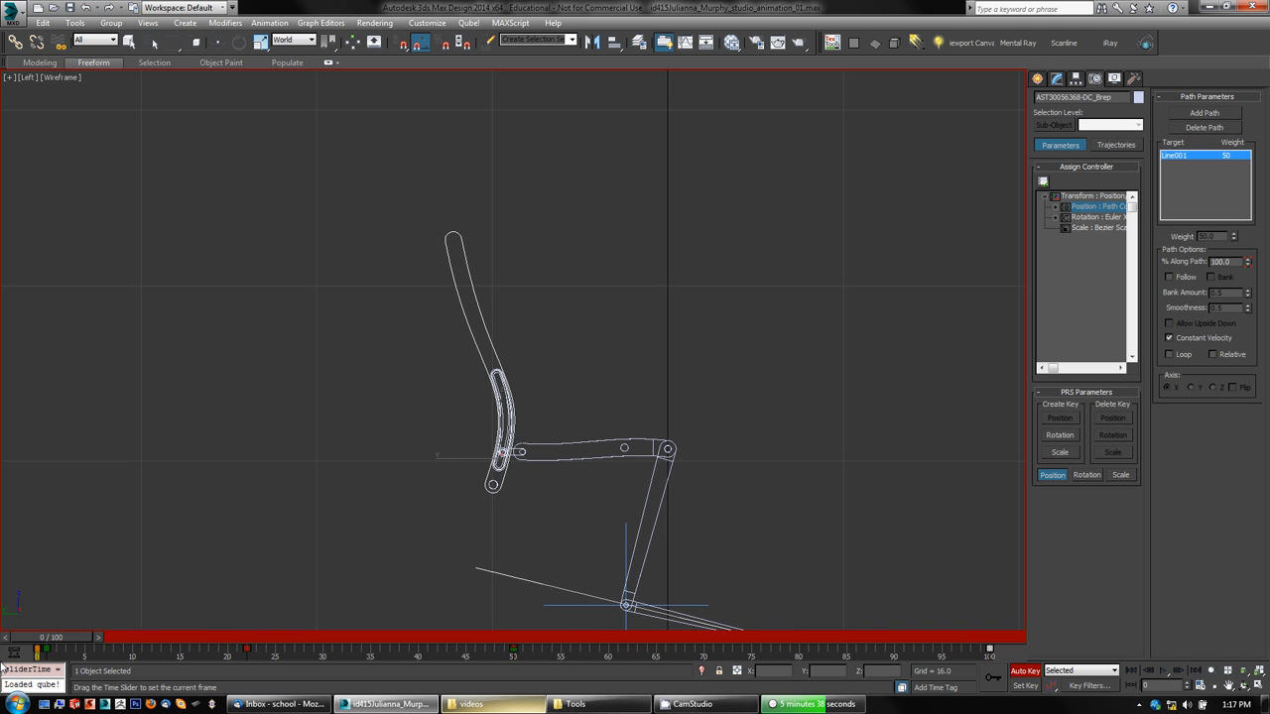
{"action": "key", "text": "e"}
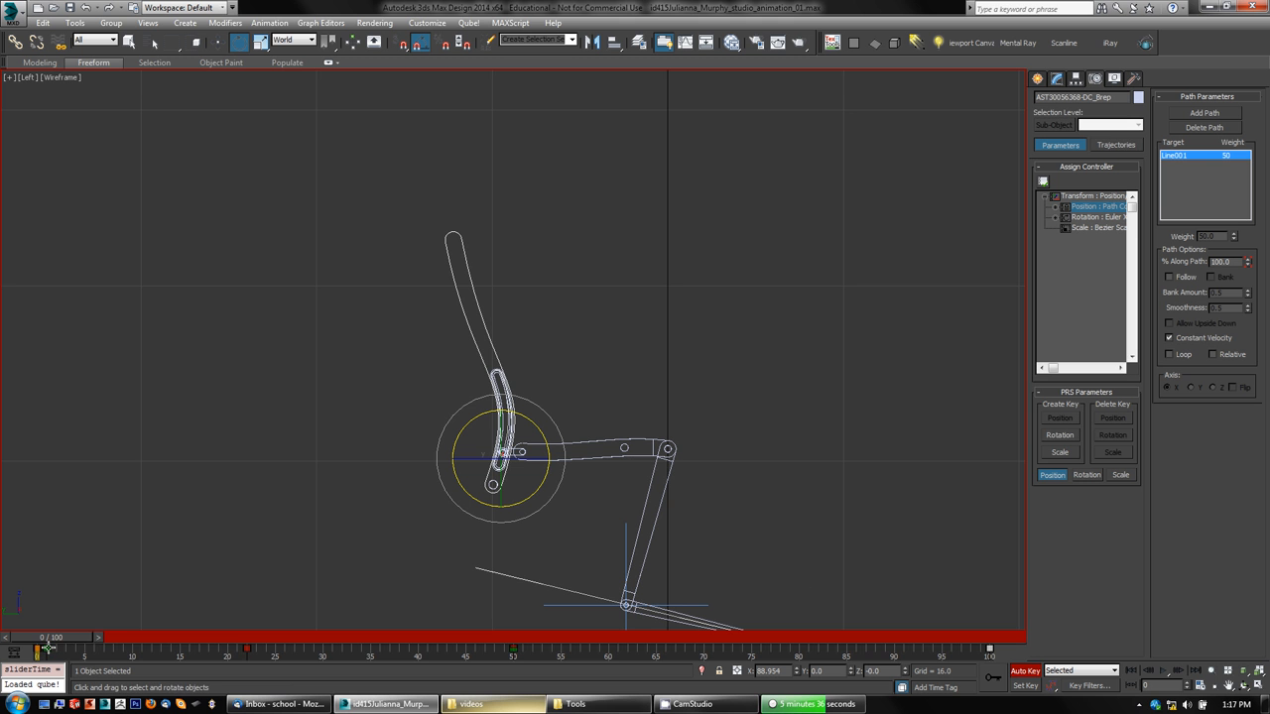
- Copy the backrest's key from frame 1 to frame 0 and play the animation in the Left view to check the slot
{"action": "left_click_drag", "start_coordinate": [48, 648], "coordinate": [40, 649], "text": "shift"}
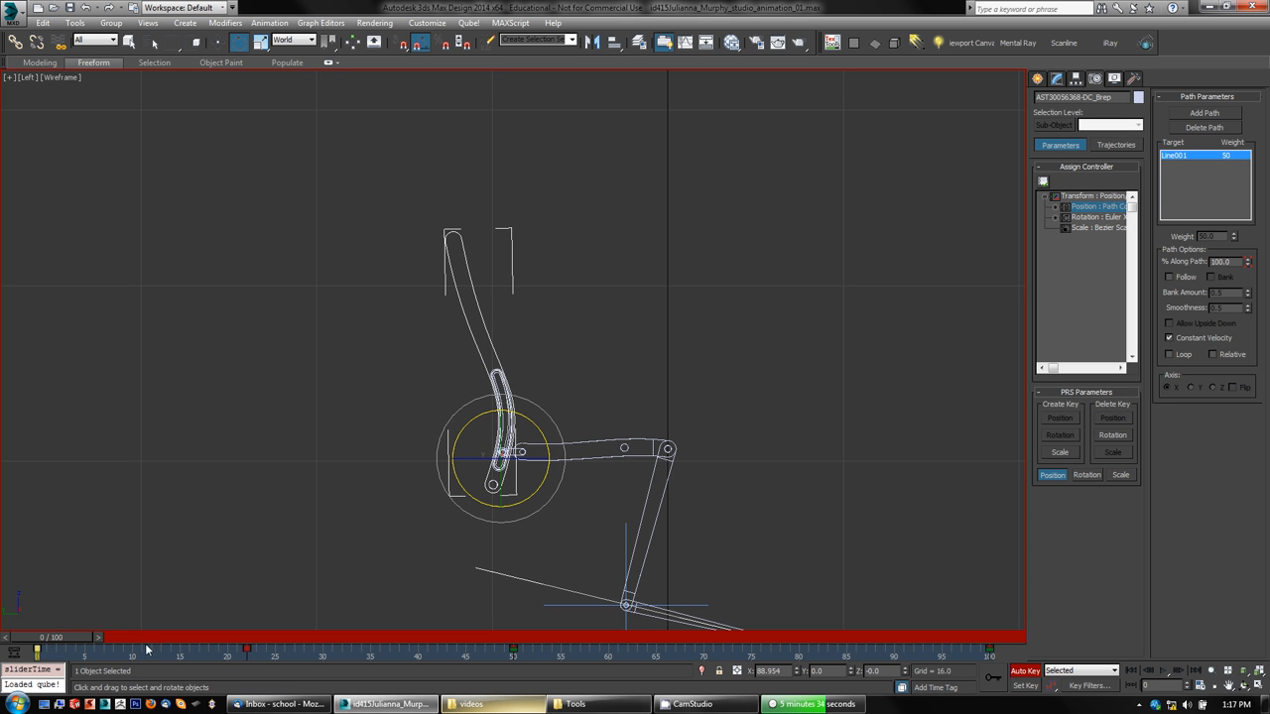
{"action": "left_click", "coordinate": [1165, 671]}
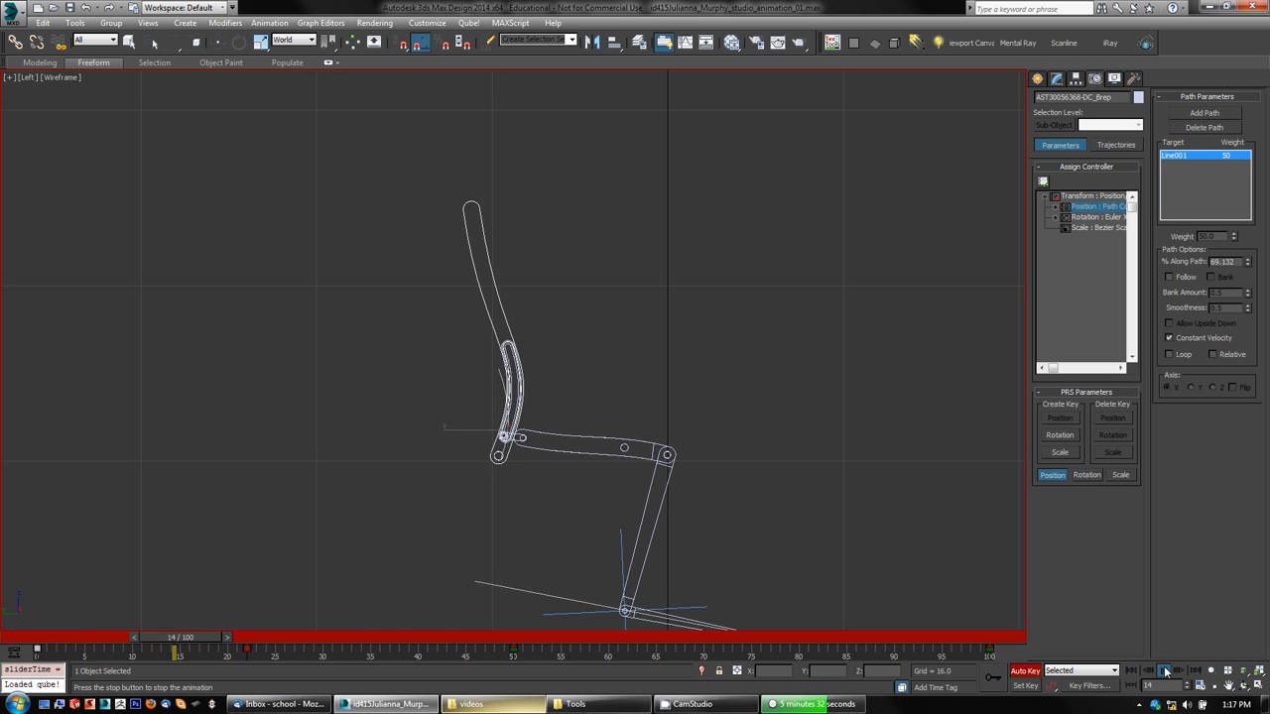
{"action": "left_click", "coordinate": [1165, 672]}
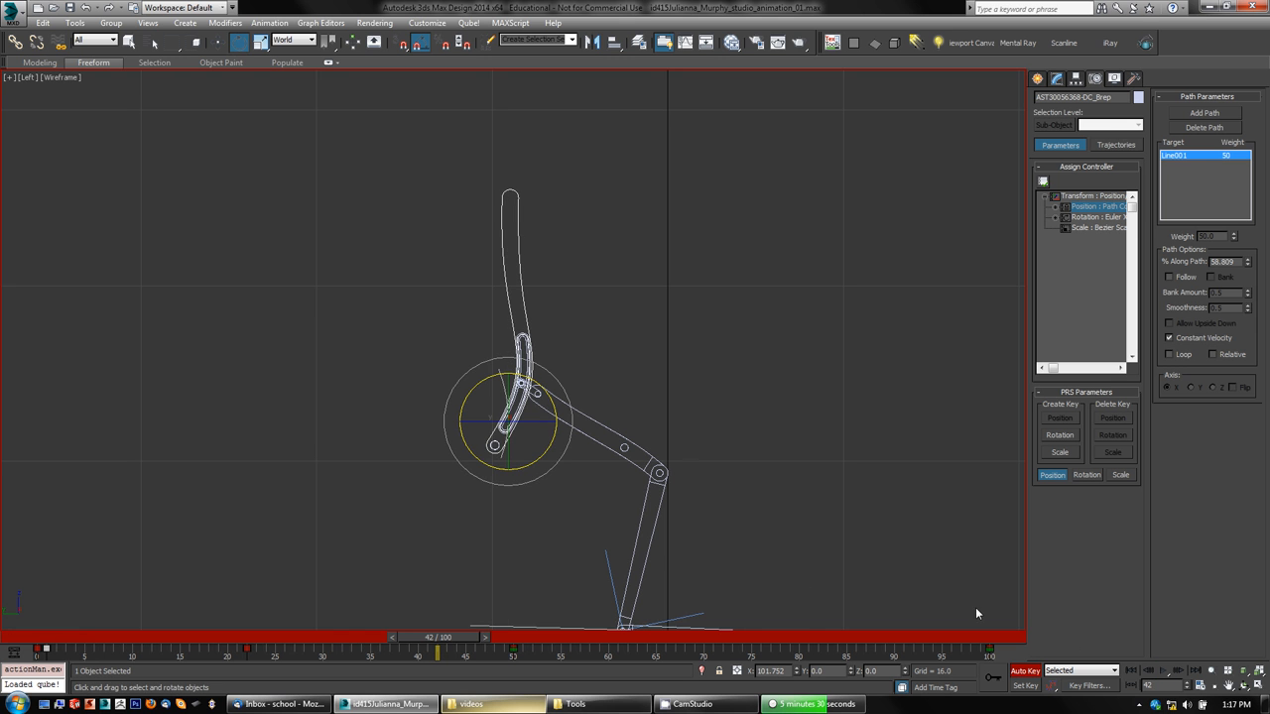
{"action": "middle_click_drag", "start_coordinate": [398, 580], "coordinate": [385, 530]}
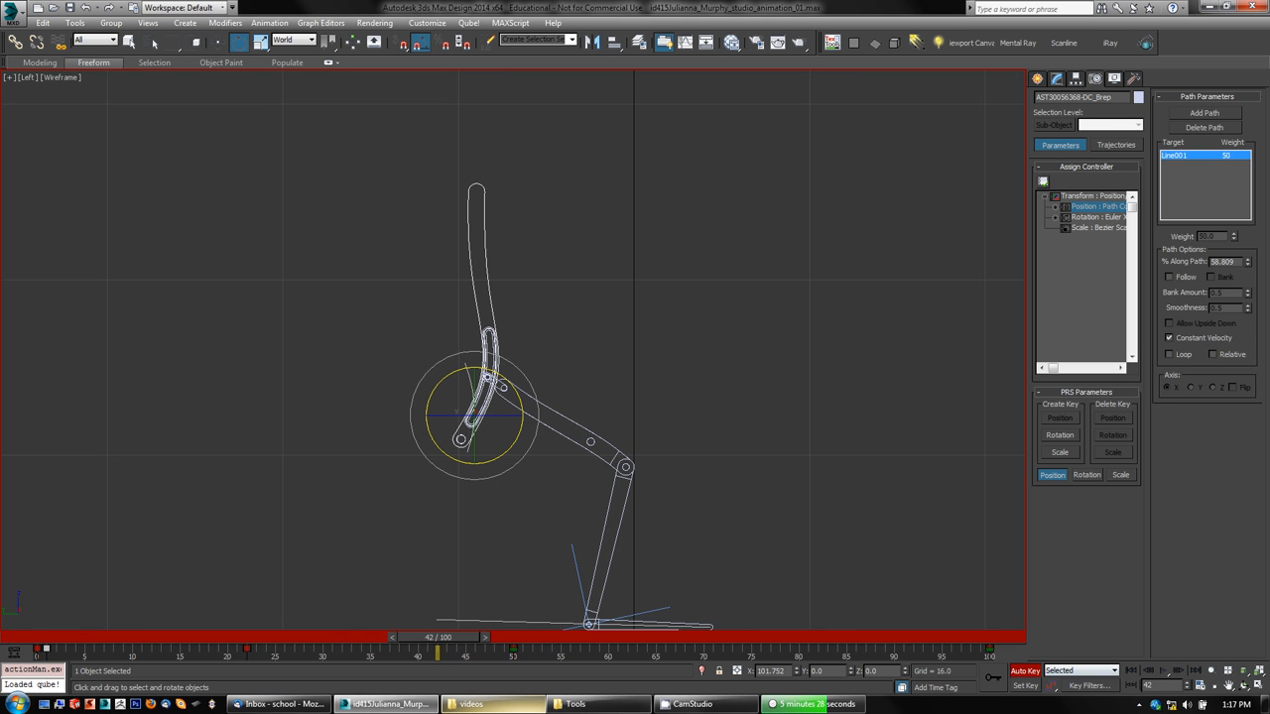
{"action": "left_click", "coordinate": [20, 637]}
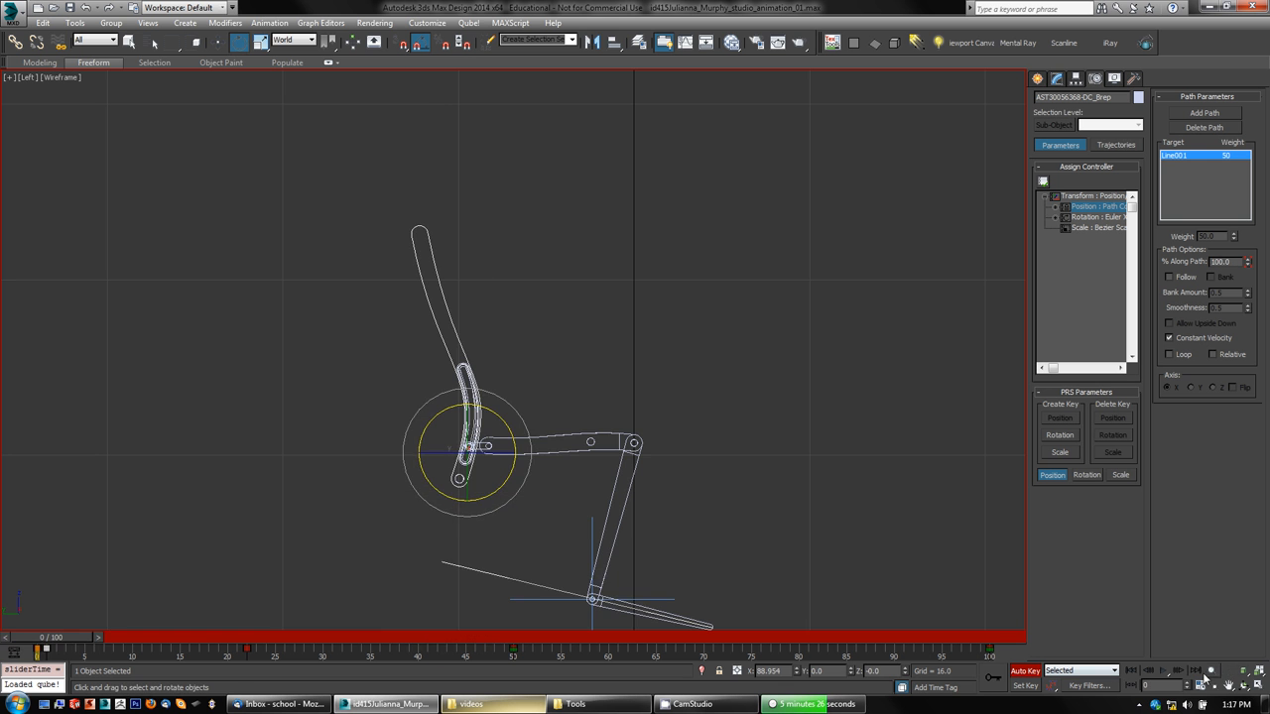
{"action": "left_click", "coordinate": [1164, 672]}
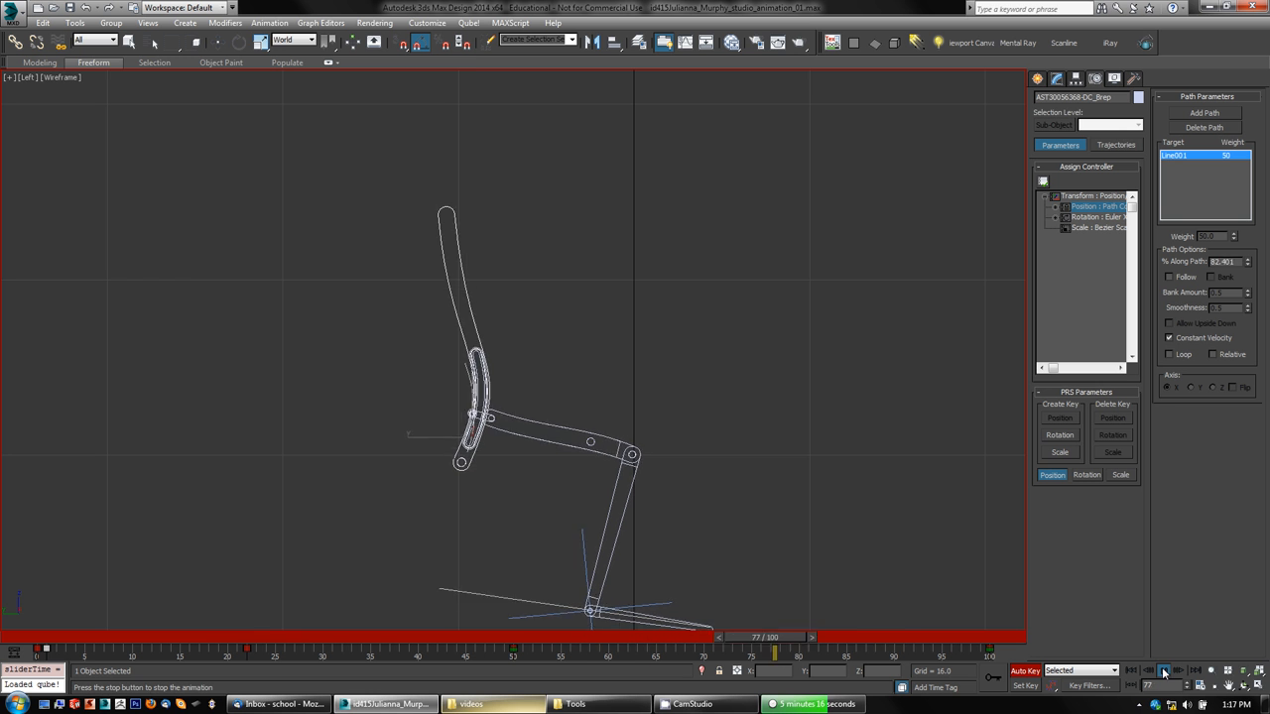
{"action": "left_click", "coordinate": [1165, 672]}
- At frame 78, rotate the backrest 15 degrees counterclockwise so its slot lines up with the pin
{"action": "left_click_drag", "start_coordinate": [913, 647], "coordinate": [799, 645]}
{"action": "key", "text": "e"}
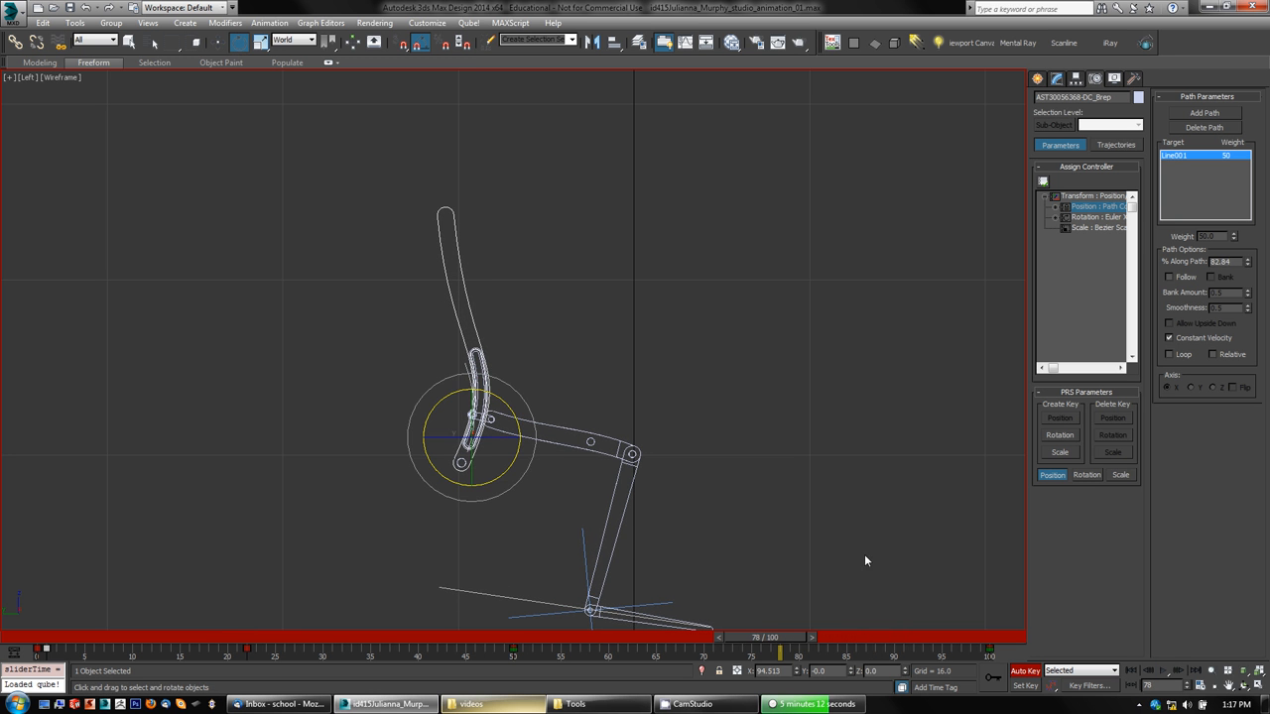
{"action": "mouse_move", "coordinate": [1249, 265]}
{"action": "left_mouse_down"}
{"action": "mouse_move", "coordinate": [1244, 245]}
{"action": "mouse_move", "coordinate": [1246, 275]}
{"action": "left_mouse_up"}
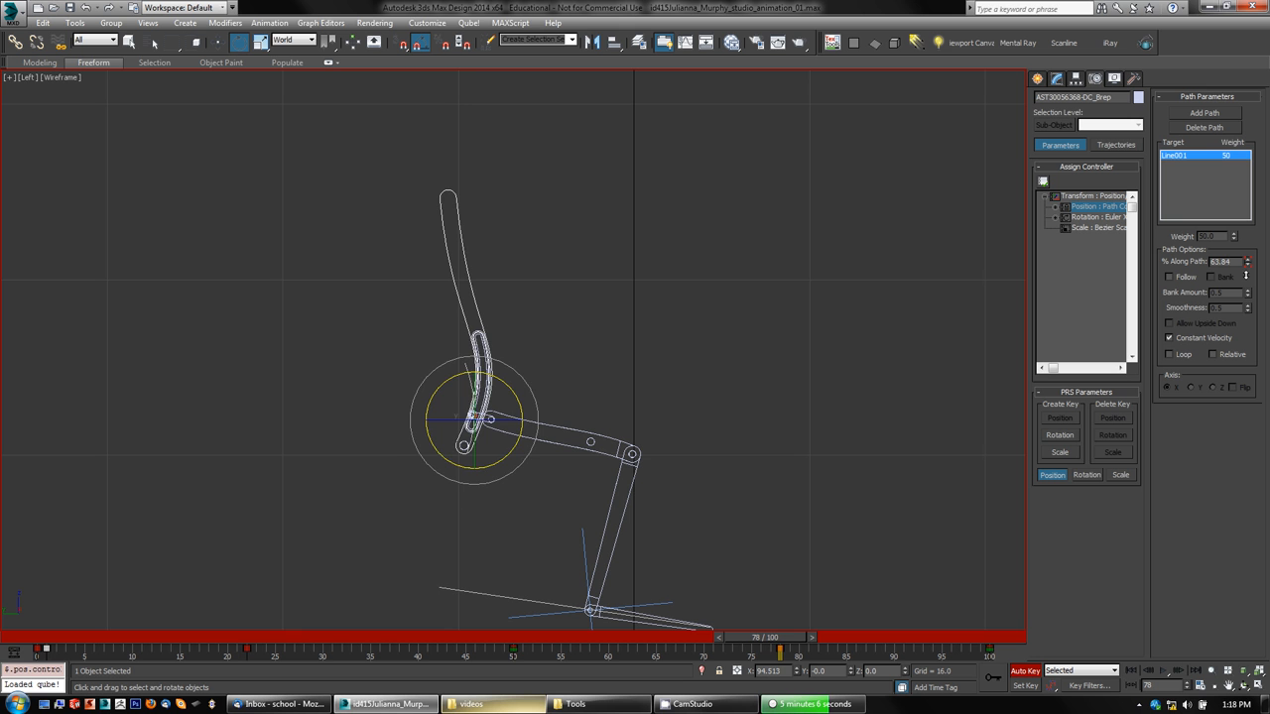
{"action": "right_click", "coordinate": [1246, 276]}
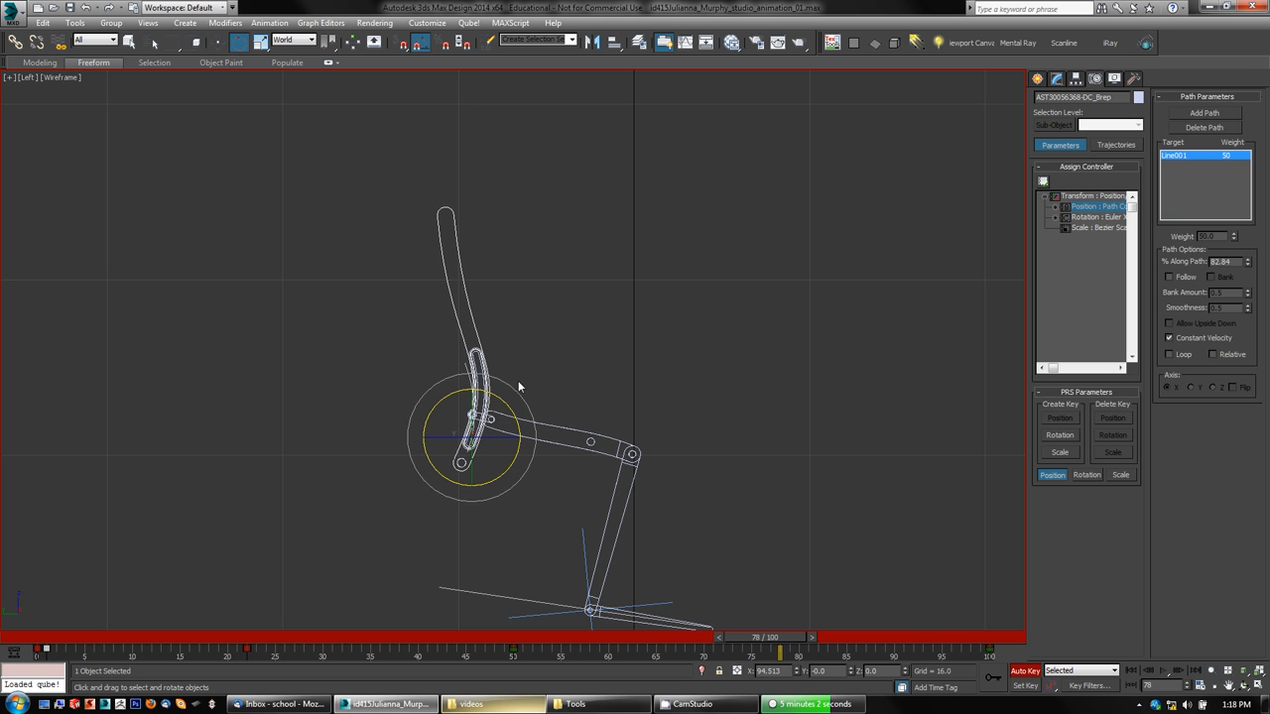
{"action": "left_click_drag", "start_coordinate": [497, 396], "coordinate": [482, 378]}
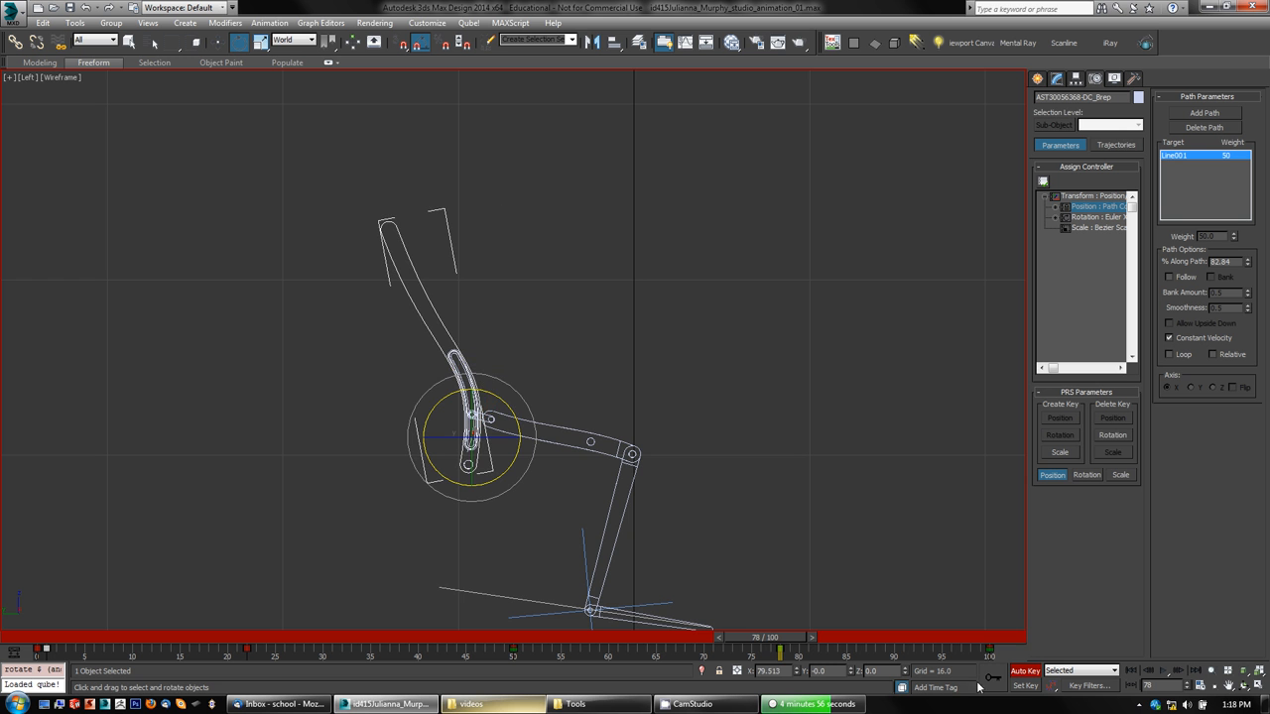
- Scrub and play the animation in the Left view to check the slot against the pin, and return to frame 0
{"action": "left_click_drag", "start_coordinate": [809, 627], "coordinate": [259, 636]}
{"action": "left_click", "coordinate": [1164, 671]}
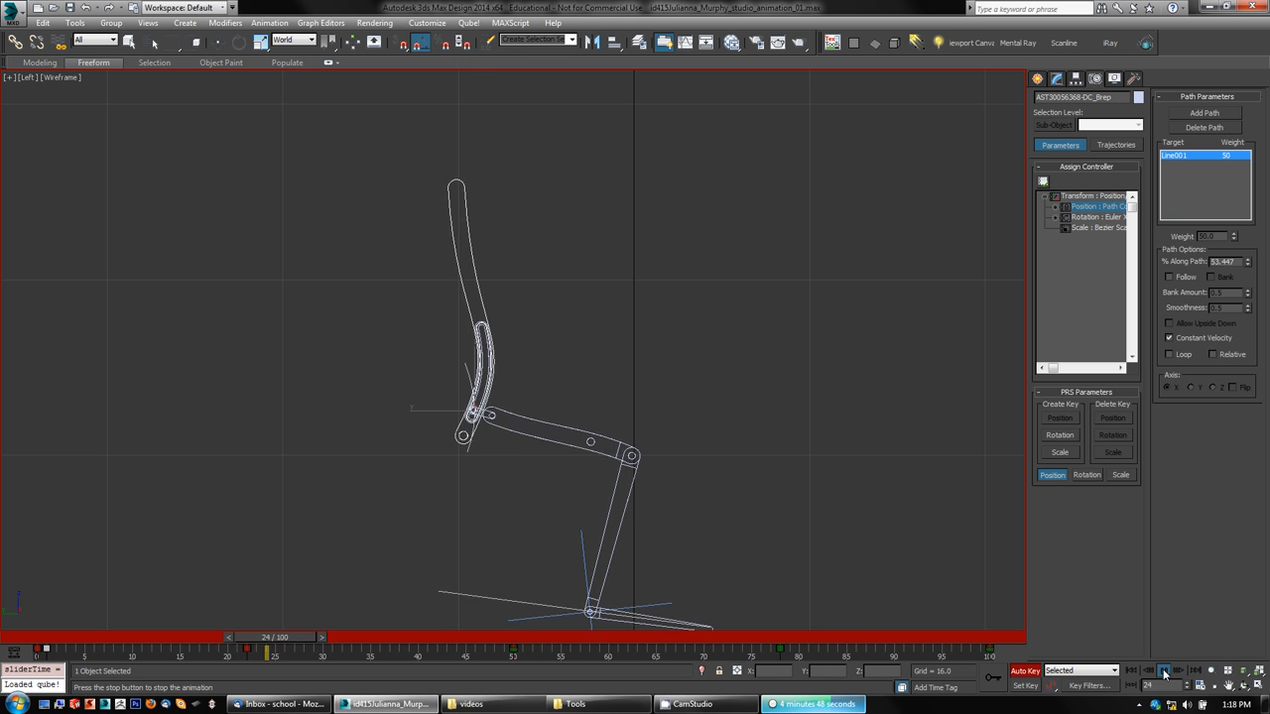
{"action": "left_click", "coordinate": [1164, 672]}
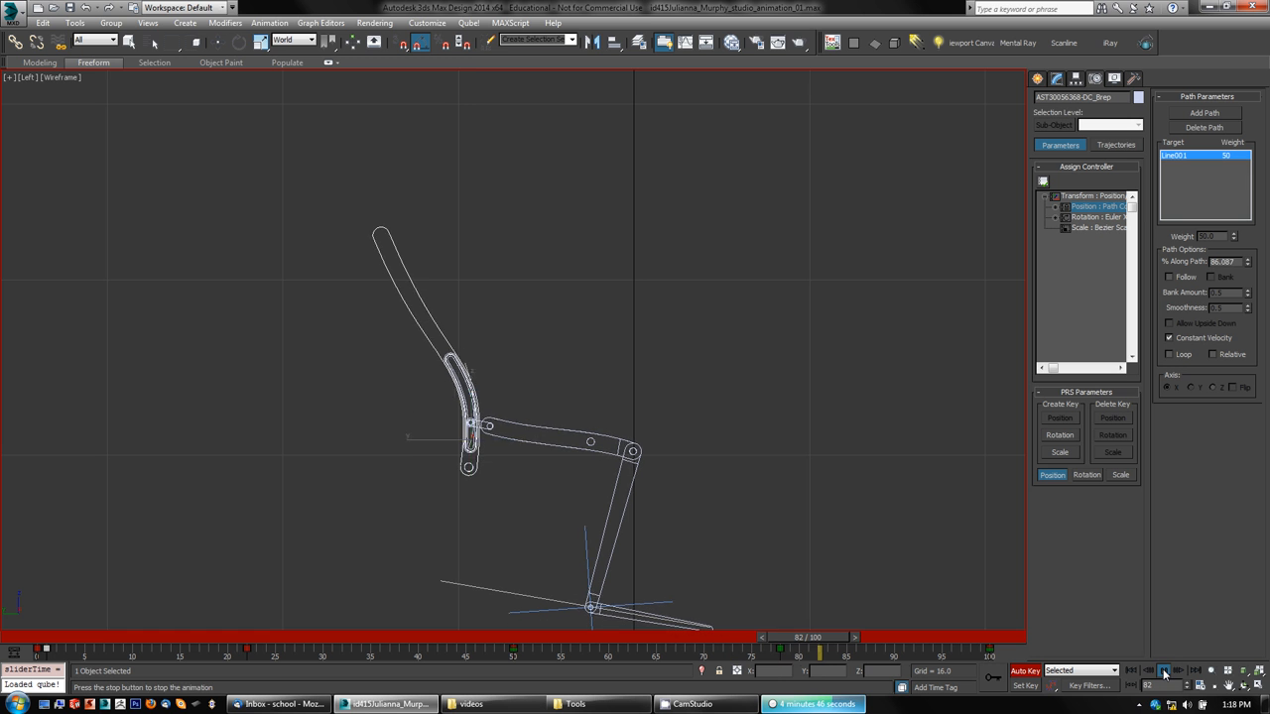
{"action": "key", "text": "e"}
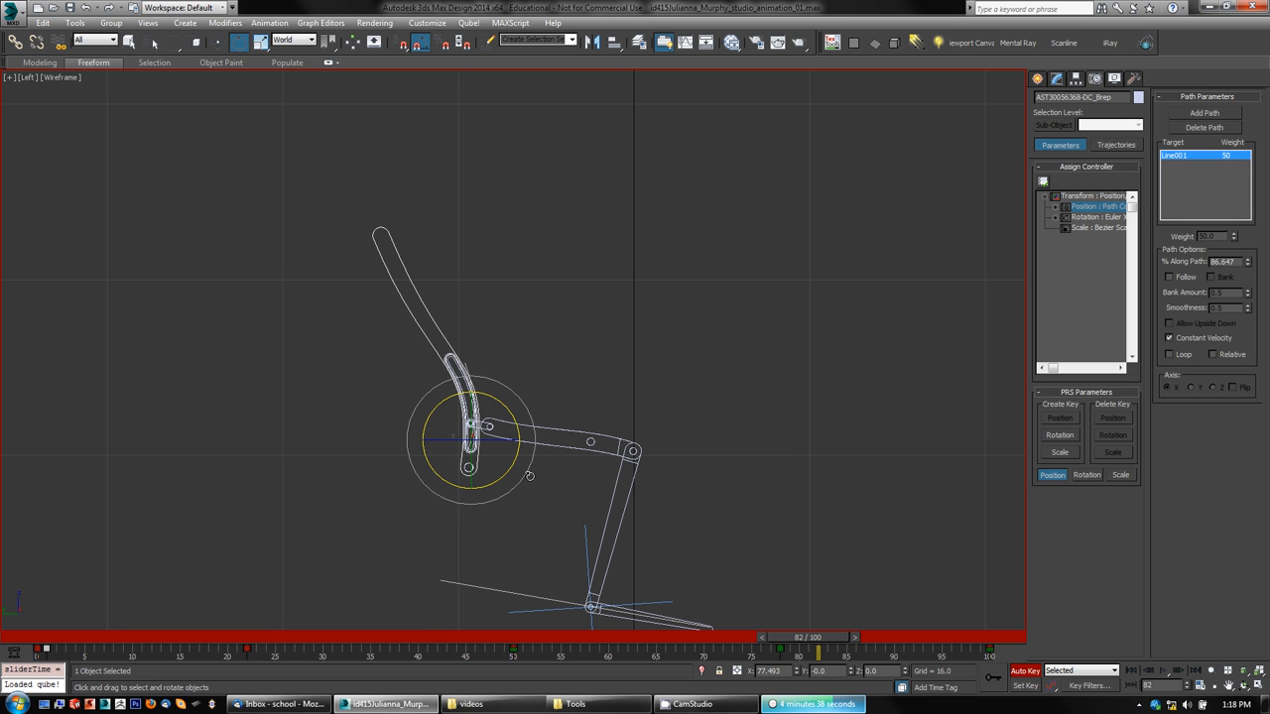
{"action": "left_click_drag", "start_coordinate": [783, 631], "coordinate": [2, 567]}
- Maximize the Perspective view, turn off edged faces, and frame the whole chair with the Move tool active
{"action": "key", "text": "alt+w"}
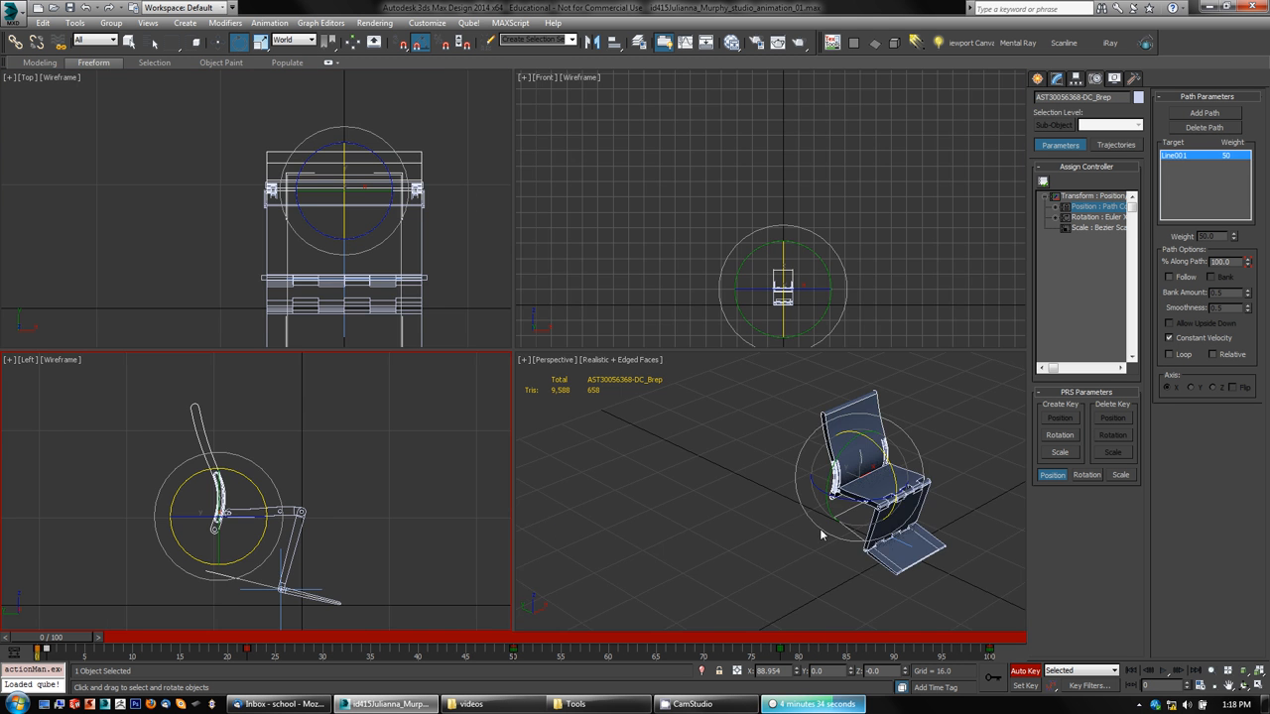
{"action": "key", "text": "alt+w"}
{"action": "middle_click_drag", "start_coordinate": [746, 353], "coordinate": [760, 440]}
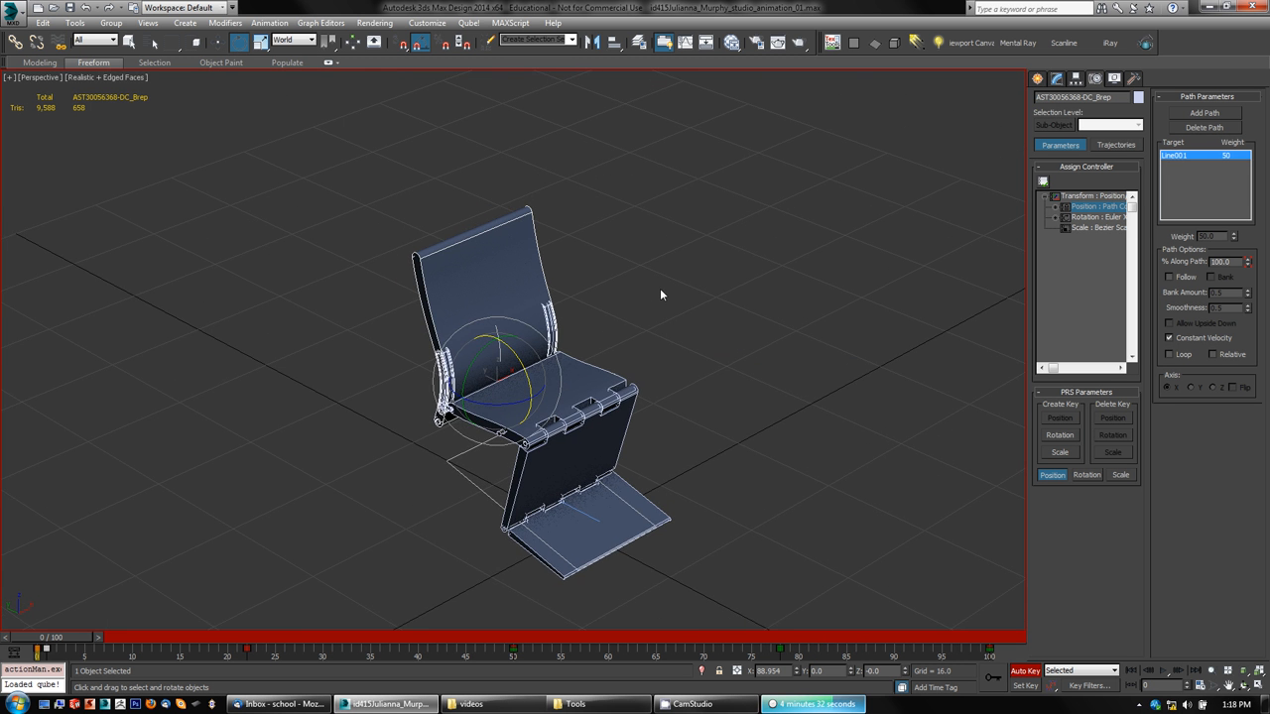
{"action": "key", "text": "F4"}
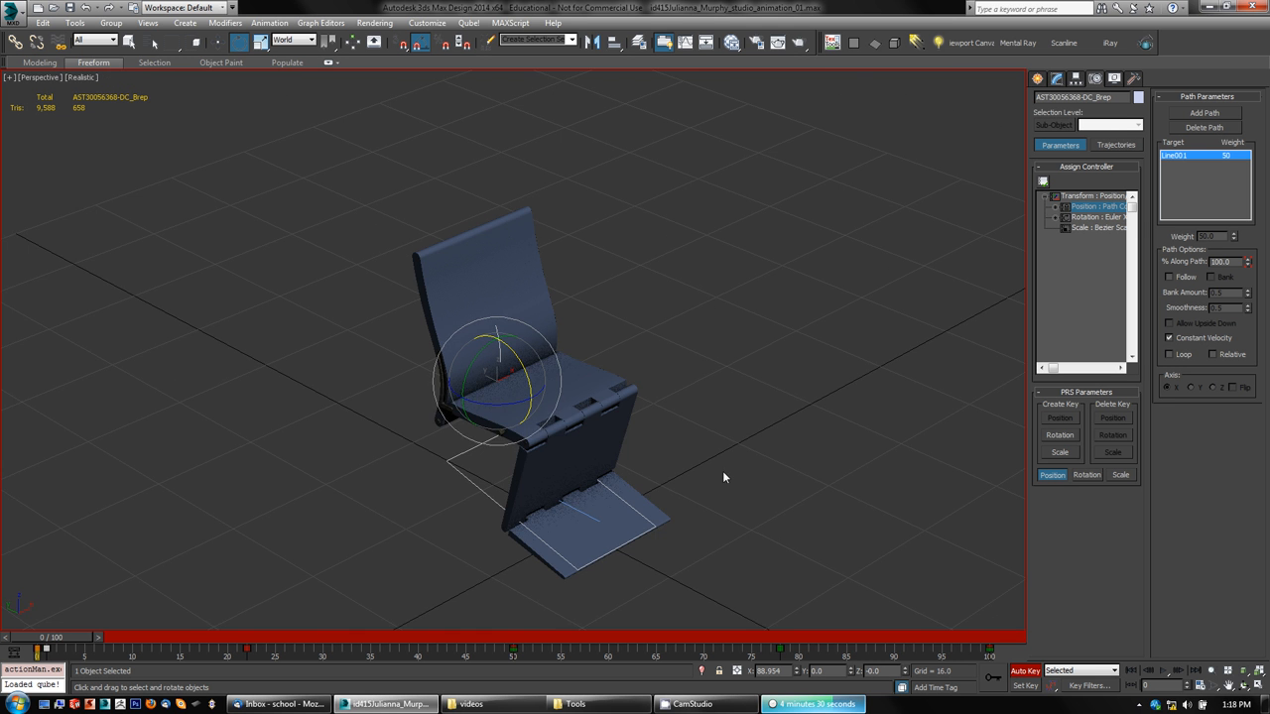
{"action": "middle_click_drag", "start_coordinate": [722, 470], "coordinate": [760, 434]}
{"action": "key", "text": "w"}
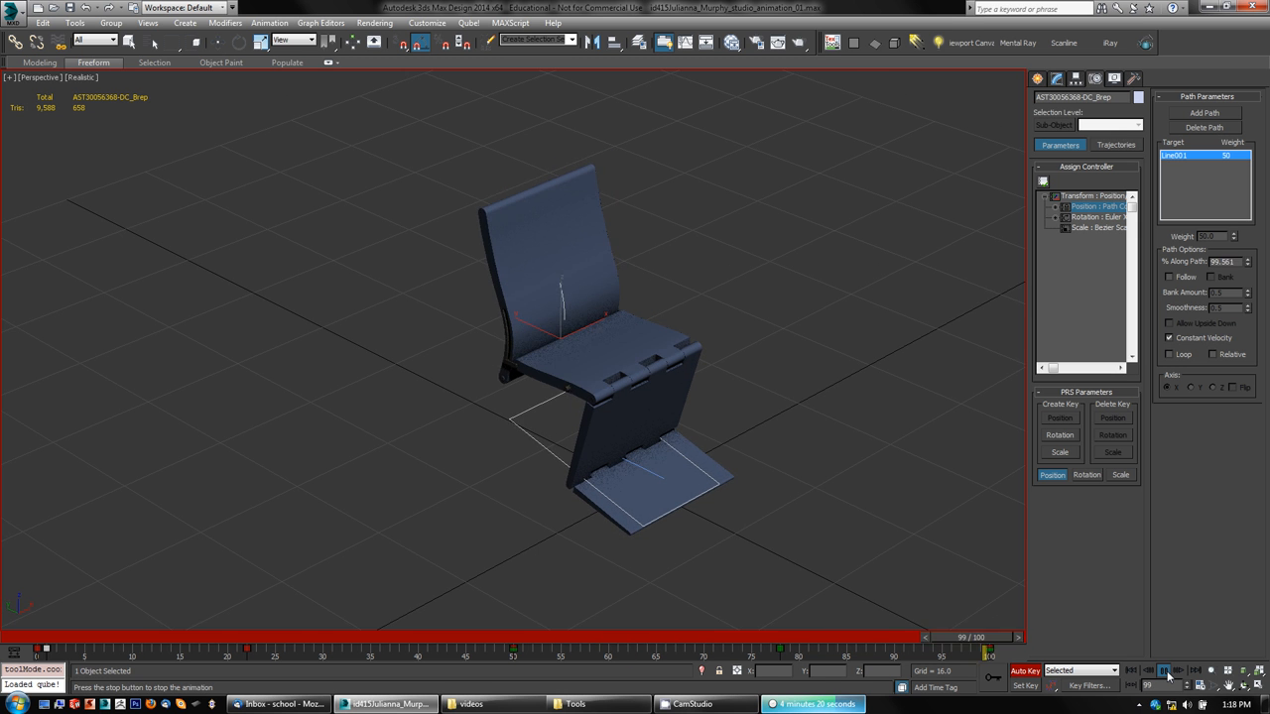
- Review the chair's motion in the Perspective view by playing and scrubbing the timeline from several angles, and return to frame 0
{"action": "left_click", "coordinate": [1165, 671]}
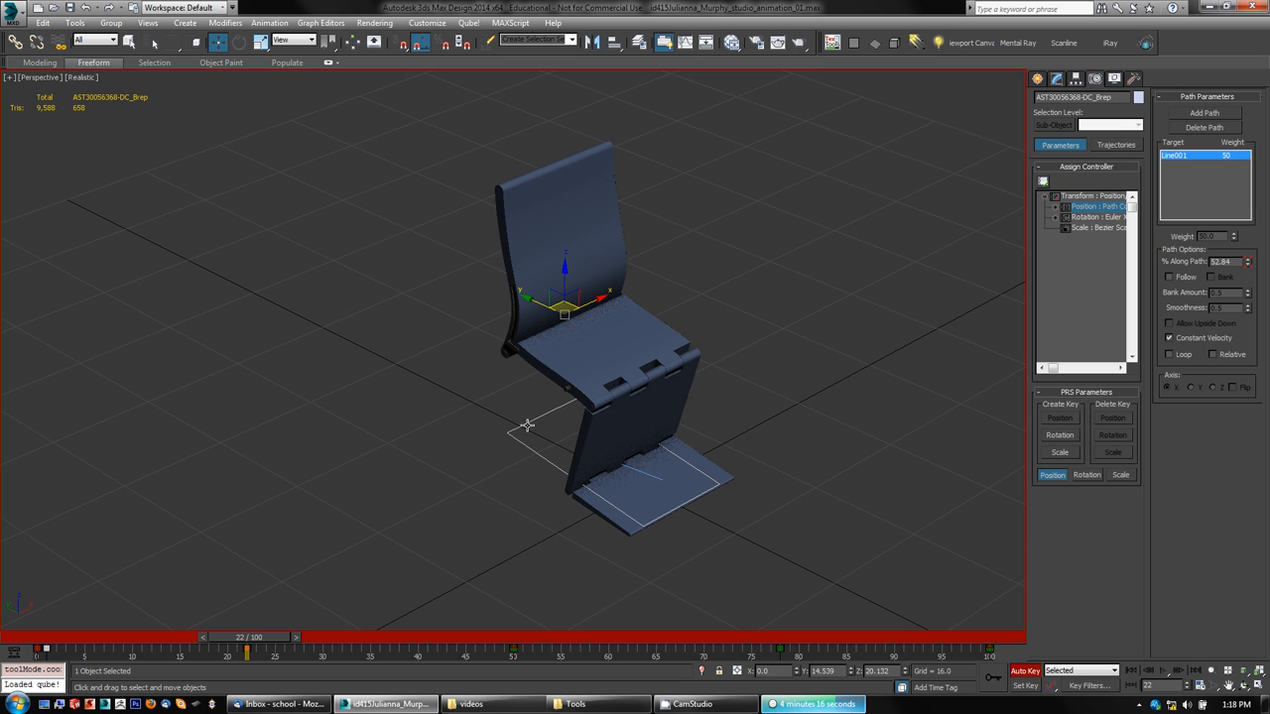
{"action": "left_click_drag", "start_coordinate": [278, 634], "coordinate": [724, 556]}
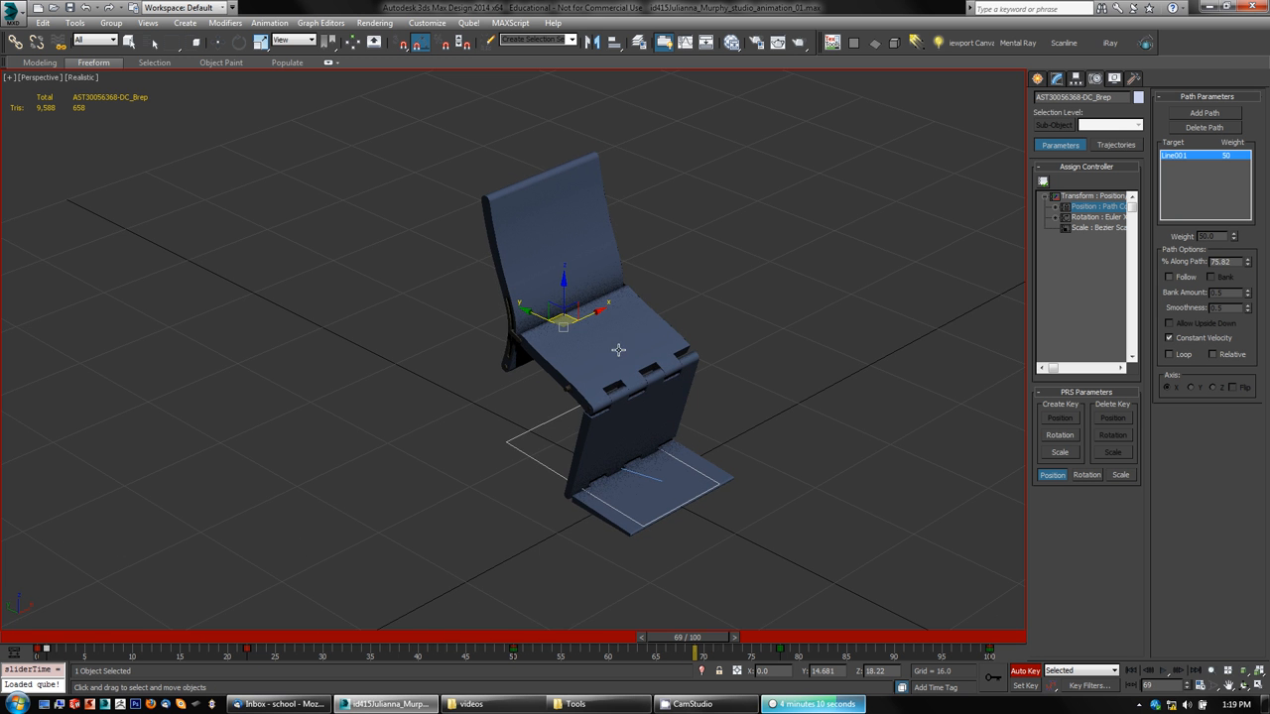
{"action": "middle_click_drag", "start_coordinate": [485, 457], "coordinate": [545, 441], "text": "alt"}
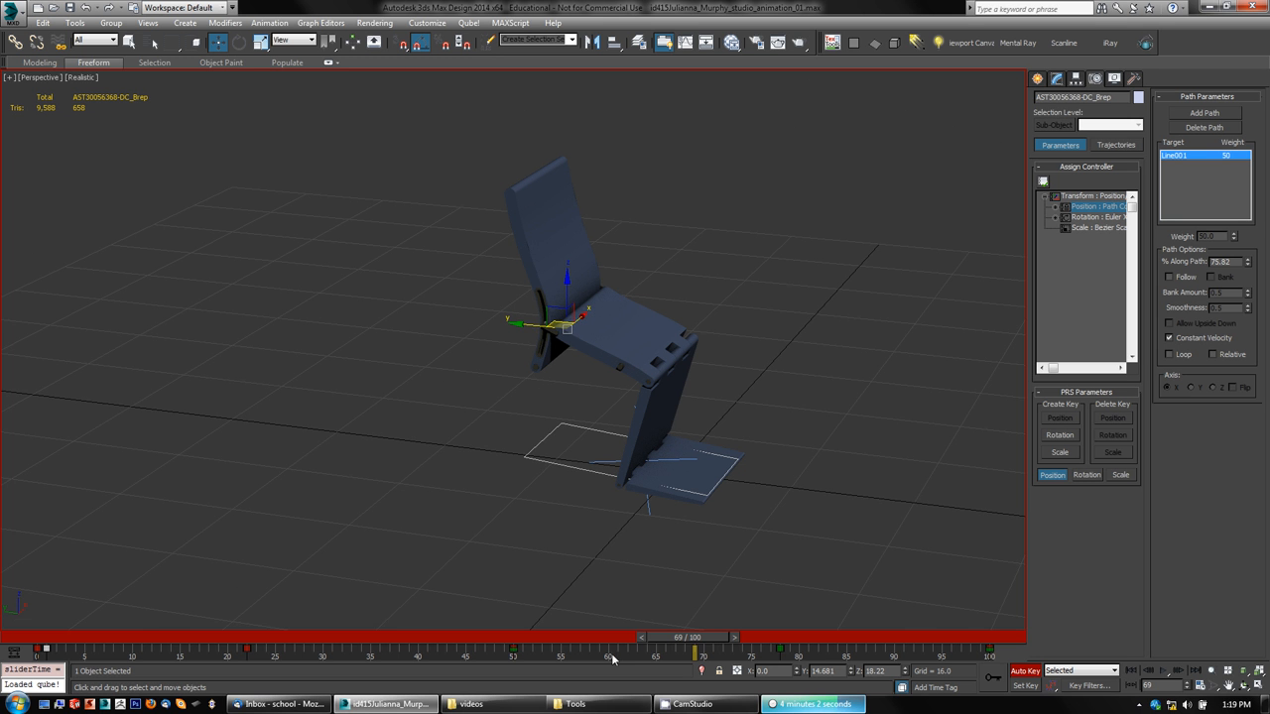
{"action": "left_click_drag", "start_coordinate": [701, 643], "coordinate": [56, 589]}
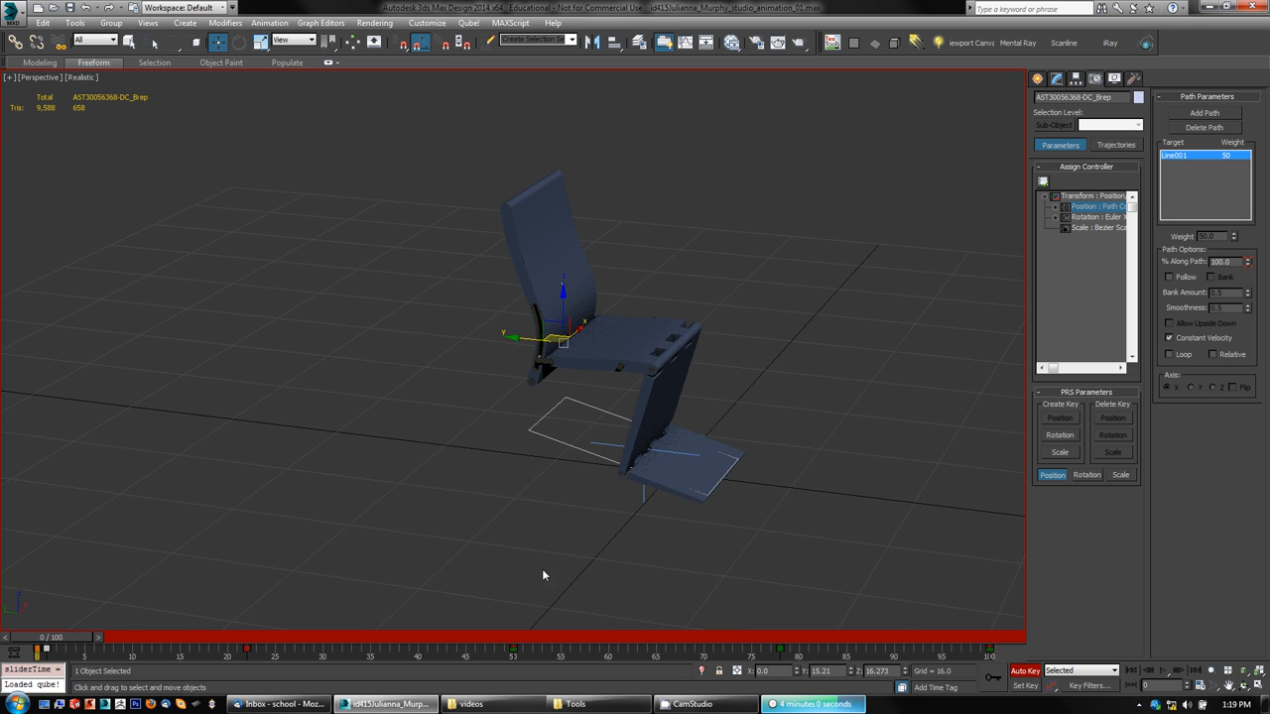
{"action": "middle_click_drag", "start_coordinate": [416, 483], "coordinate": [354, 441]}
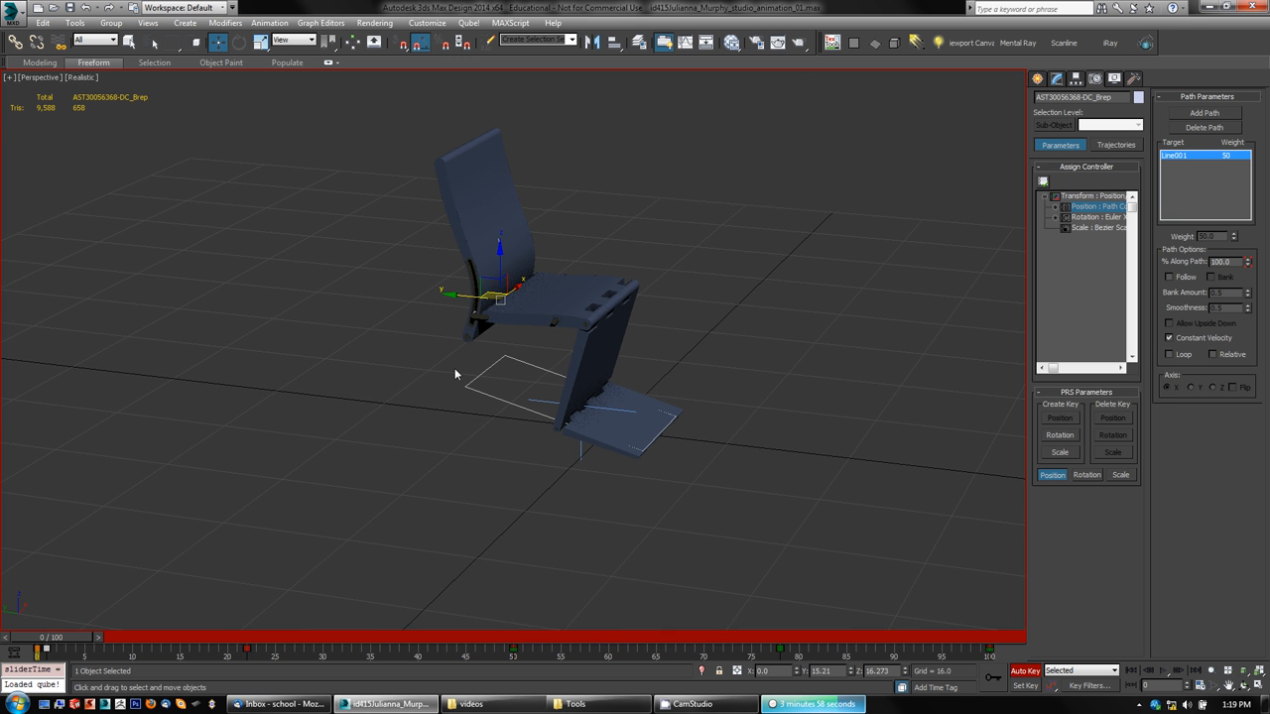
- Select the rectangle shape Rectangle001 behind the chair's base and activate the Rotate tool
{"action": "left_click_drag", "start_coordinate": [454, 368], "coordinate": [483, 407]}
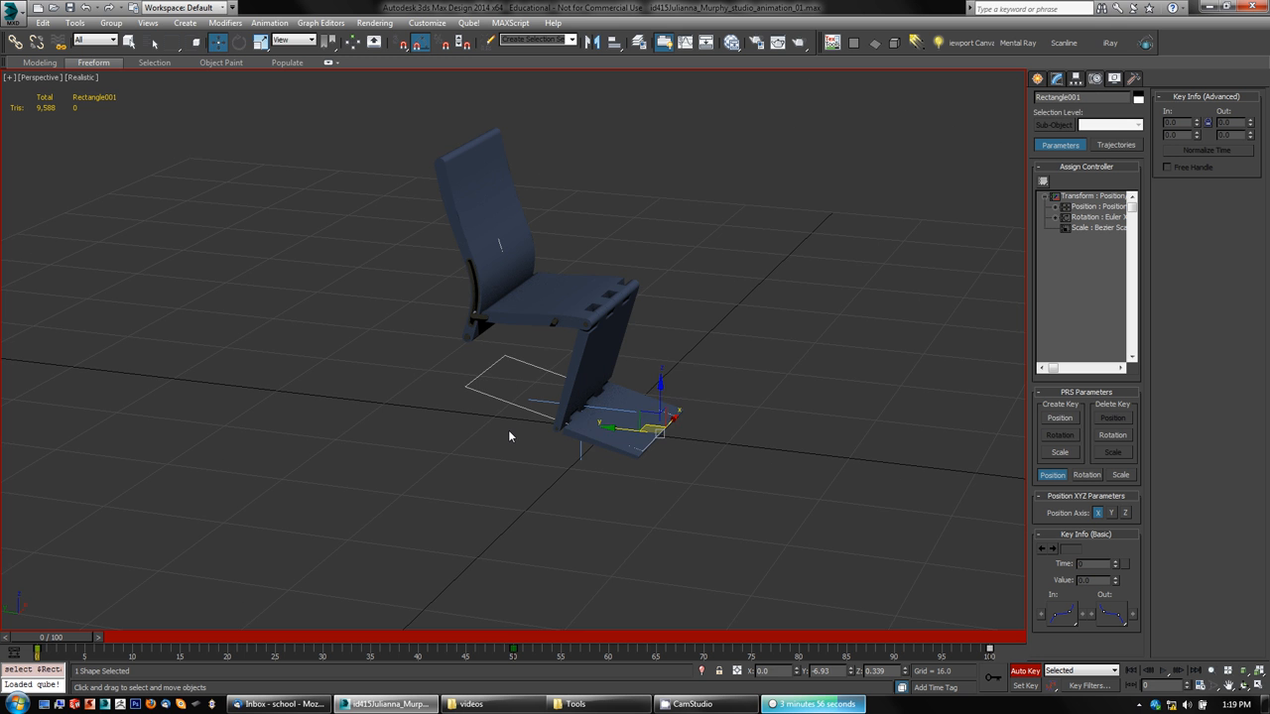
{"action": "key", "text": "e"}
{"action": "left_click_drag", "start_coordinate": [470, 388], "coordinate": [475, 395]}
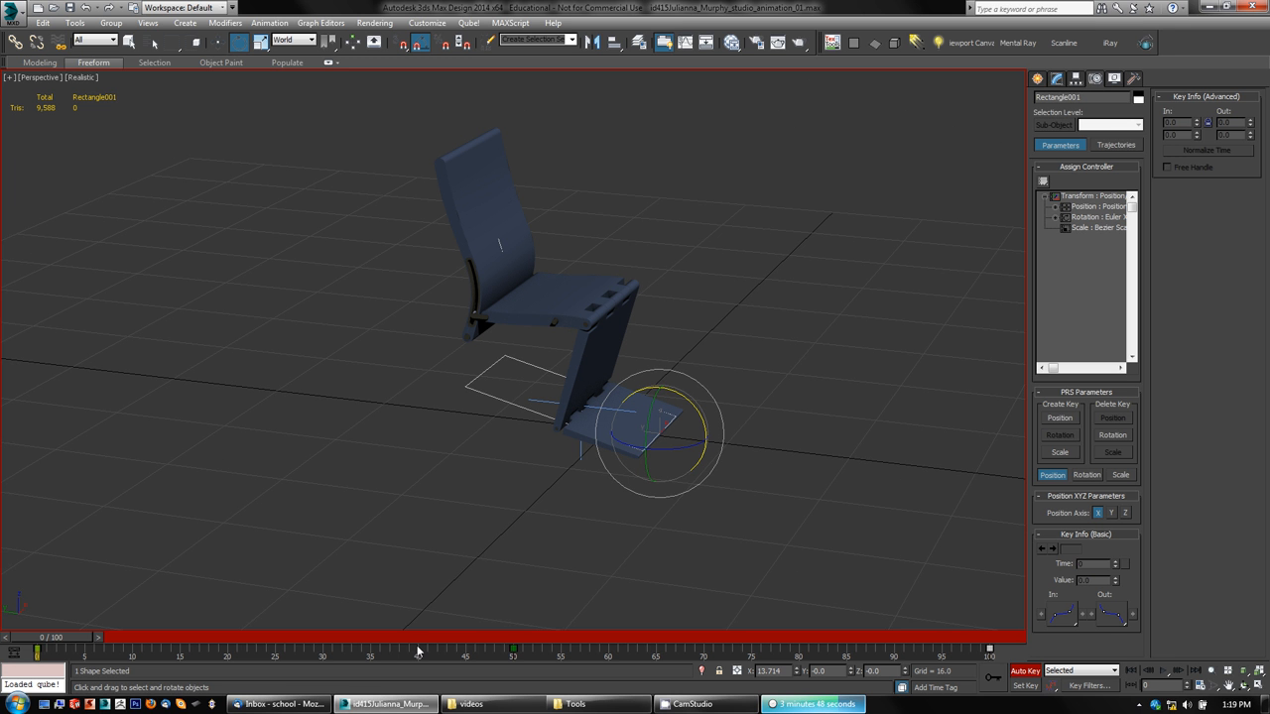
{"action": "left_click", "coordinate": [693, 704]}
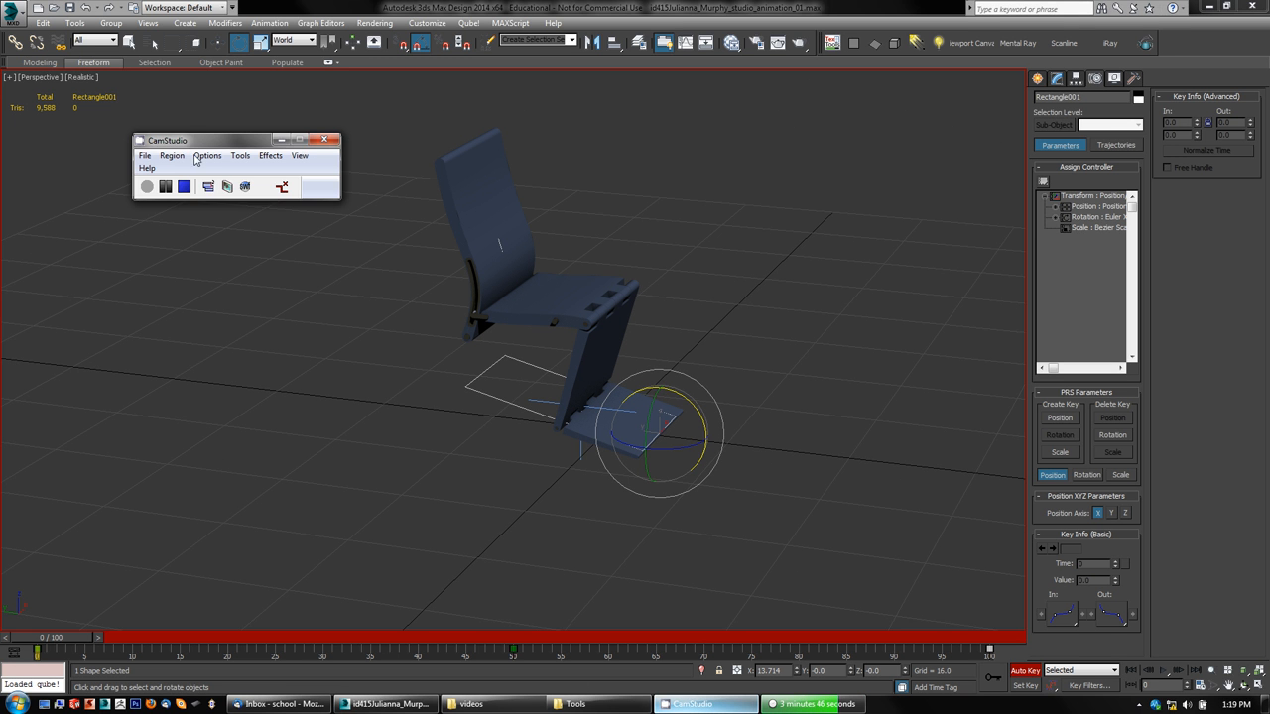